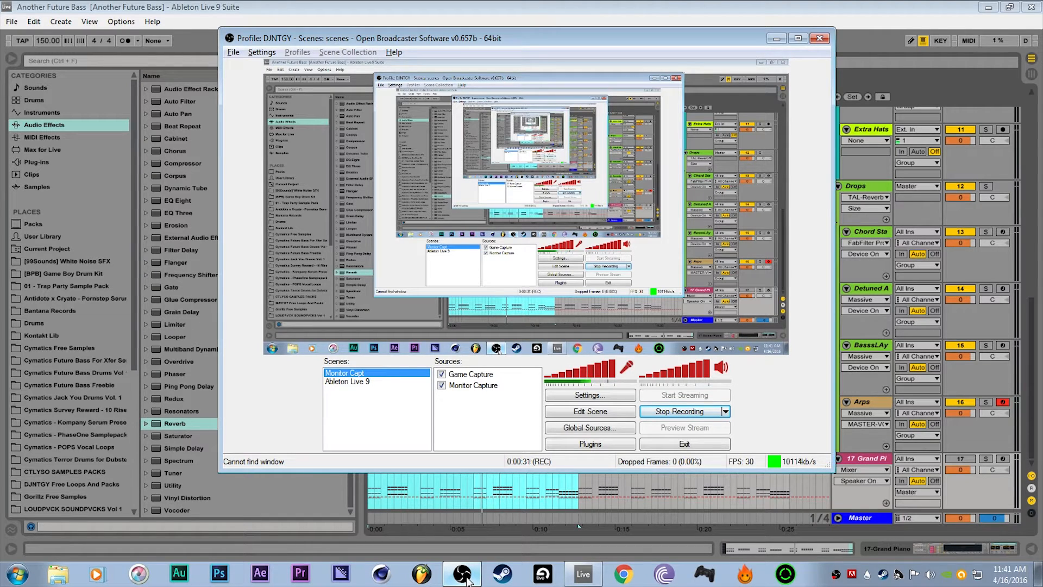
# - Switch to Ableton Live, play the arrangement and review its drum, Drops and piano tracks before stopping playback
pyautogui.click(439, 9)
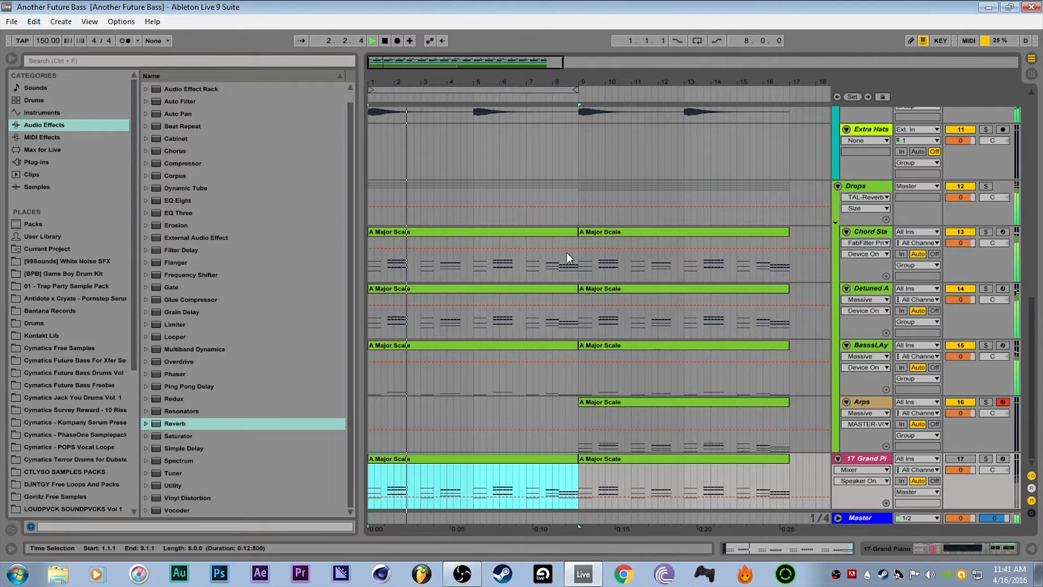
pyautogui.scroll(10, 598, 326)
pyautogui.scroll(-8, 601, 321)
pyautogui.scroll(-4, 725, 393)
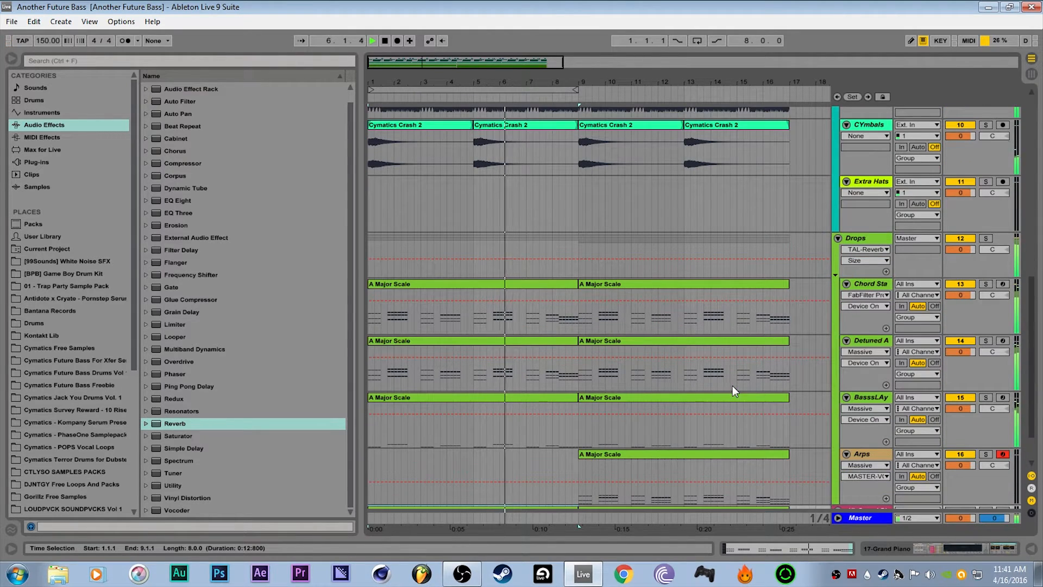
pyautogui.scroll(-1, 697, 463)
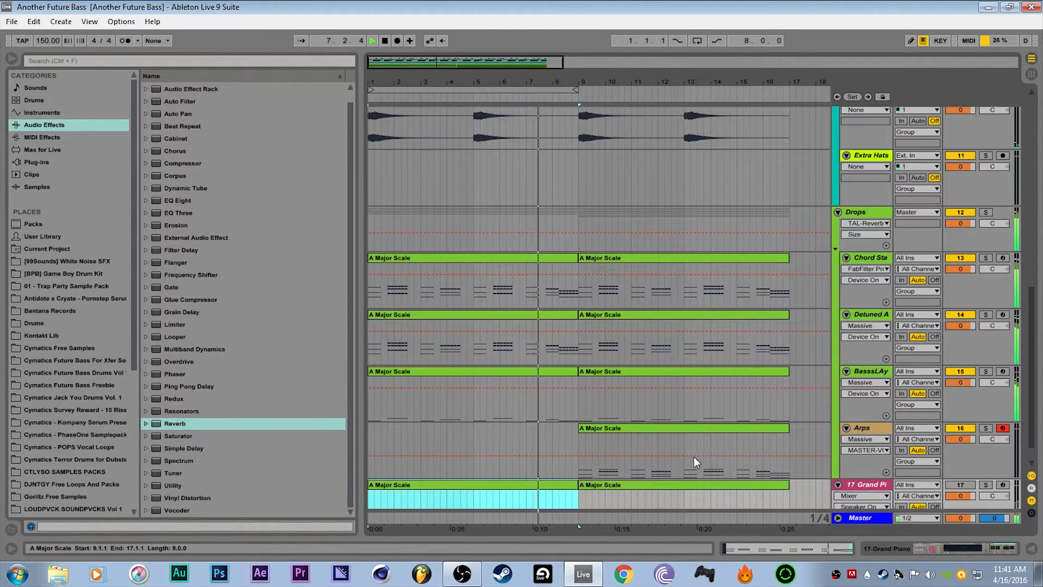
pyautogui.scroll(-1, 697, 463)
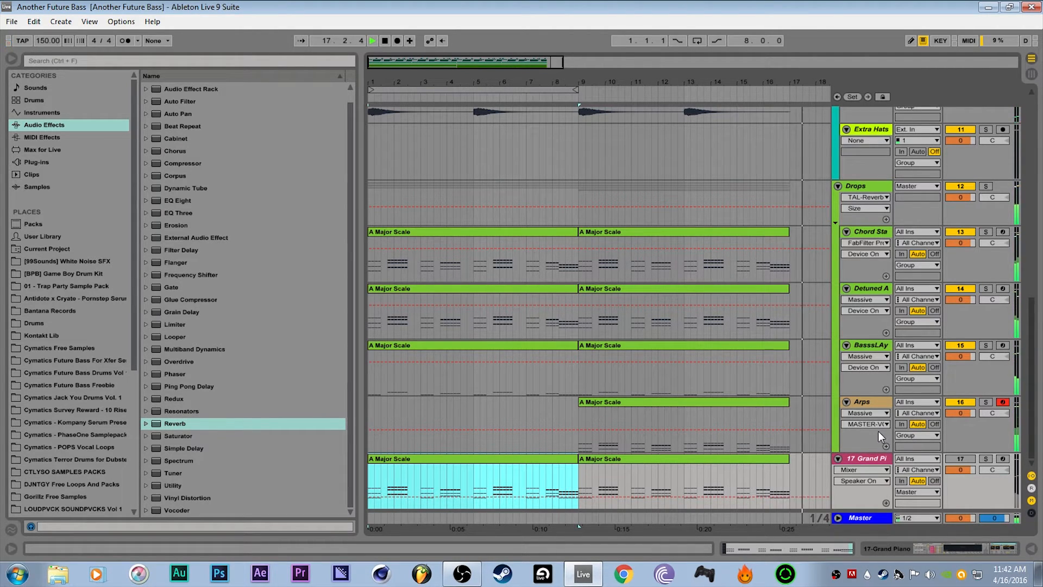
pyautogui.press('space')
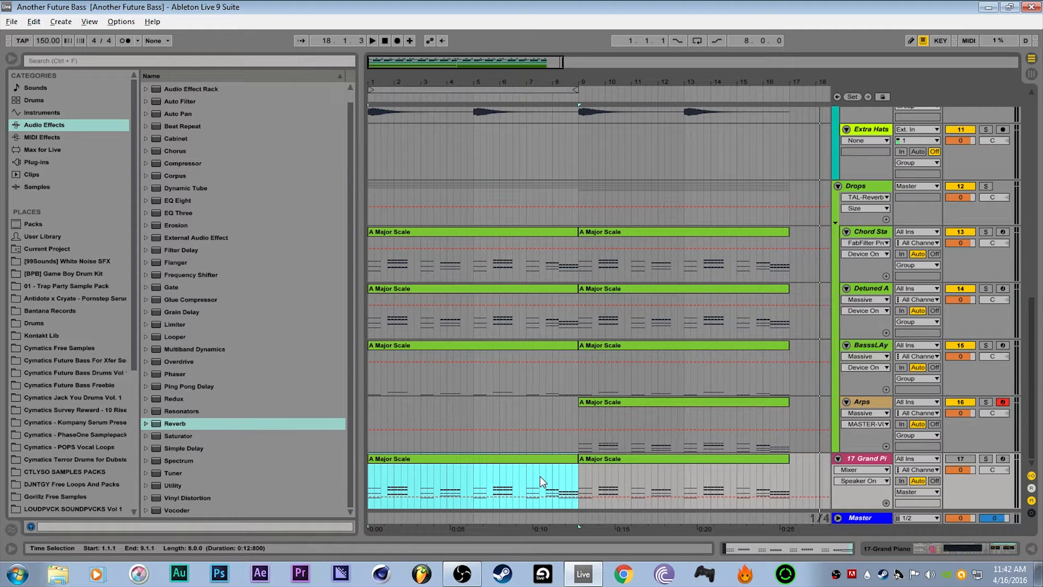
# - Select the first Chord Stabs clip and play it with the Drops group soloed, narrowing the solo to the Chord Stabs track
pyautogui.click(470, 232)
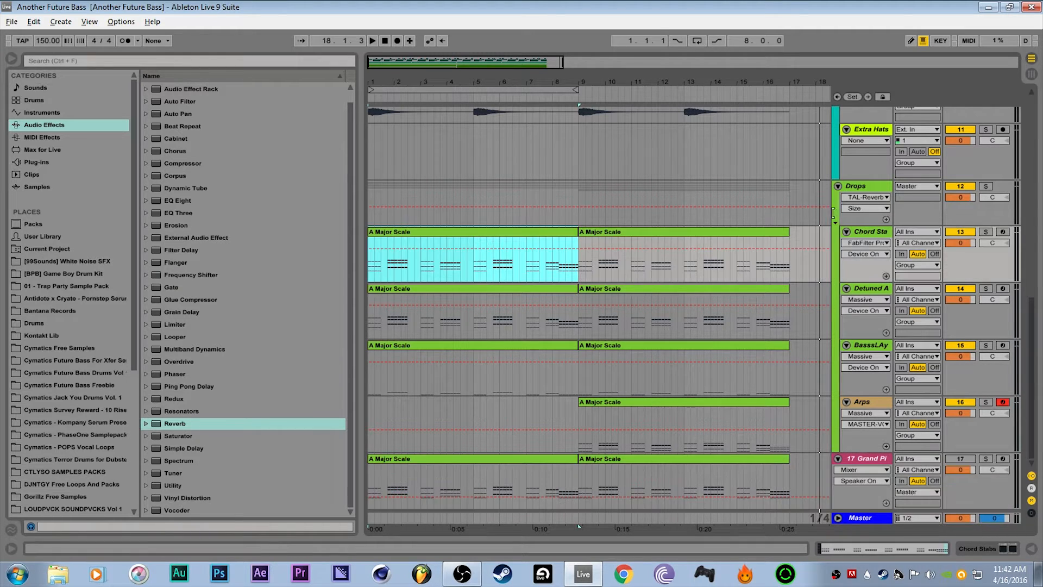
pyautogui.click(986, 187)
pyautogui.press('space')
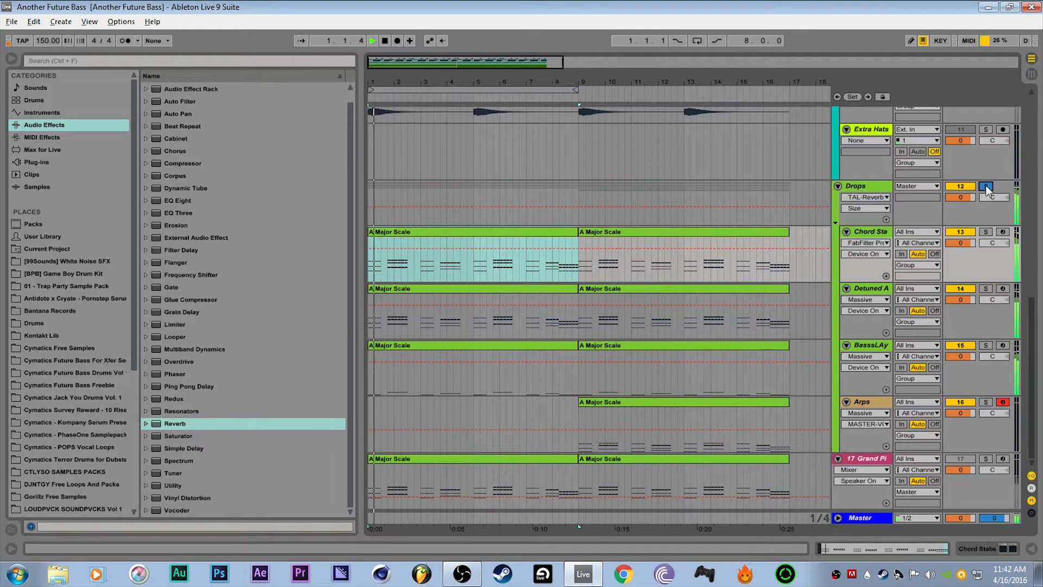
pyautogui.click(986, 232)
pyautogui.click(866, 233)
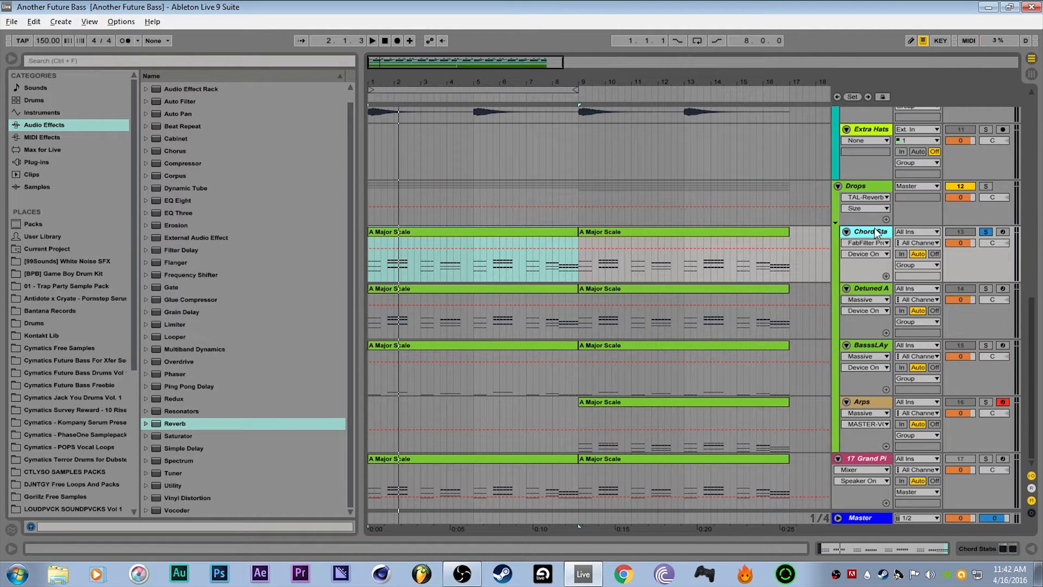
# - Switch to Open Broadcaster Software, adjust and apply its Hotkeys settings, and return to Ableton Live without quitting the recorder
pyautogui.click(463, 574)
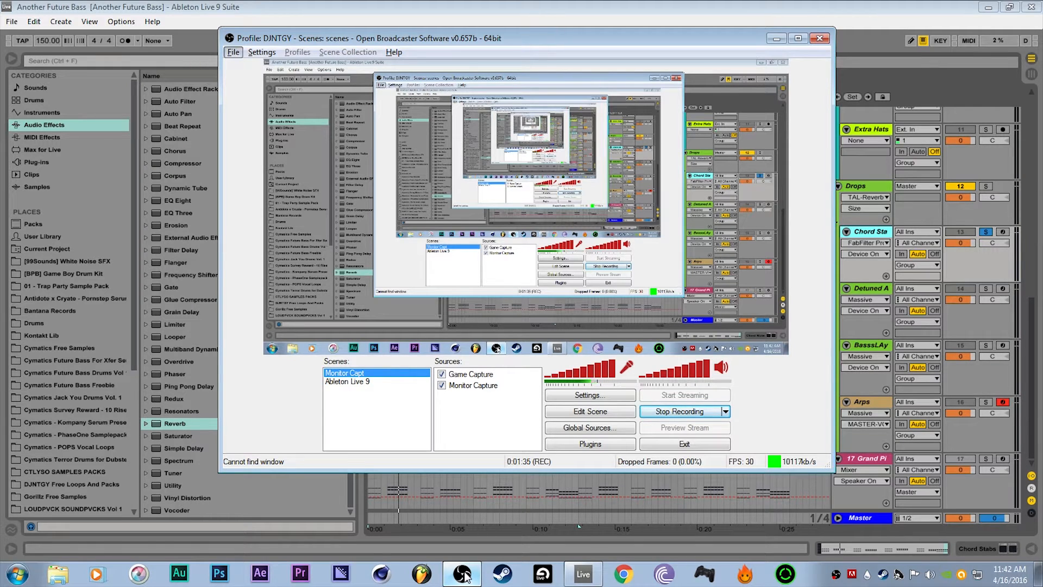
pyautogui.click(580, 397)
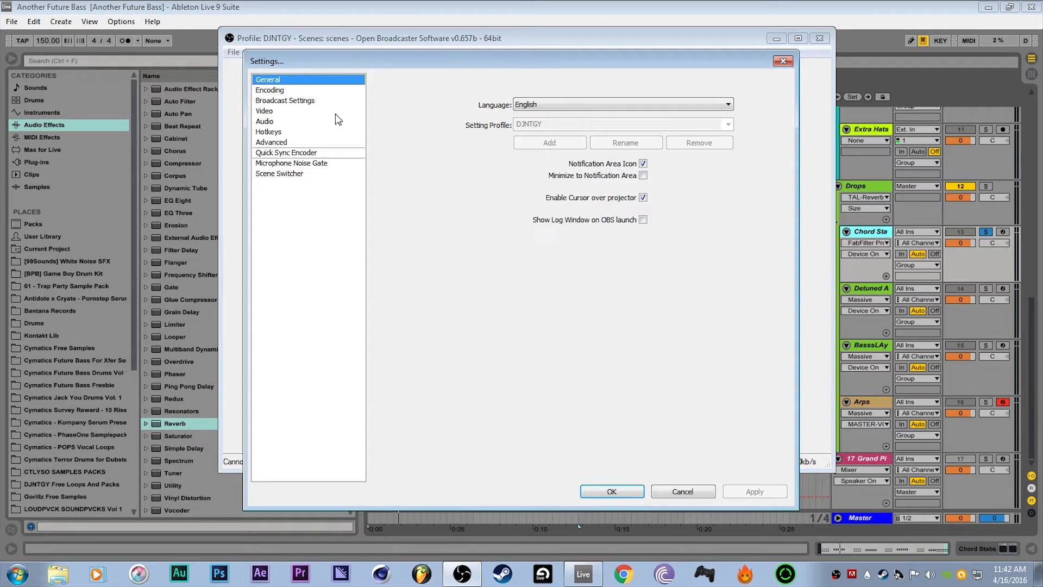
pyautogui.click(304, 132)
pyautogui.click(389, 101)
pyautogui.click(755, 491)
pyautogui.click(595, 491)
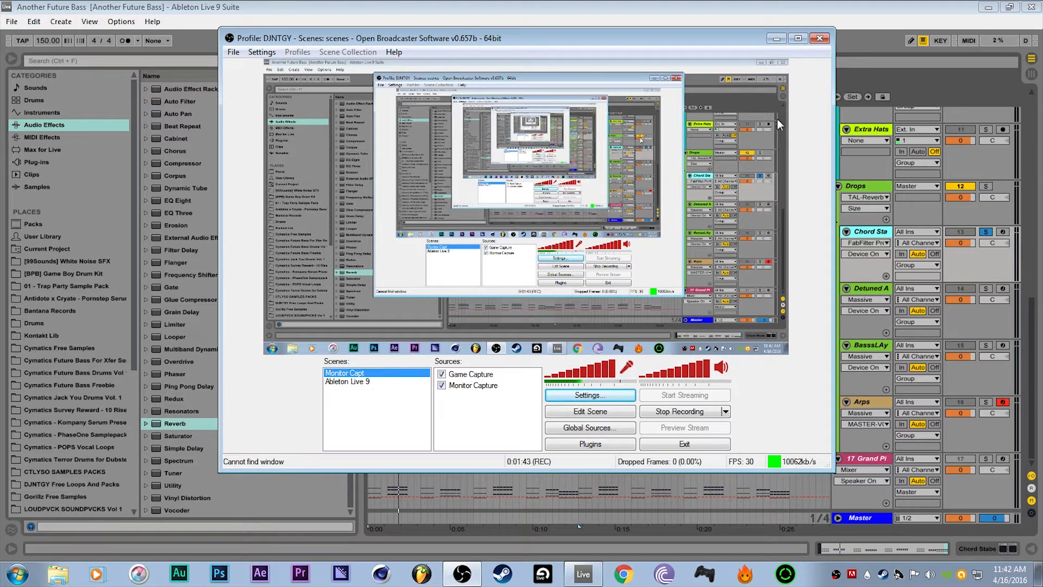
pyautogui.click(820, 38)
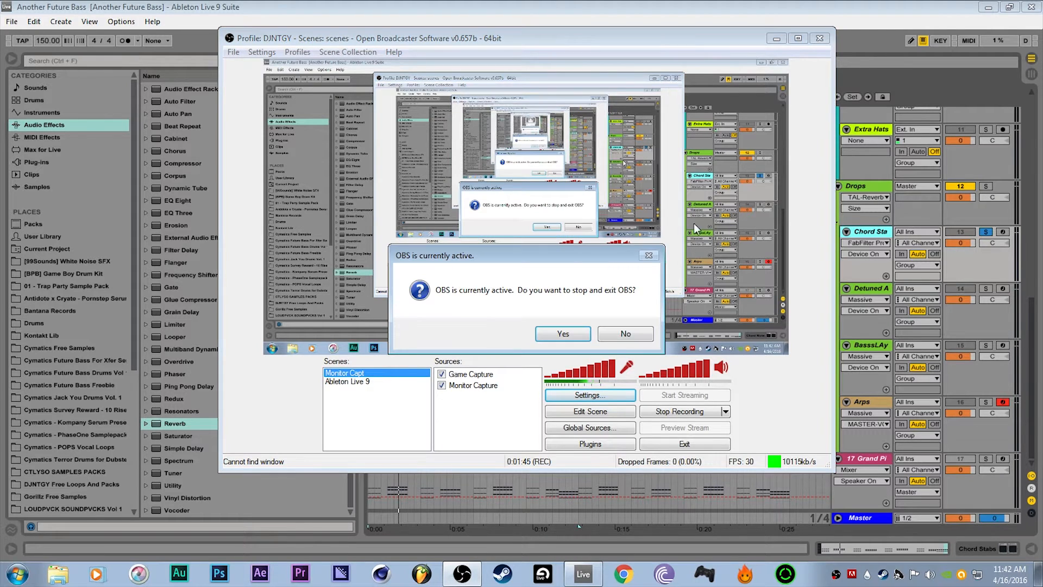
pyautogui.click(647, 331)
pyautogui.click(630, 3)
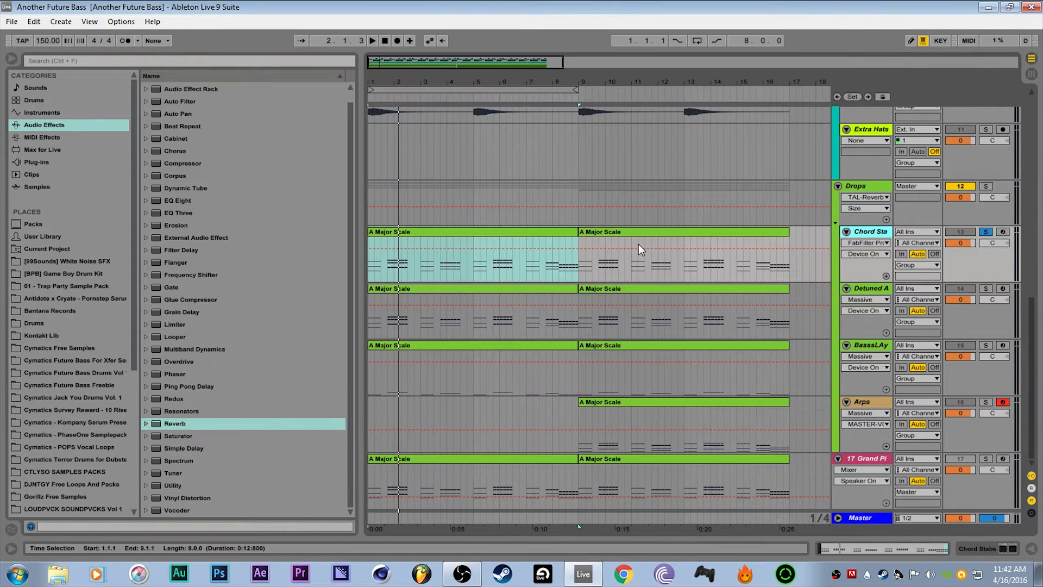
# - Play the first clip of the soloed Chord Stabs track from its start, then stop playback
pyautogui.click(495, 234)
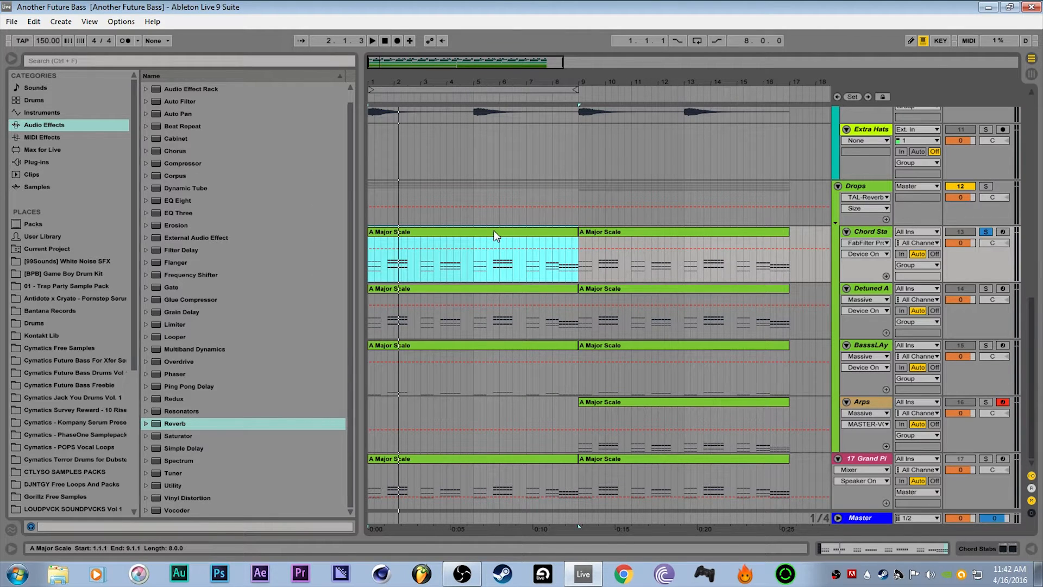
pyautogui.press('space')
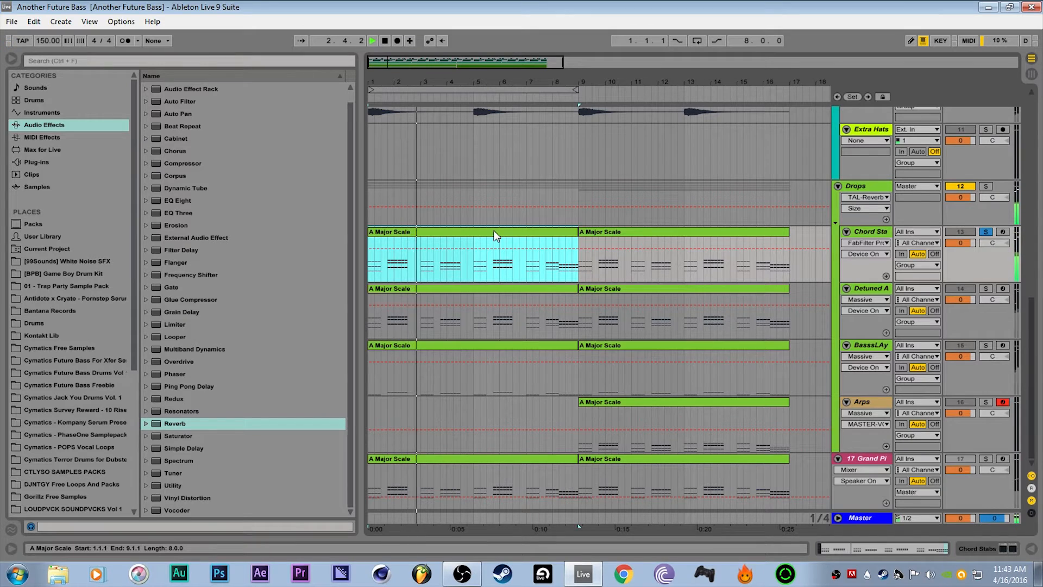
pyautogui.click(866, 231)
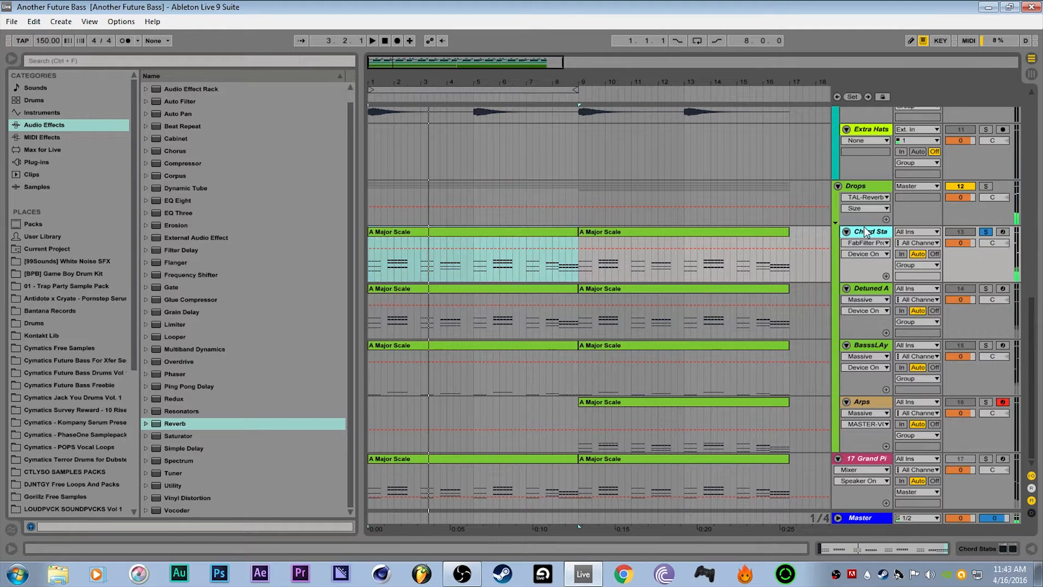
# - Examine the device chains of the Chord Stabs track and the Drops group
pyautogui.click(987, 549)
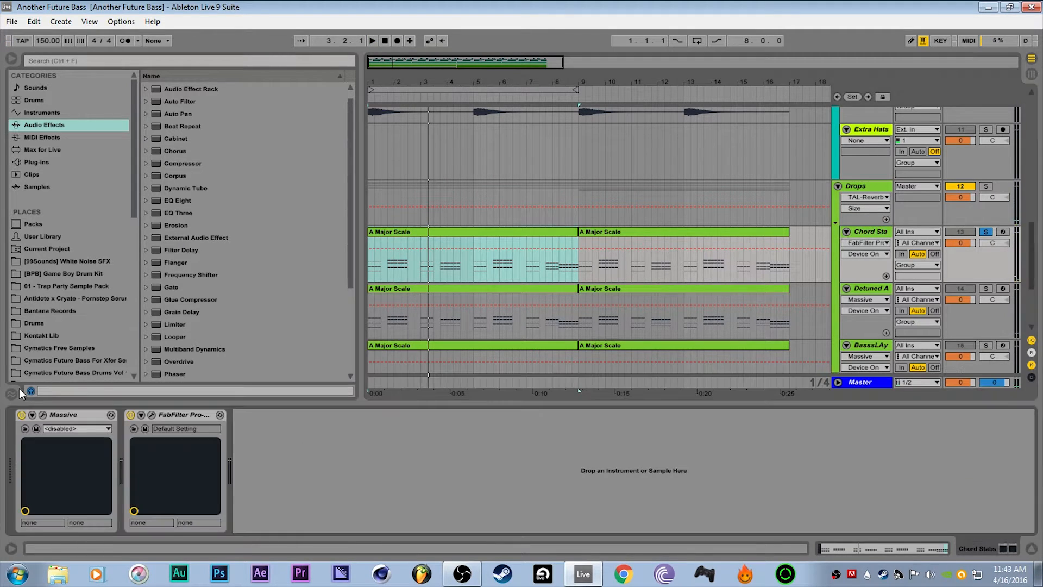
pyautogui.click(184, 418)
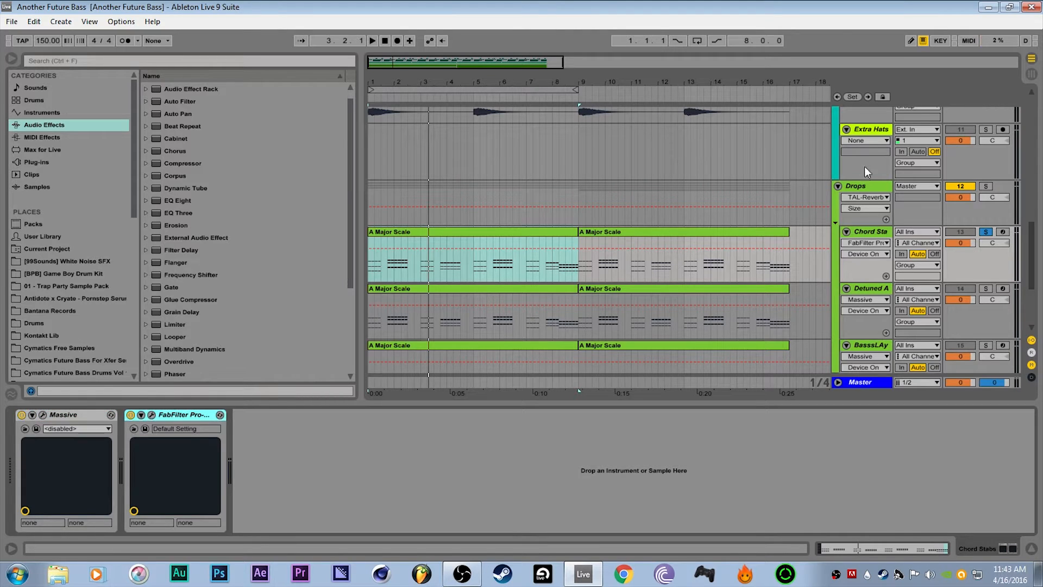
pyautogui.click(867, 188)
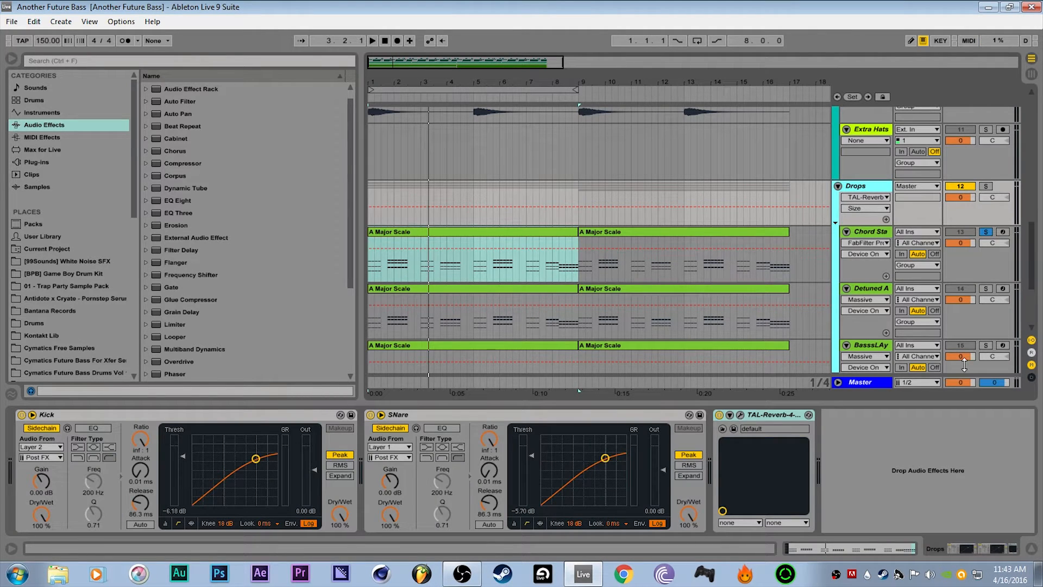
pyautogui.click(867, 235)
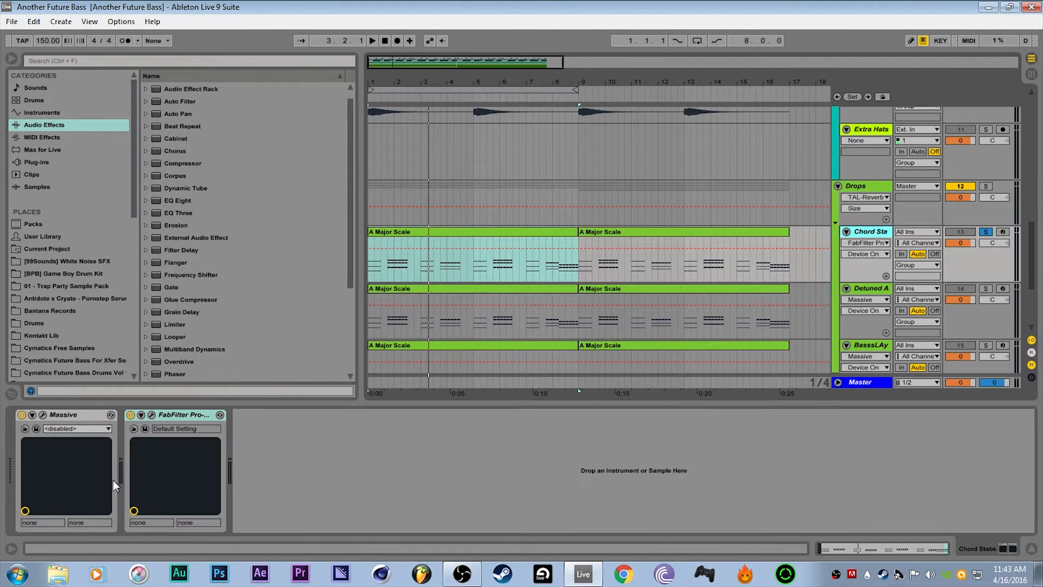
# - Open Massive on the Chord Stabs track, review the OSC1 and OSC2 wavetable settings, and close the plug-in window
pyautogui.click(46, 419)
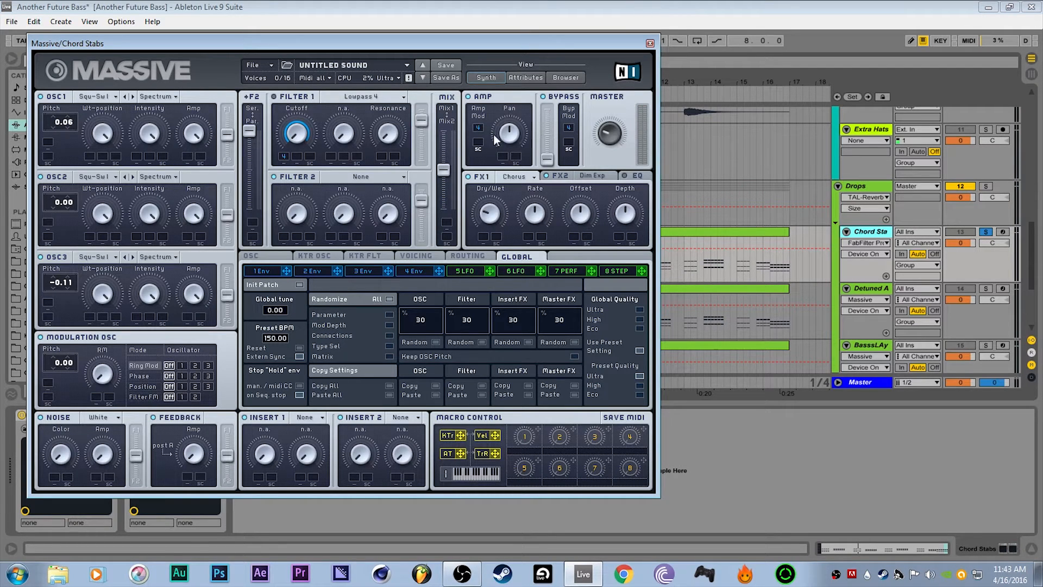
pyautogui.click(94, 98)
pyautogui.click(154, 106)
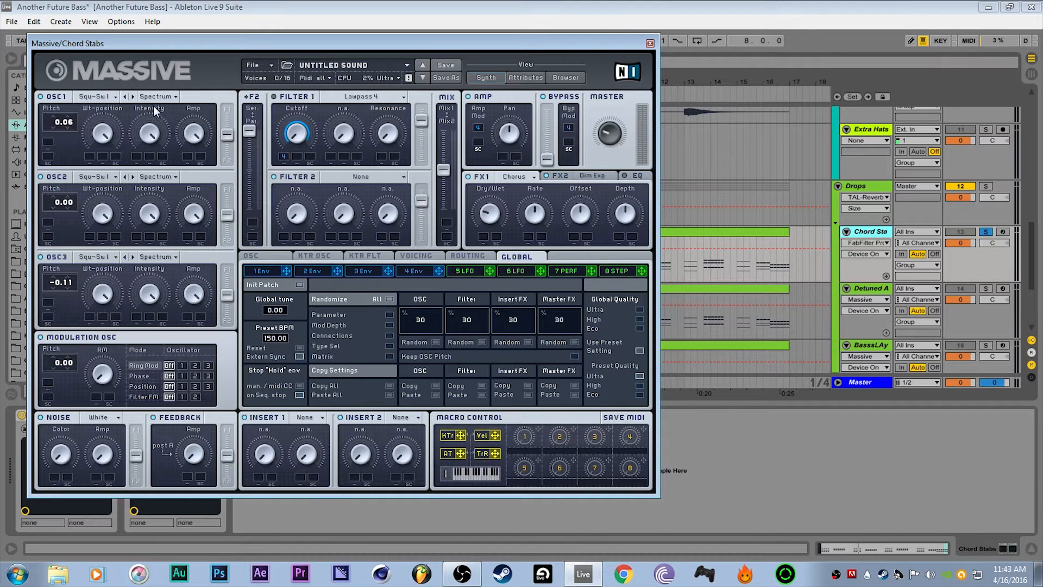
pyautogui.click(104, 175)
pyautogui.click(150, 197)
pyautogui.click(650, 43)
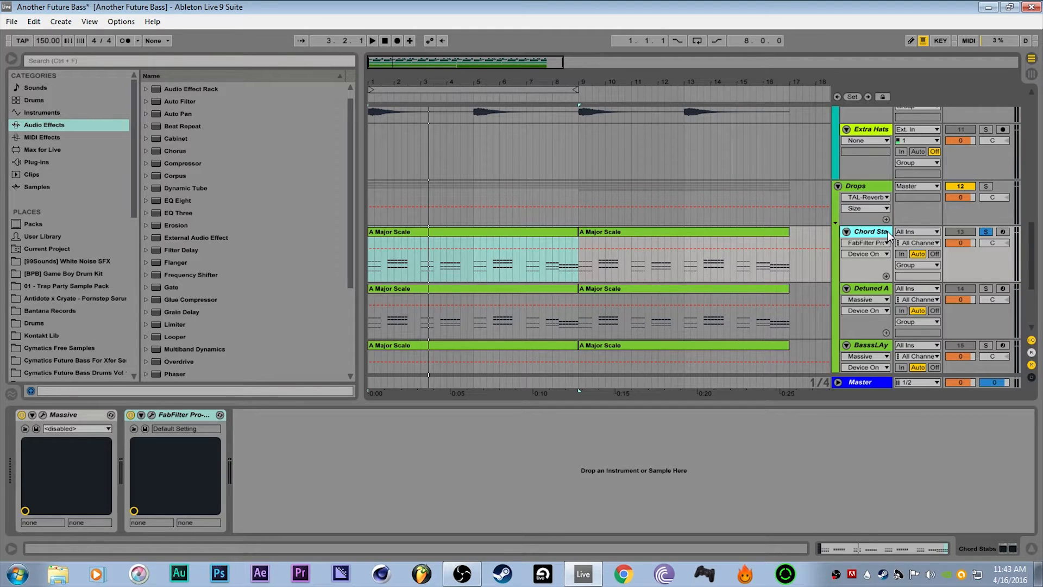
# - Duplicate the Chord Stabs track and briefly play the first clip of the copy
pyautogui.hotkey('ctrl', 'd')
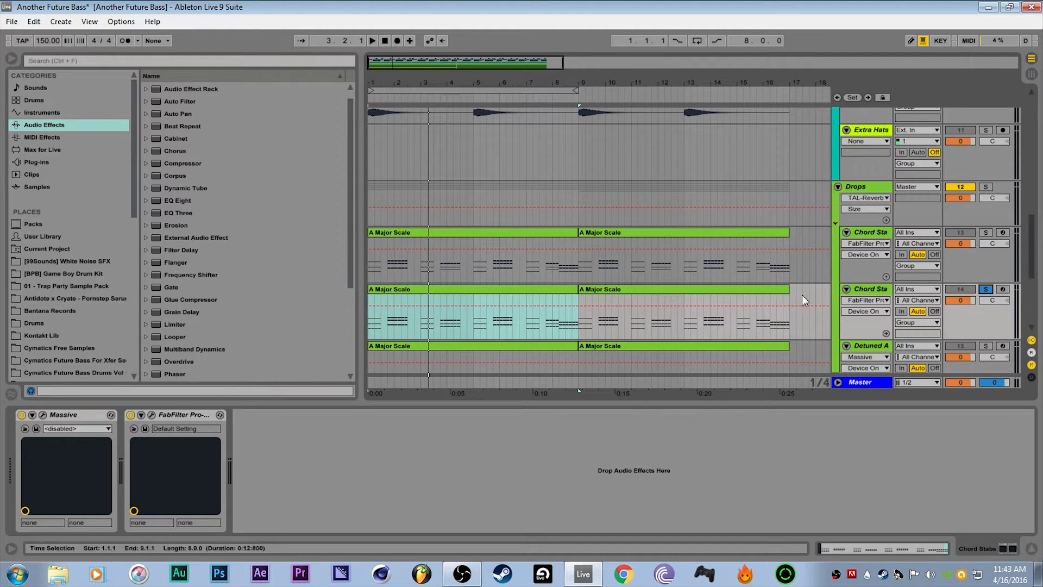
pyautogui.click(551, 289)
pyautogui.press('space')
pyautogui.press('space')
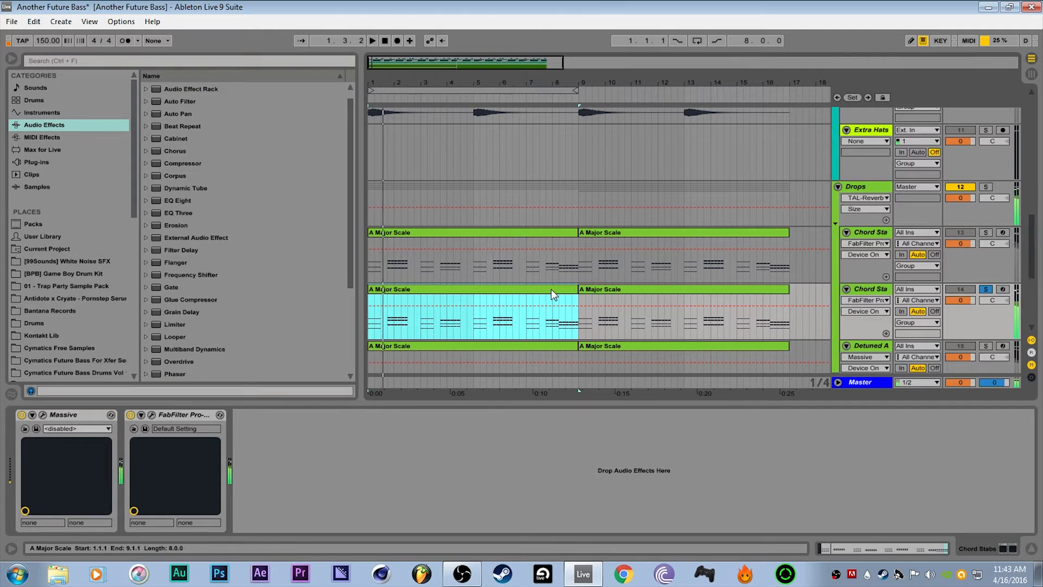
# - Open Massive on the duplicated Chord Stabs track and reset it to a new, untitled sound
pyautogui.click(43, 415)
pyautogui.click(261, 65)
pyautogui.click(267, 70)
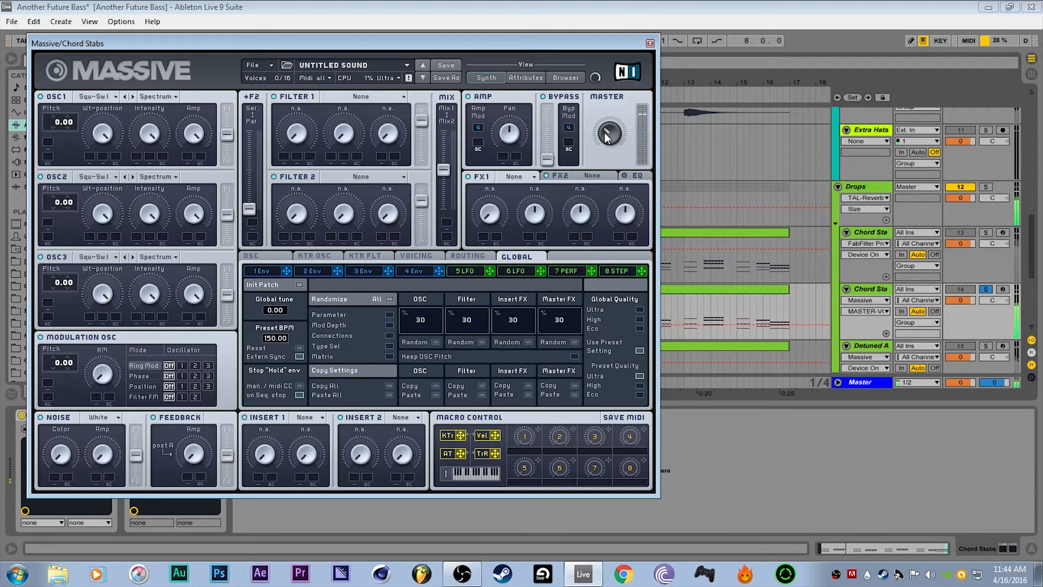
# - On envelope 4, lengthen the attack and lower the decay level to its minimum
pyautogui.click(414, 270)
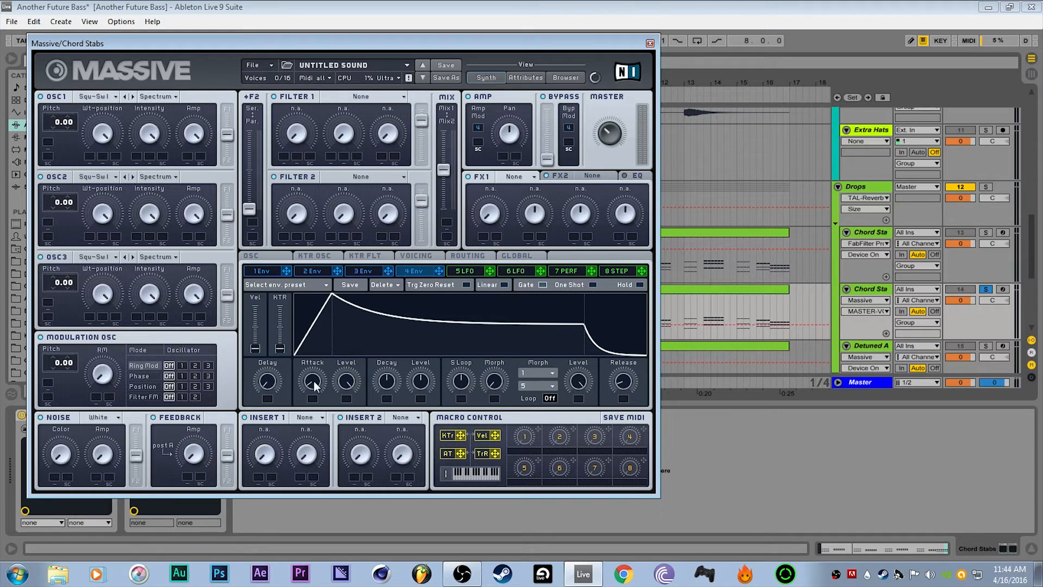
pyautogui.moveTo(314, 381); pyautogui.dragTo(313, 369)
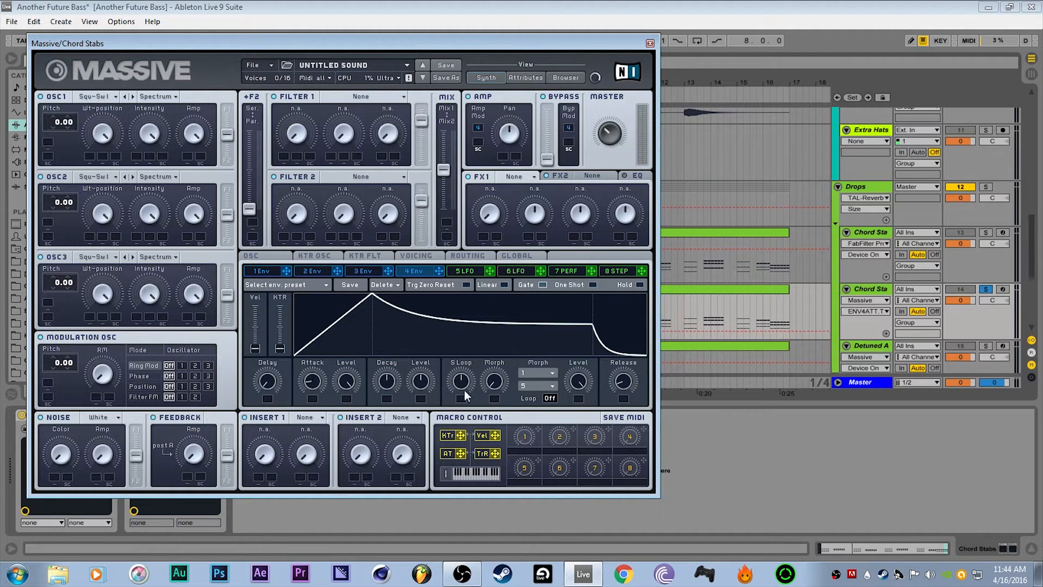
pyautogui.moveTo(420, 382); pyautogui.dragTo(423, 467)
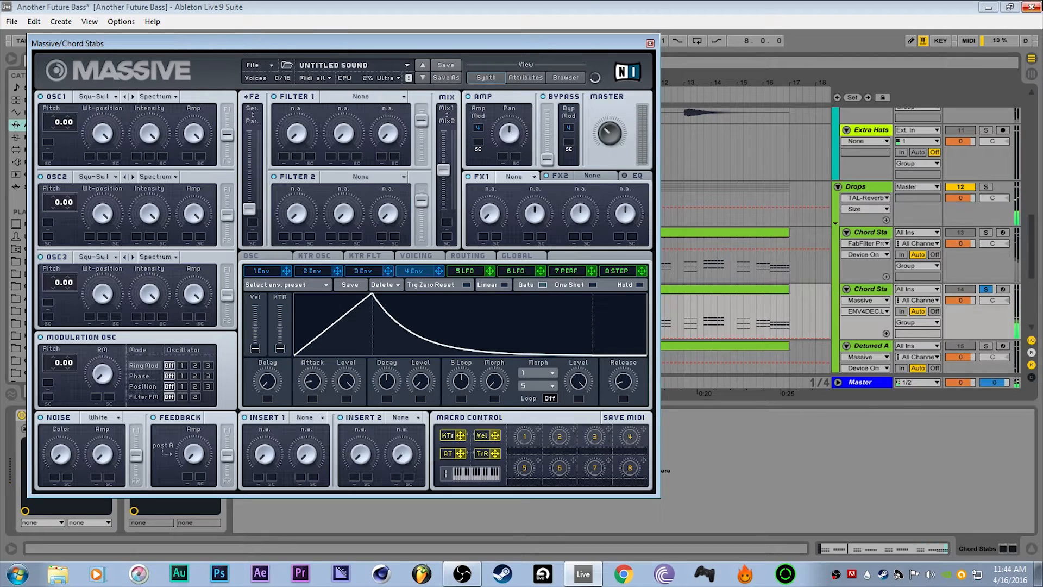
# - Set the pitch of OSC1 to 0.06 and OSC3 to -0.08, and lengthen envelope 4's attack further
pyautogui.moveTo(77, 124); pyautogui.dragTo(72, 115)
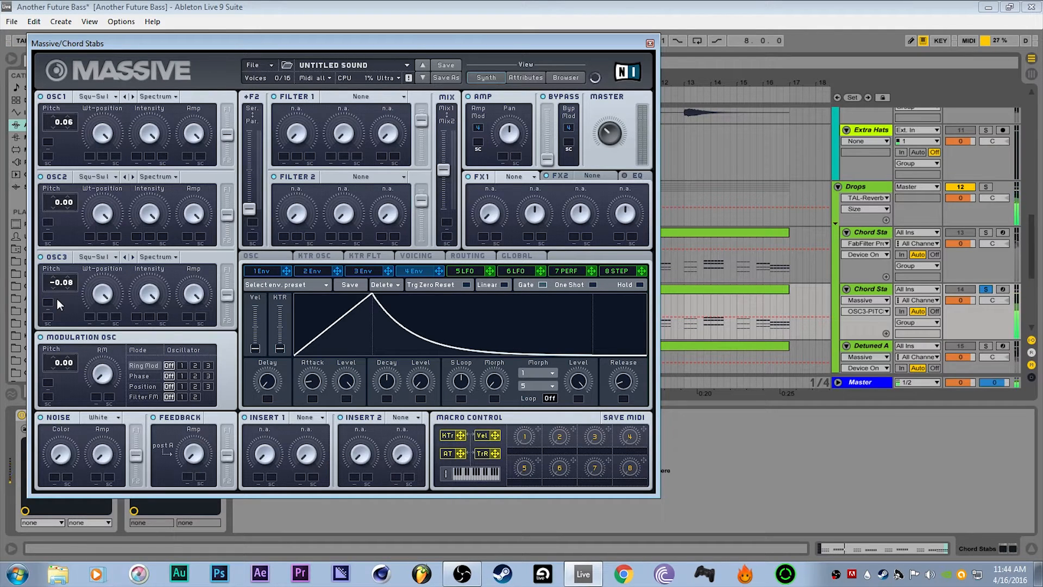
pyautogui.moveTo(318, 380); pyautogui.dragTo(316, 369)
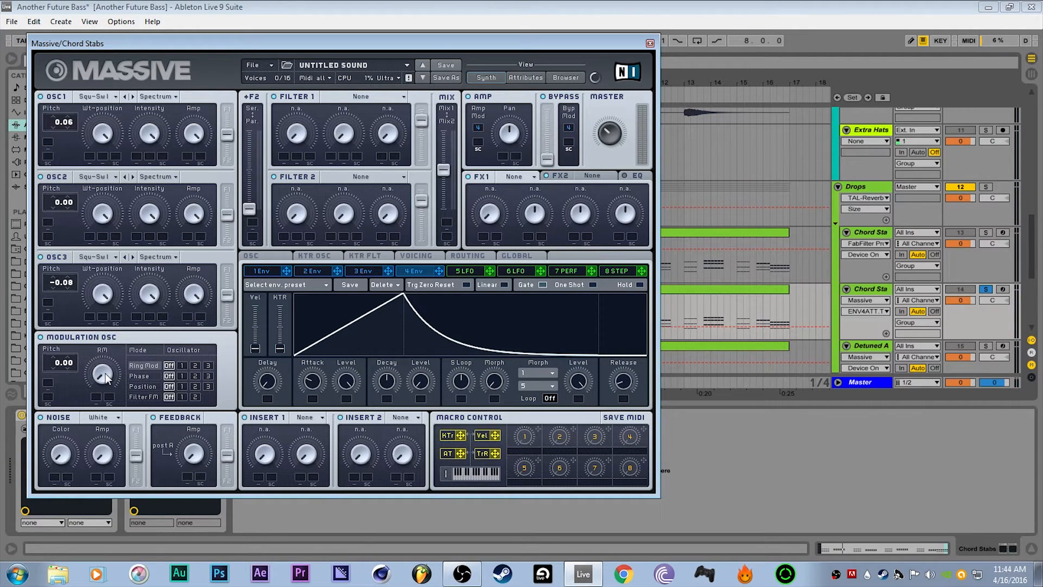
# - Turn on Phase modulation for oscillator 1 in the Modulation OSC and adjust its Phase amount
pyautogui.click(181, 376)
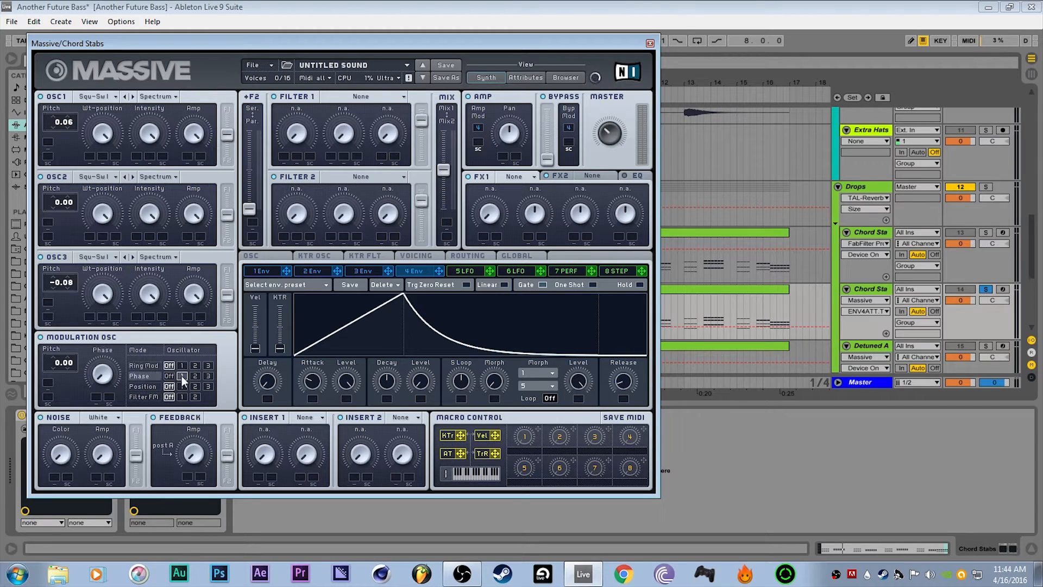
pyautogui.click(111, 371)
# - Set Unisono to 6 with a slight Pitch Cutoff spread, enable Pan Position spread, and lower the master volume
pyautogui.click(407, 256)
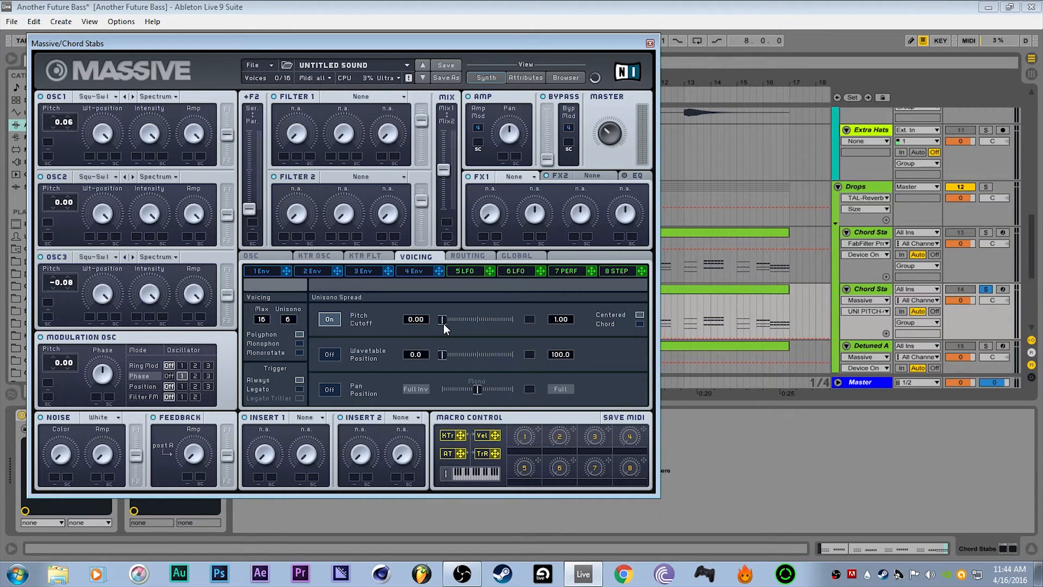
pyautogui.moveTo(445, 327); pyautogui.dragTo(448, 331)
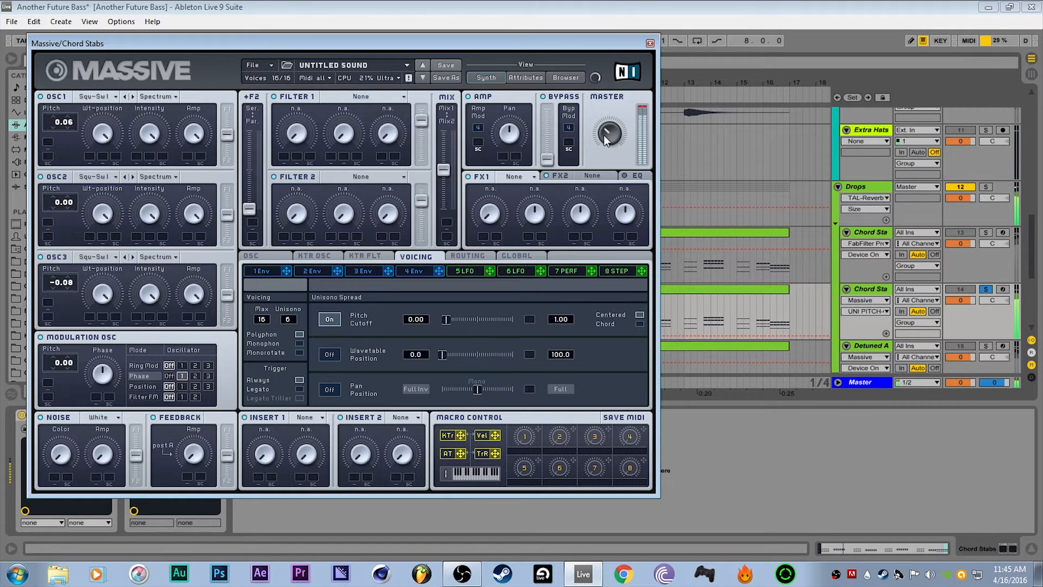
pyautogui.moveTo(604, 135); pyautogui.dragTo(608, 149)
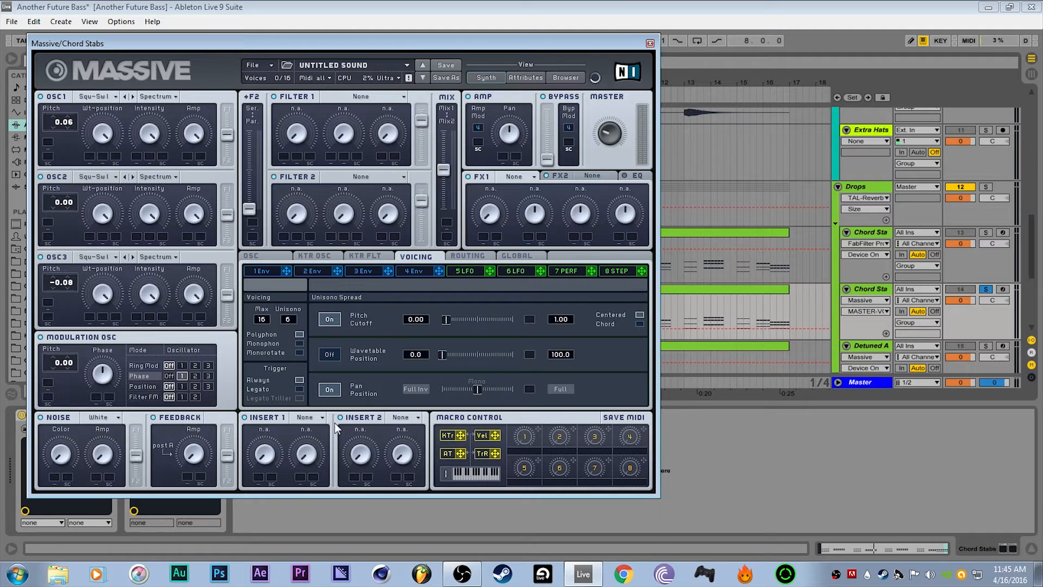
# - Lower and switch off the Pan Position unisono spread, load Reverb into FX1, and audition the sound
pyautogui.moveTo(481, 391); pyautogui.dragTo(452, 392)
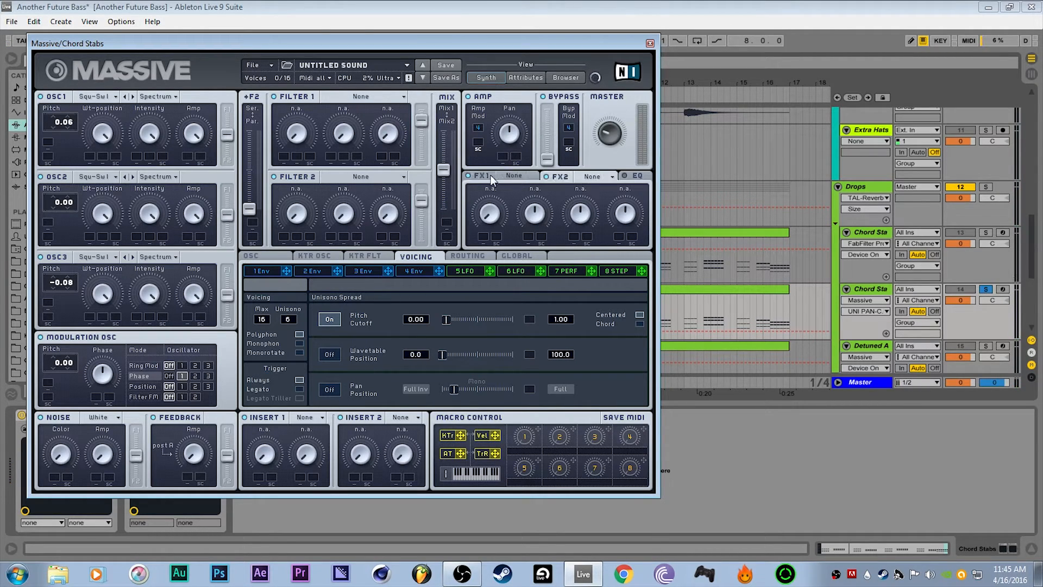
pyautogui.click(514, 176)
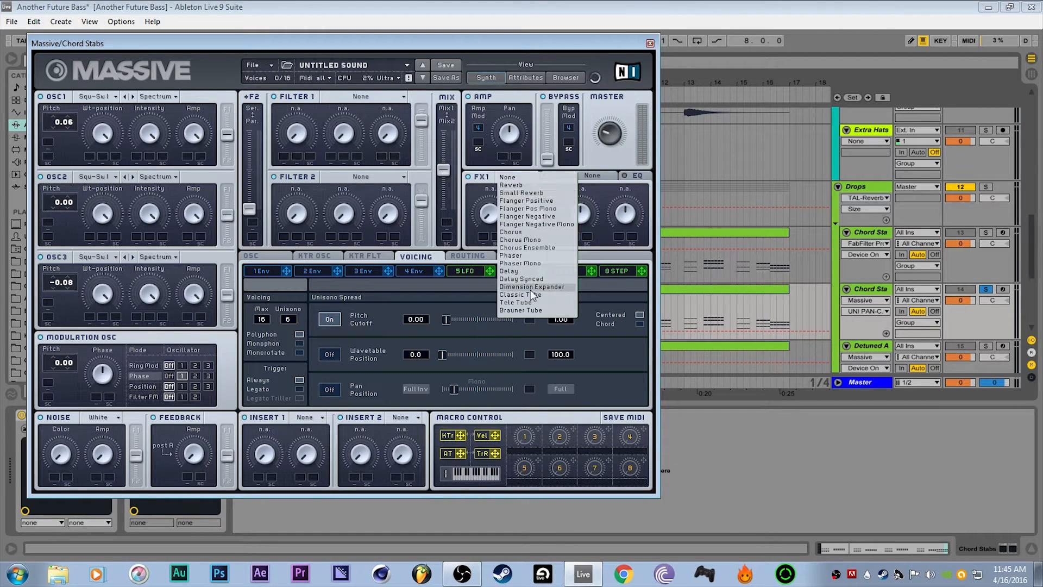
pyautogui.click(528, 185)
pyautogui.moveTo(529, 211); pyautogui.dragTo(530, 218)
pyautogui.press('space')
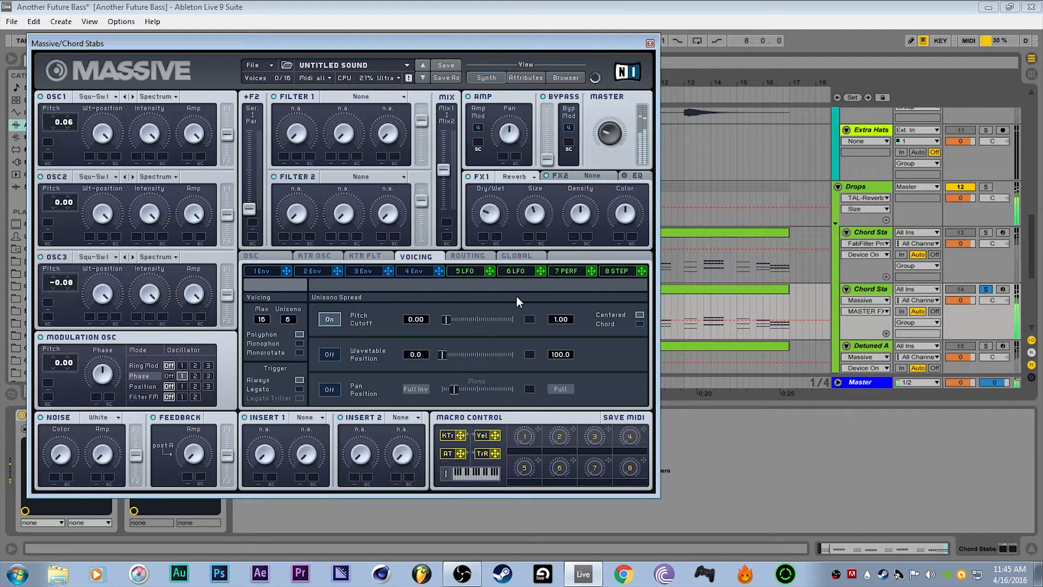
pyautogui.press('space')
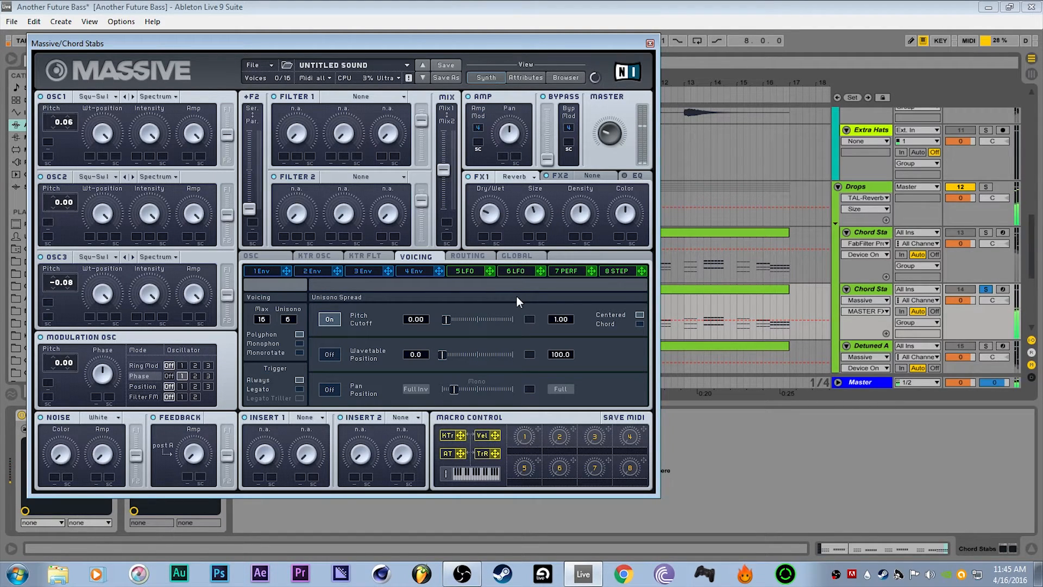
# - Load Dimension Expander into FX2
pyautogui.click(585, 177)
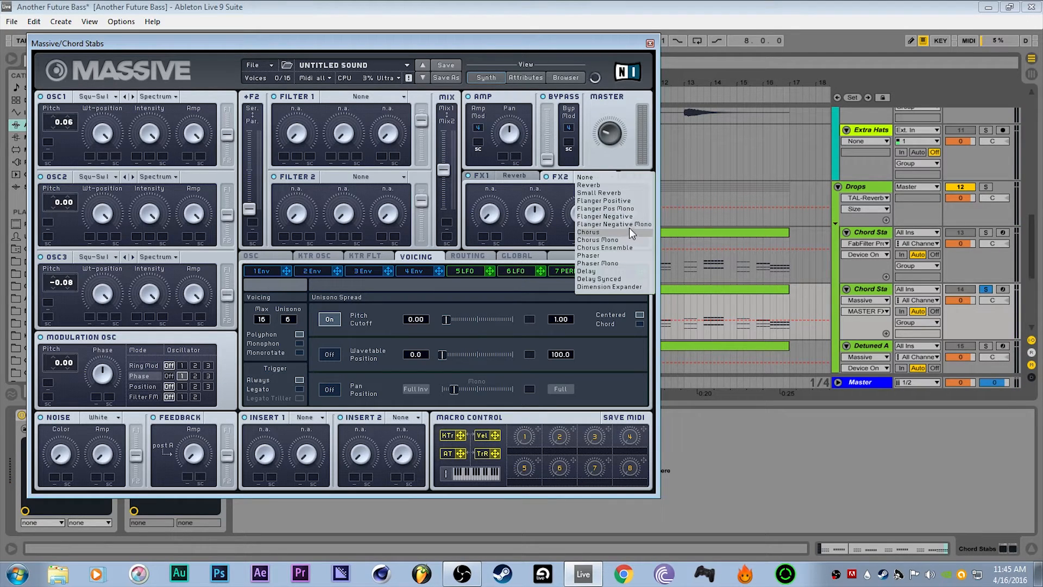
pyautogui.click(629, 288)
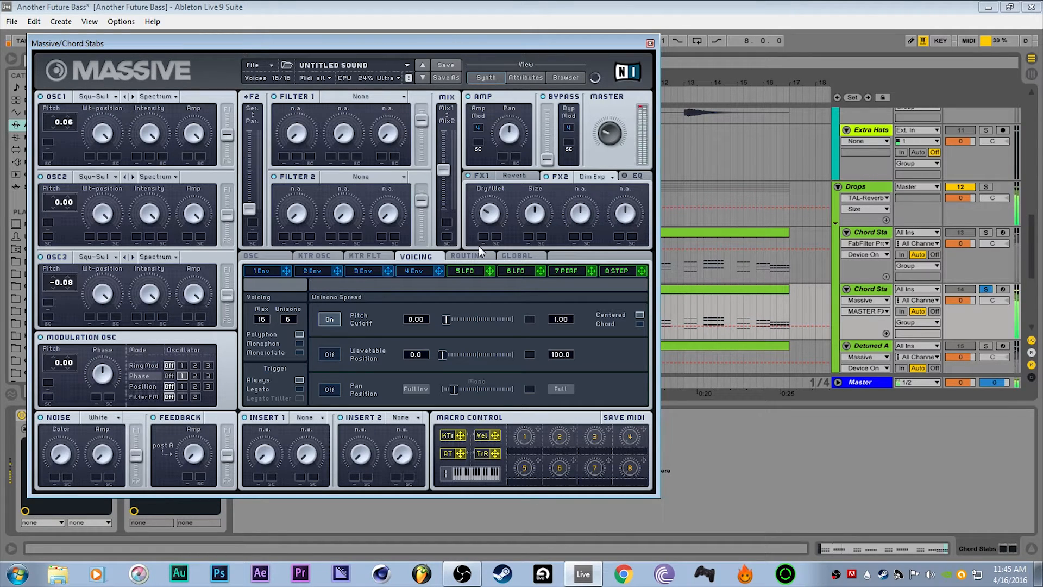
# - Audition the soloed Drops group with the original Chord Stabs track 13 muted and track 14 unsoloed, and restore the group solo and mute
pyautogui.click(879, 238)
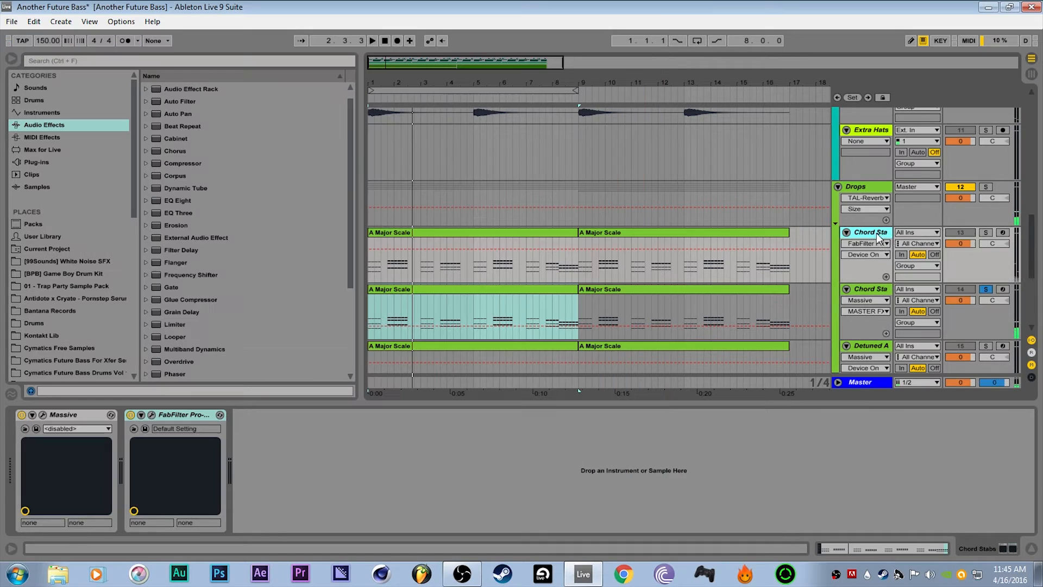
pyautogui.click(992, 290)
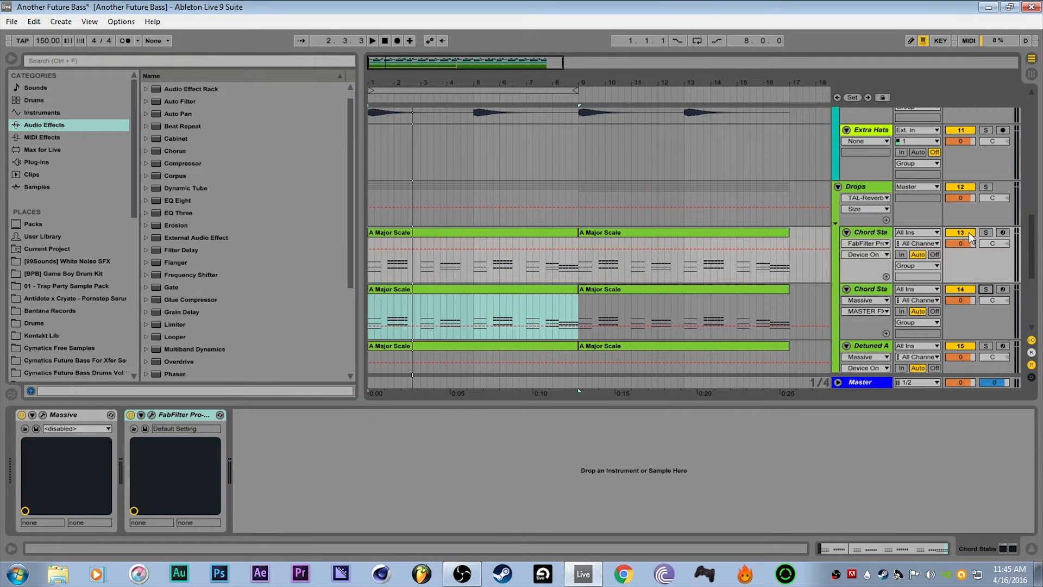
pyautogui.click(963, 232)
pyautogui.click(987, 186)
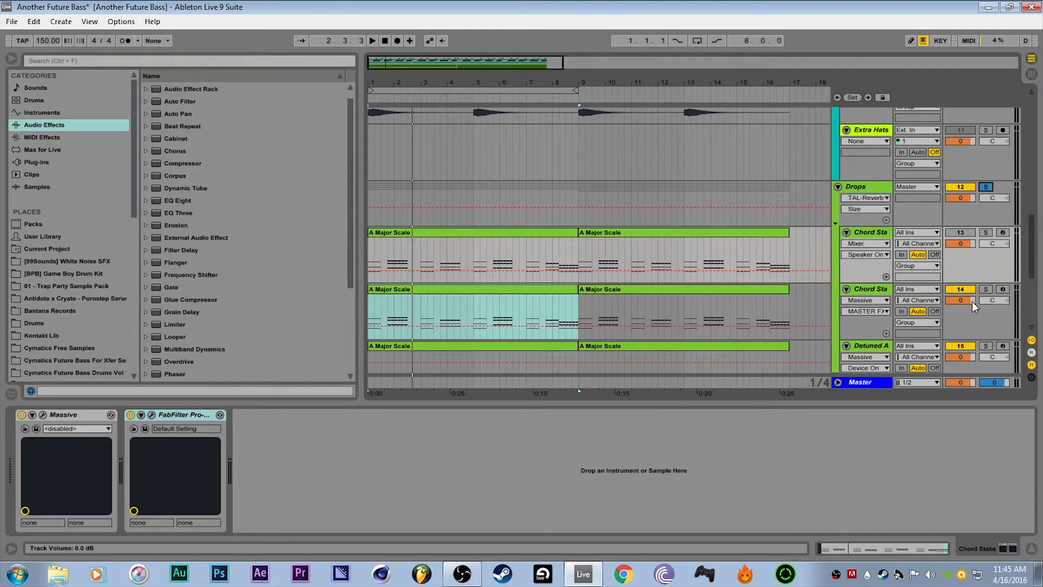
pyautogui.press('space')
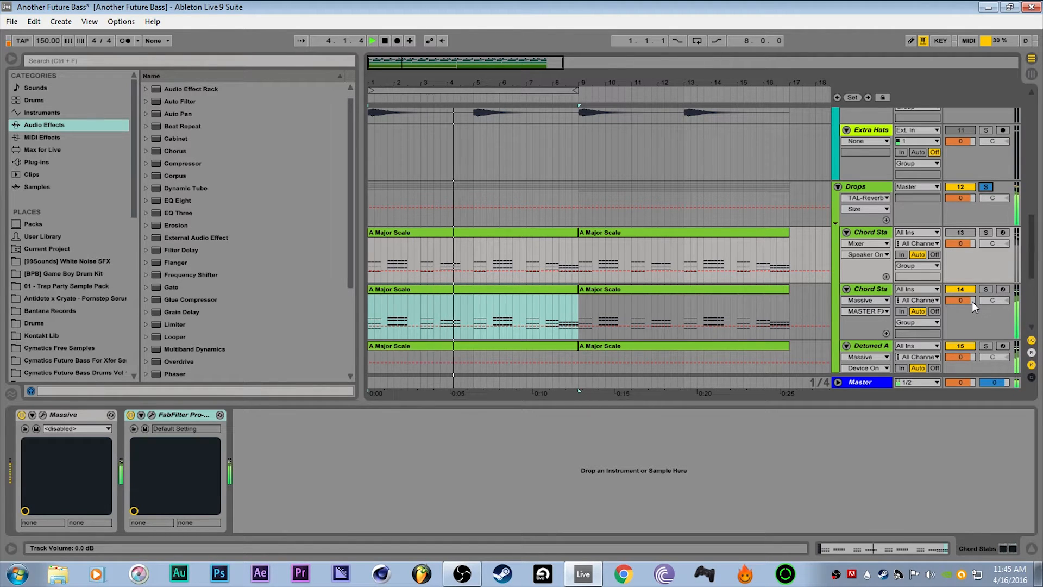
pyautogui.press('space')
pyautogui.click(986, 187)
pyautogui.click(969, 234)
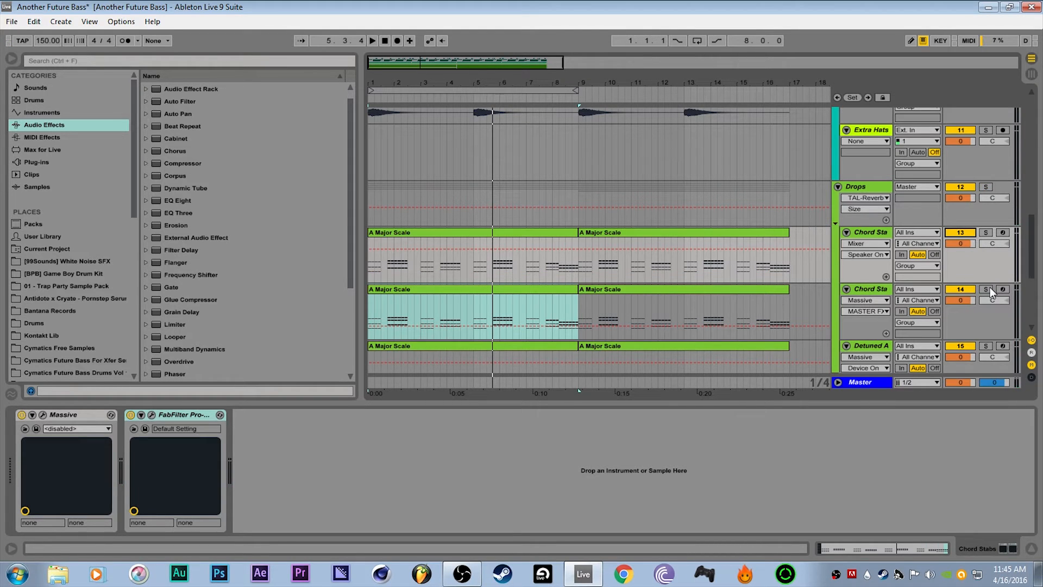
# - Solo both Chord Stabs tracks and compare the layered playback with track 14's volume at -inf and restored to 0 dB
pyautogui.click(987, 289)
pyautogui.click(985, 233)
pyautogui.press('space')
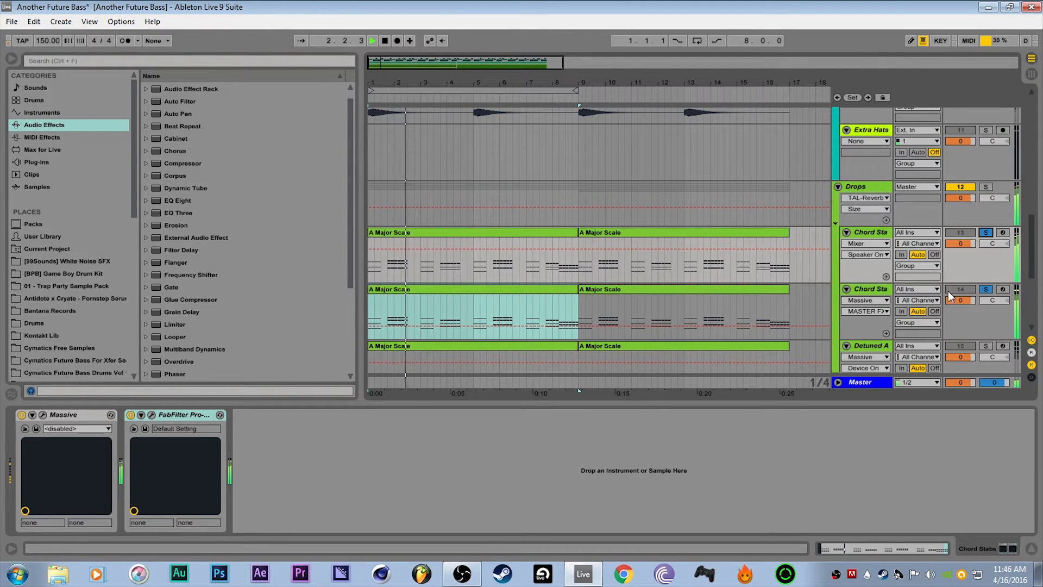
pyautogui.moveTo(960, 302); pyautogui.dragTo(960, 353)
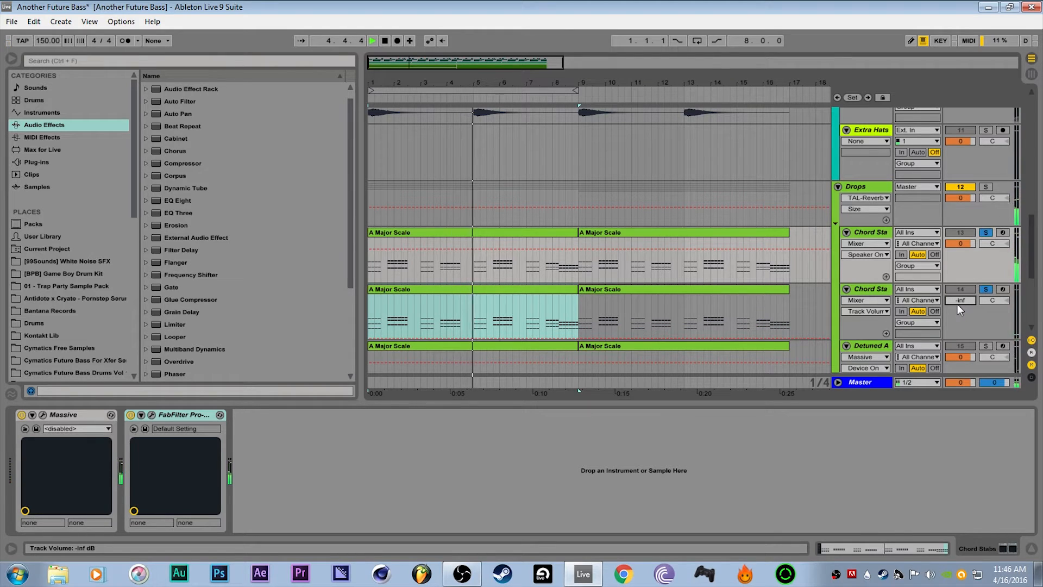
pyautogui.moveTo(957, 304)
pyautogui.mouseDown()
pyautogui.moveTo(958, 274)
pyautogui.moveTo(961, 297)
pyautogui.mouseUp()
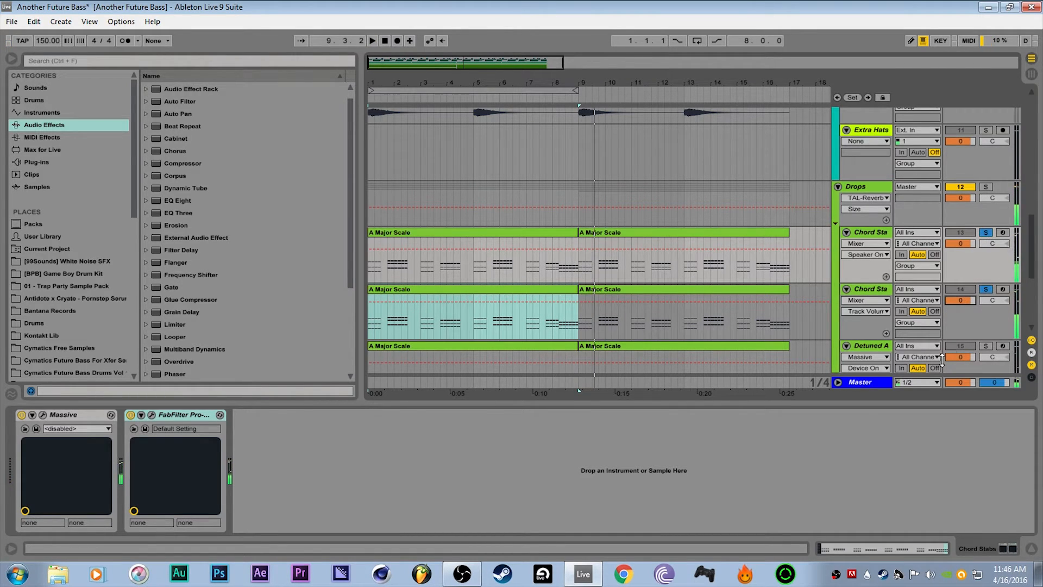
# - Review the clips on both Chord Stabs tracks, plus the Massive patch and FabFilter Pro-Q curve on the duplicated track
pyautogui.click(859, 292)
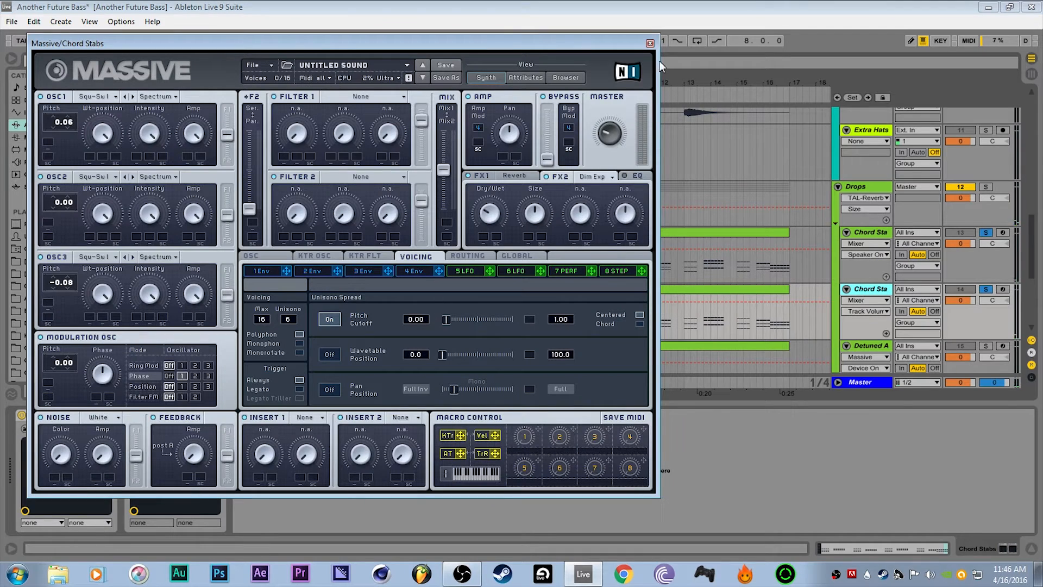
pyautogui.click(653, 41)
pyautogui.click(511, 232)
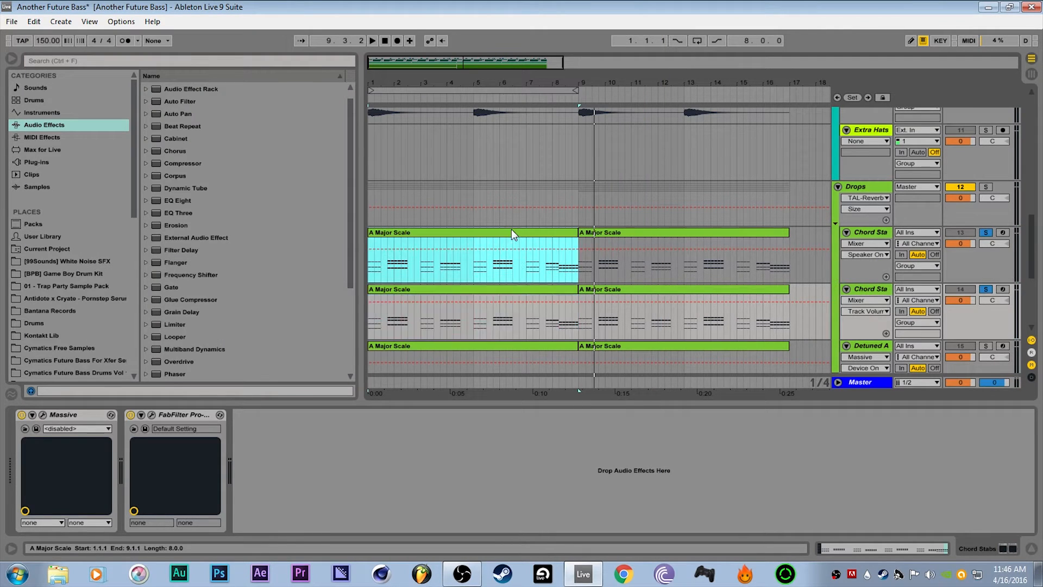
pyautogui.click(522, 293)
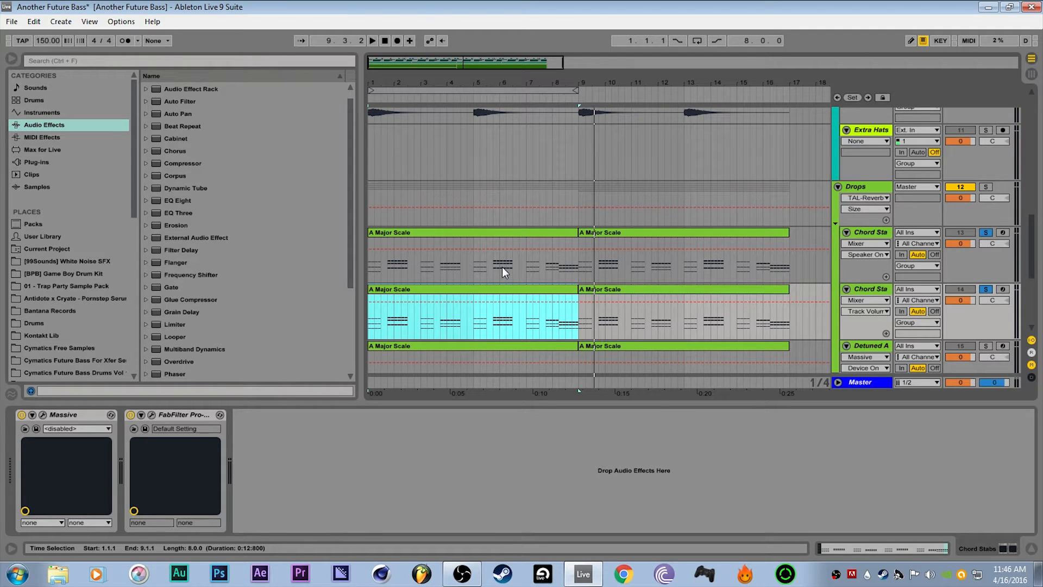
pyautogui.click(383, 234)
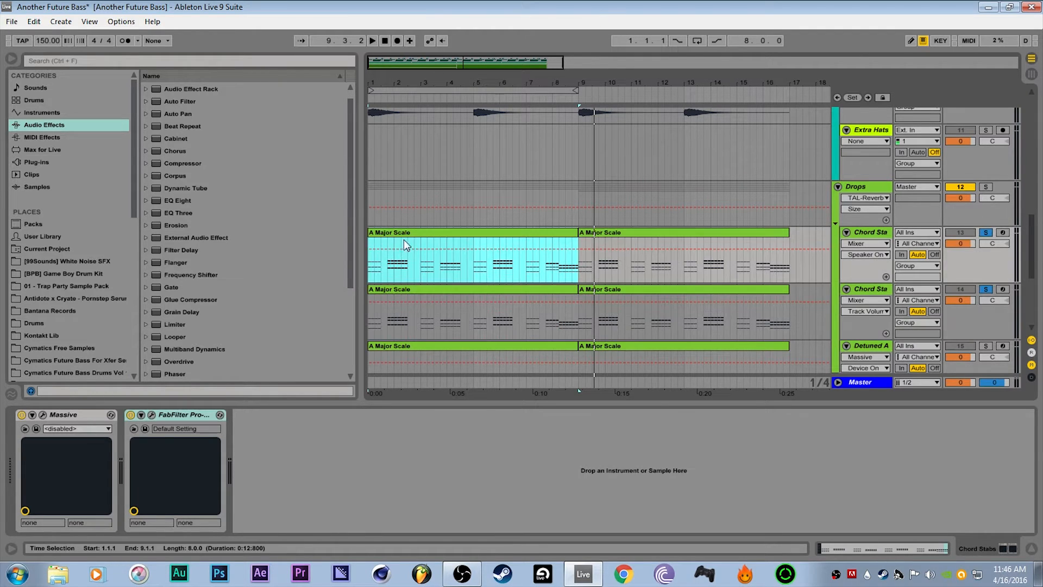
pyautogui.click(523, 290)
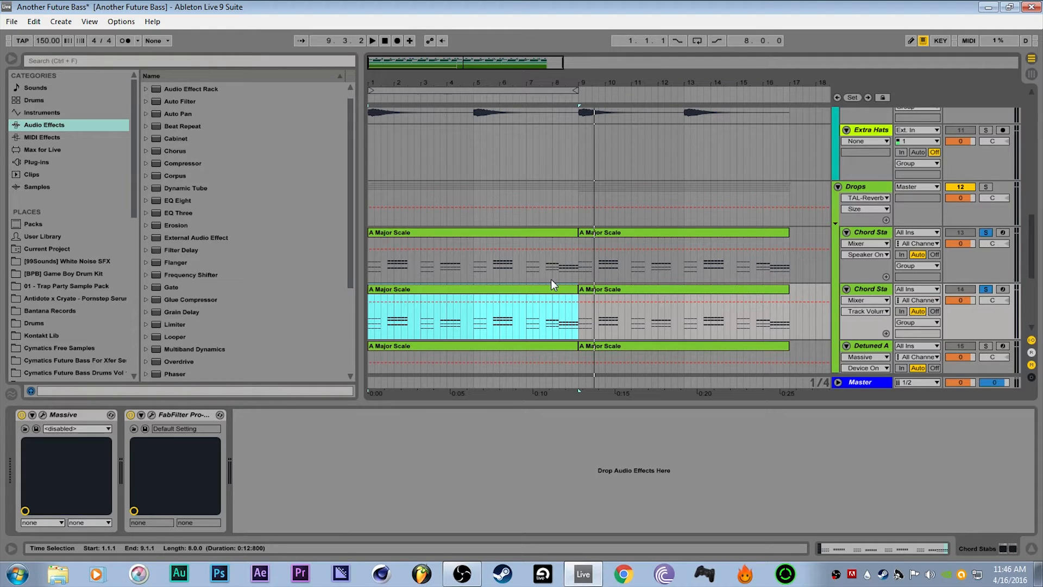
pyautogui.click(152, 417)
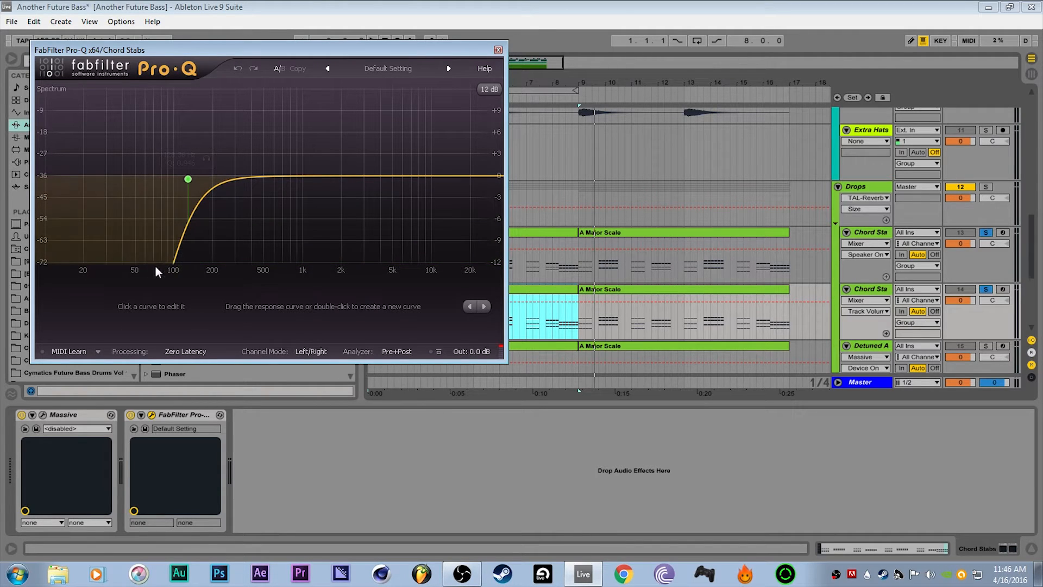
pyautogui.click(498, 50)
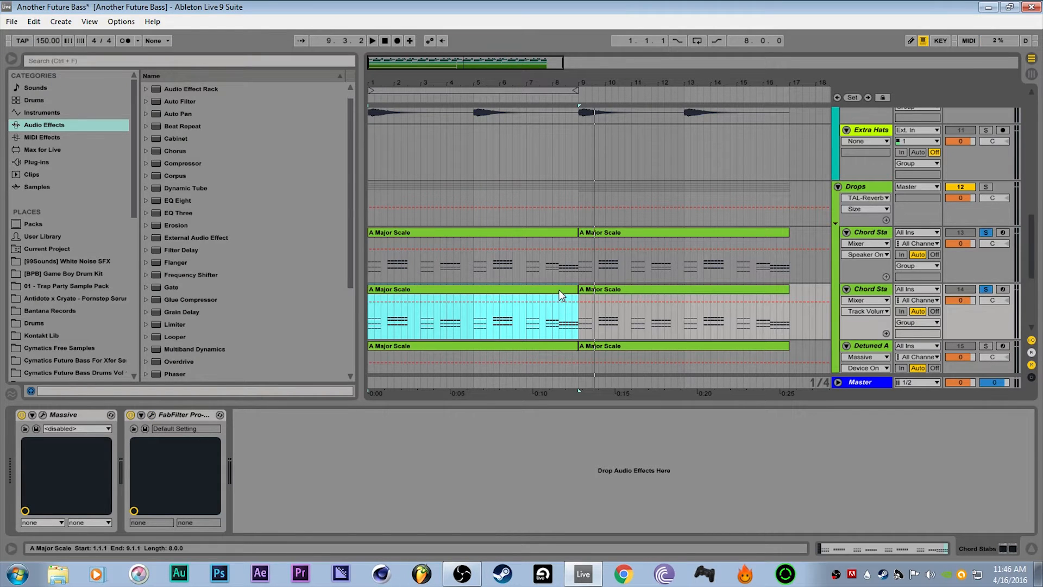
# - Compare the two Chord Stabs tracks by soloing tracks 13 and 14 alternately during playback
pyautogui.click(452, 234)
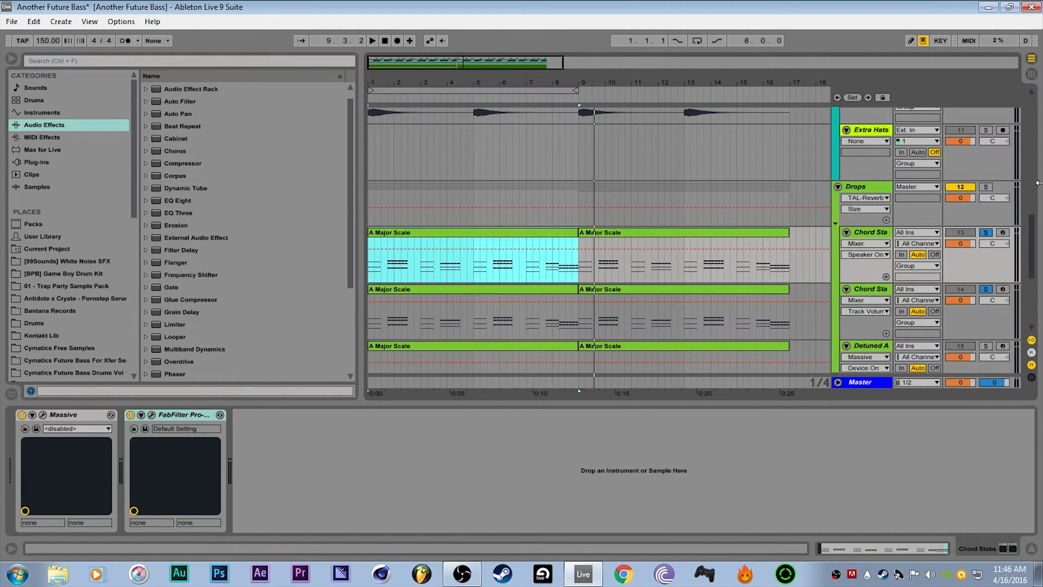
pyautogui.click(984, 233)
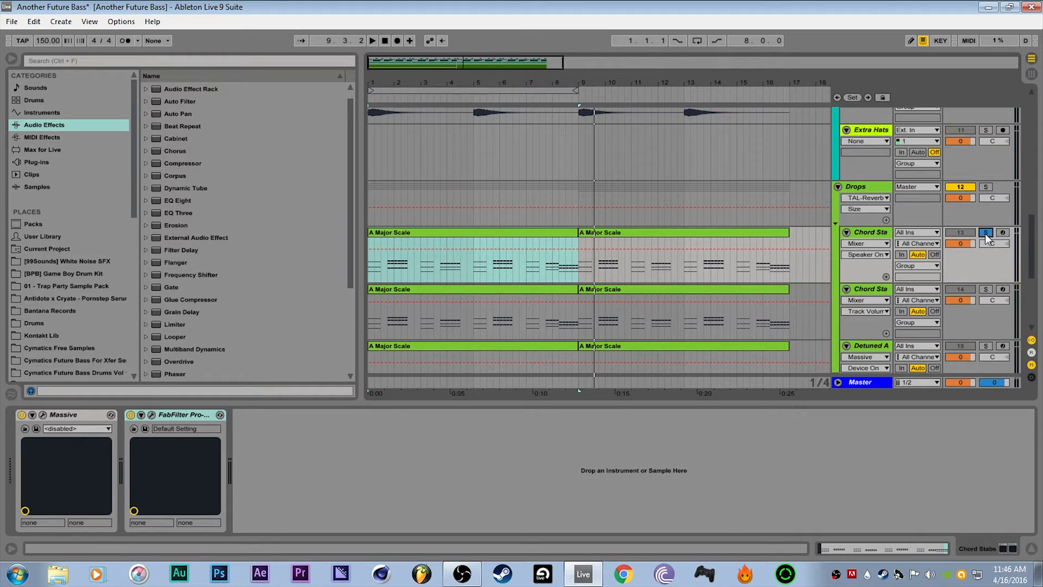
pyautogui.press('space')
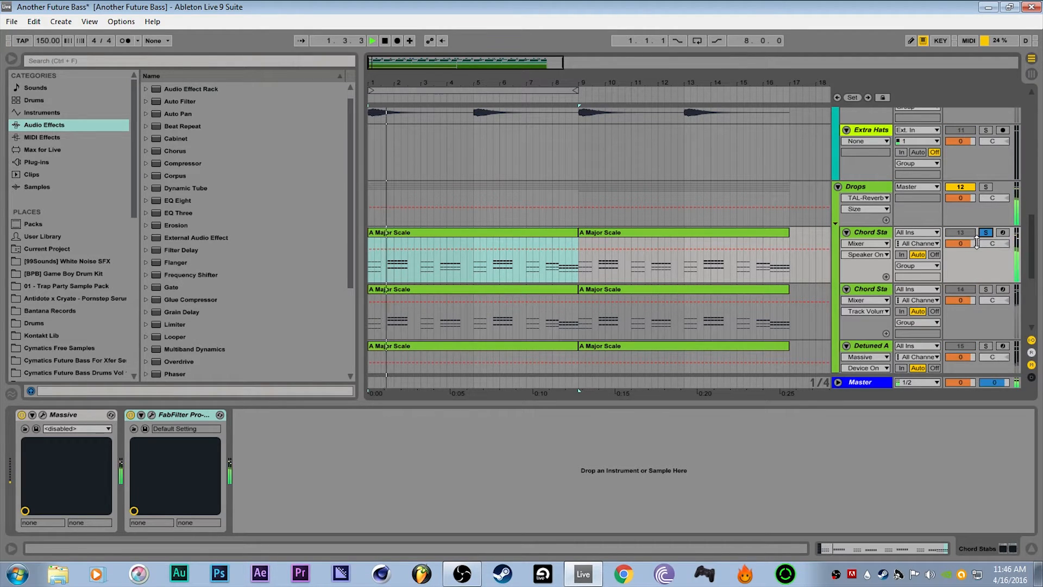
pyautogui.click(990, 288)
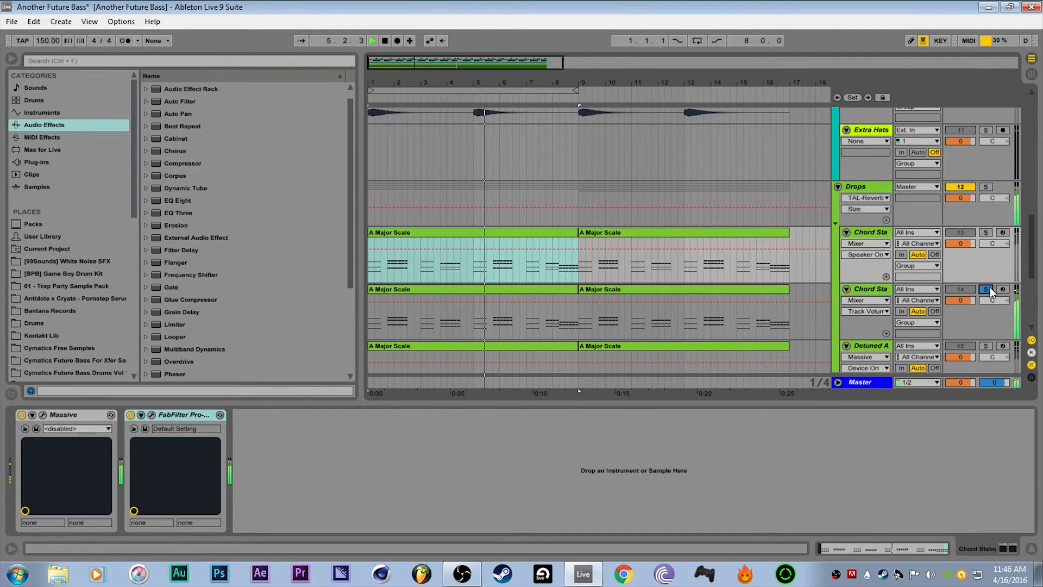
pyautogui.click(988, 233)
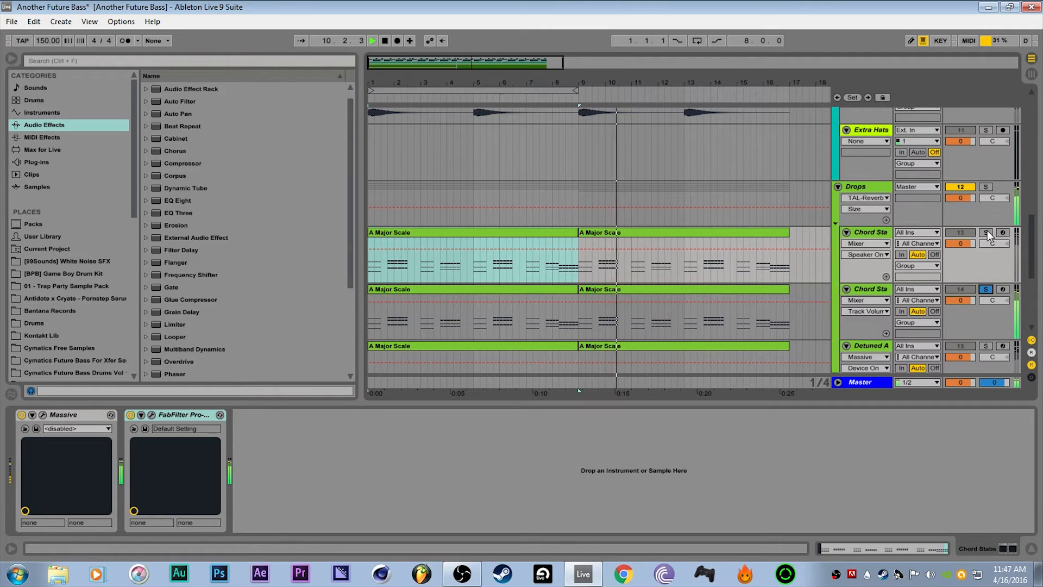
pyautogui.click(987, 288)
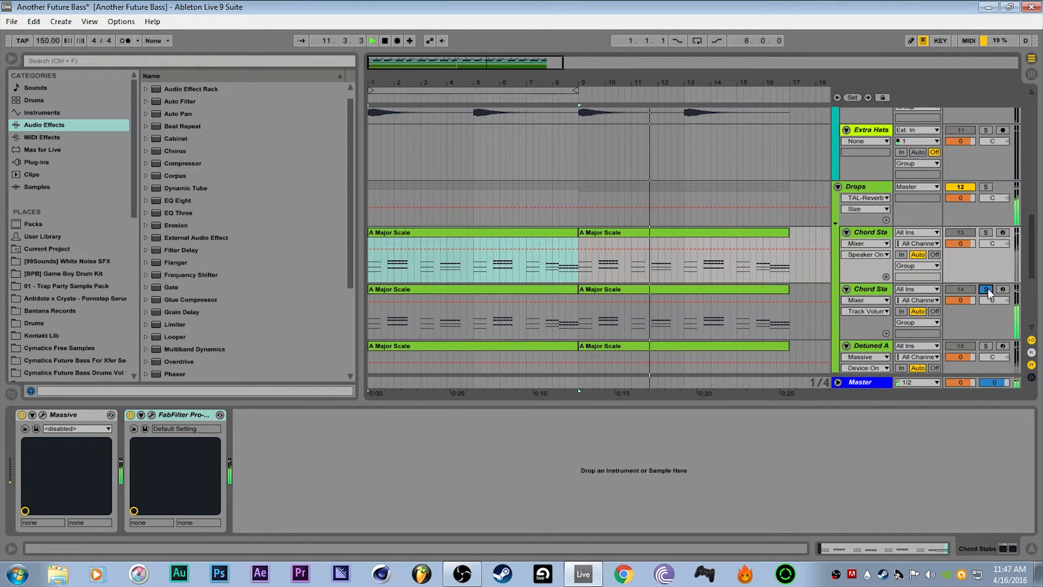
pyautogui.click(988, 231)
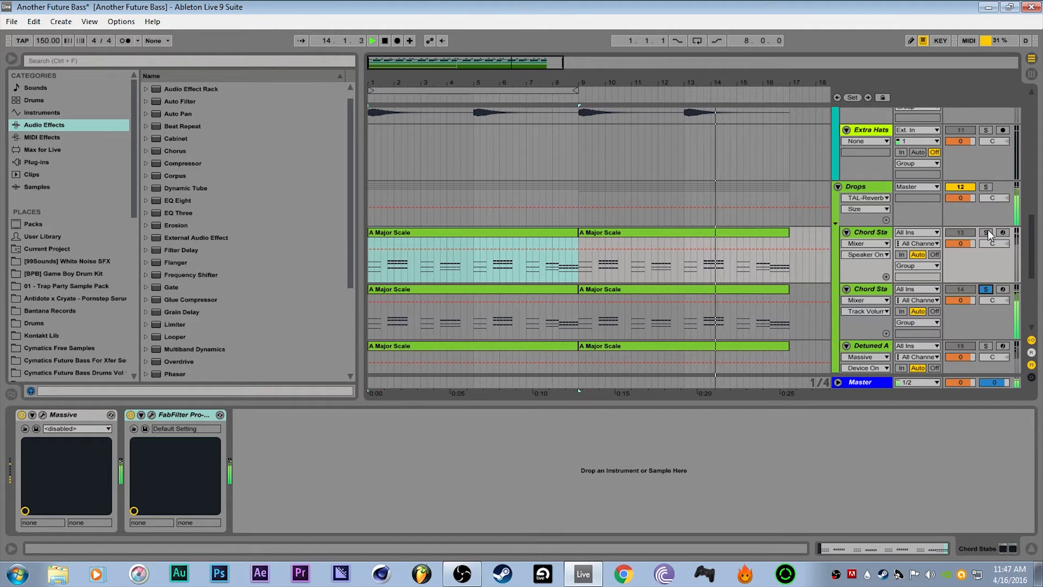
pyautogui.click(988, 289)
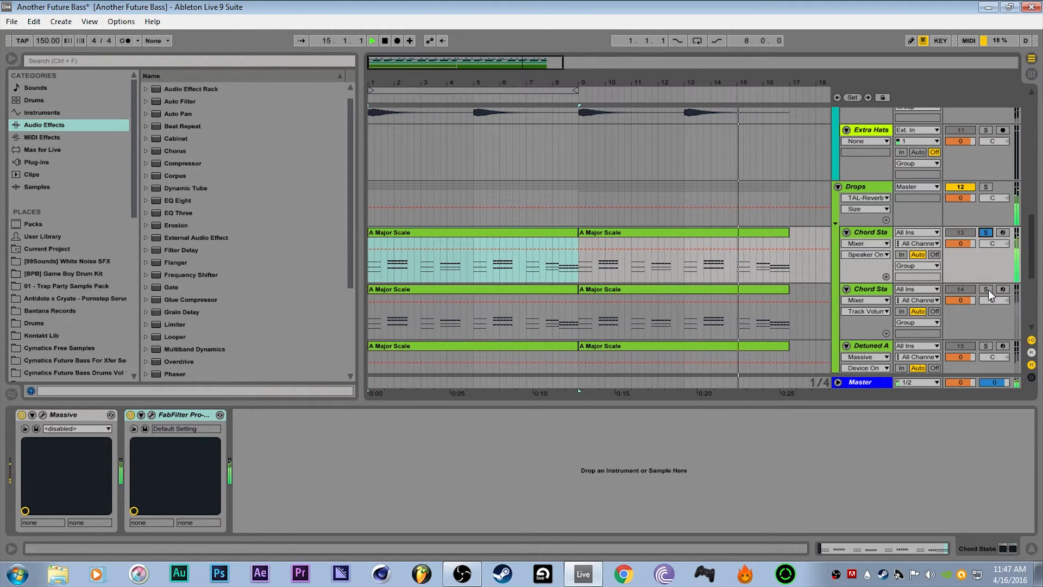
pyautogui.click(988, 232)
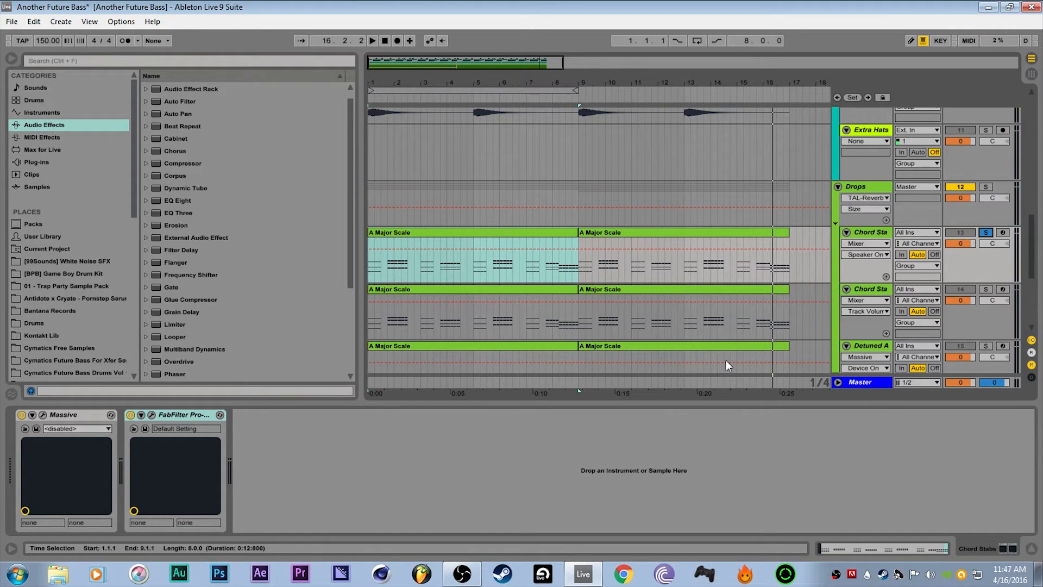
# - Select the first clip on the Detuned Alot track, solo that track and listen to it
pyautogui.scroll(-3, 687, 269)
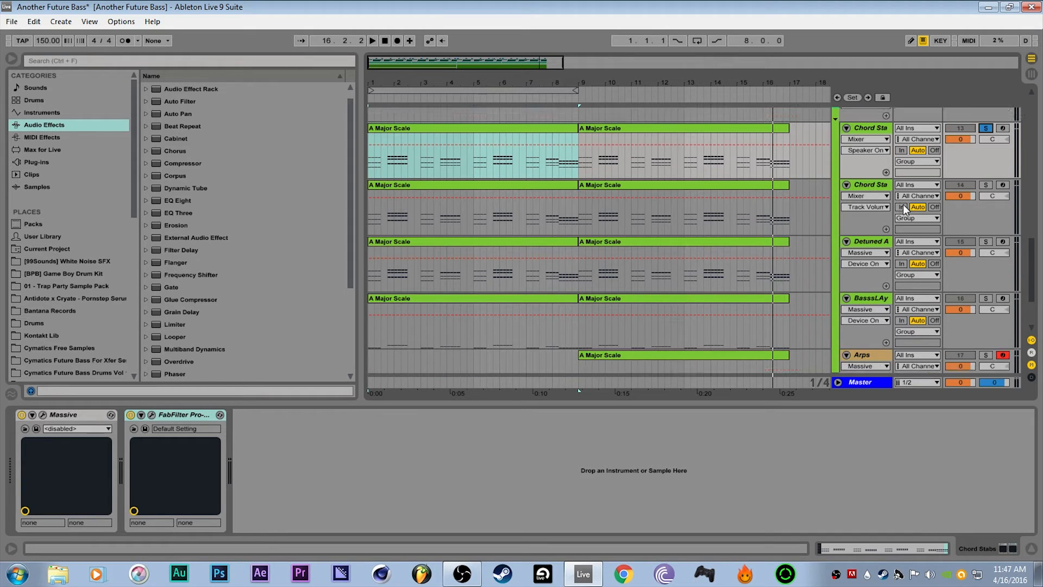
pyautogui.scroll(-1, 881, 198)
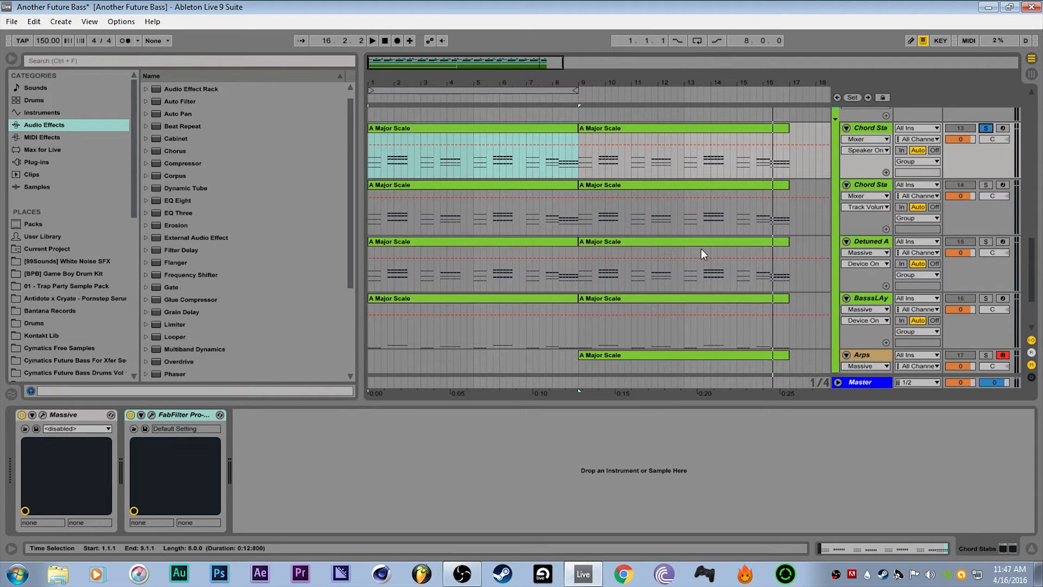
pyautogui.click(420, 240)
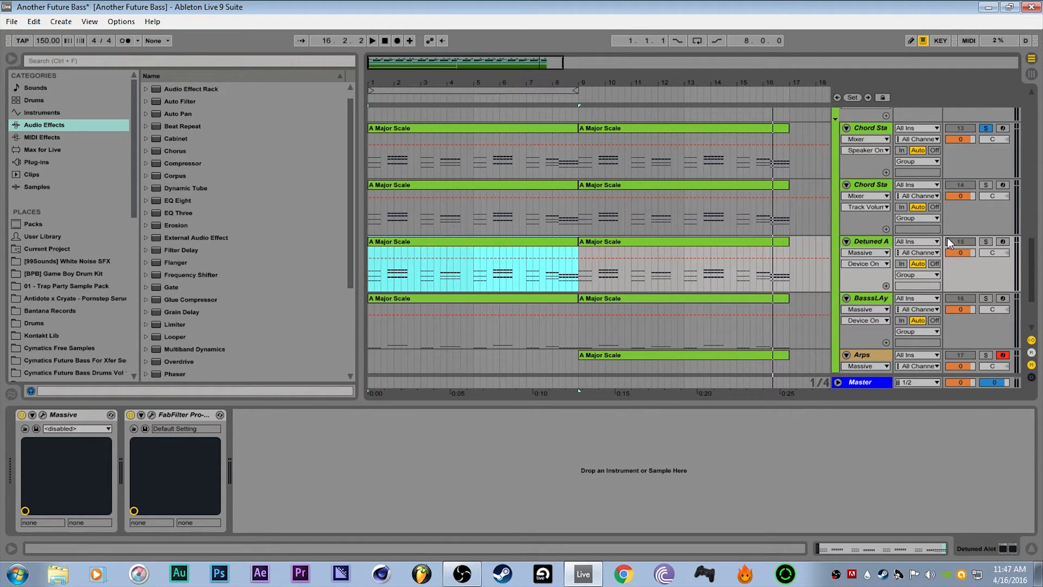
pyautogui.click(985, 242)
pyautogui.press('space')
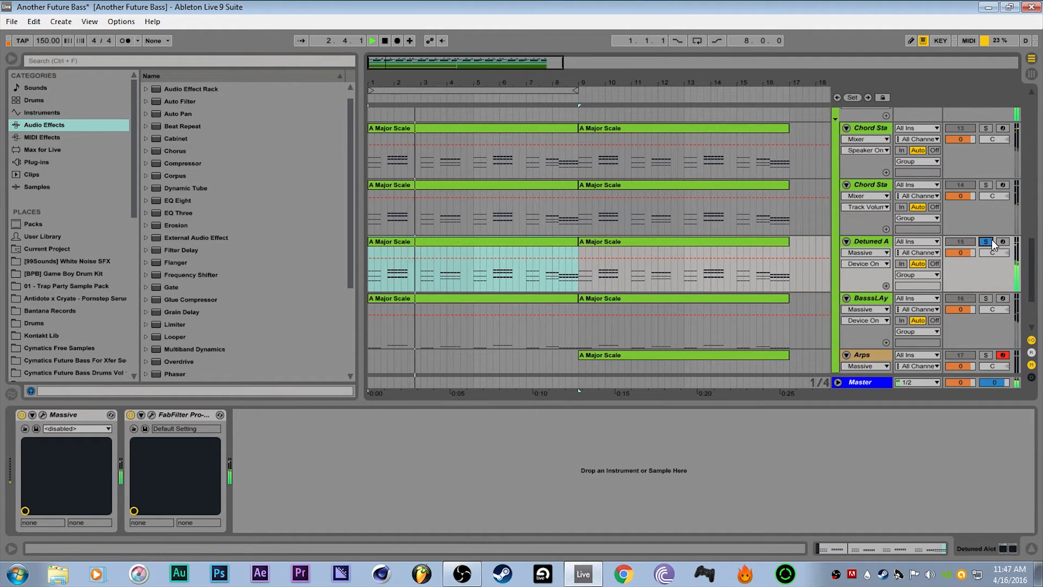
pyautogui.press('space')
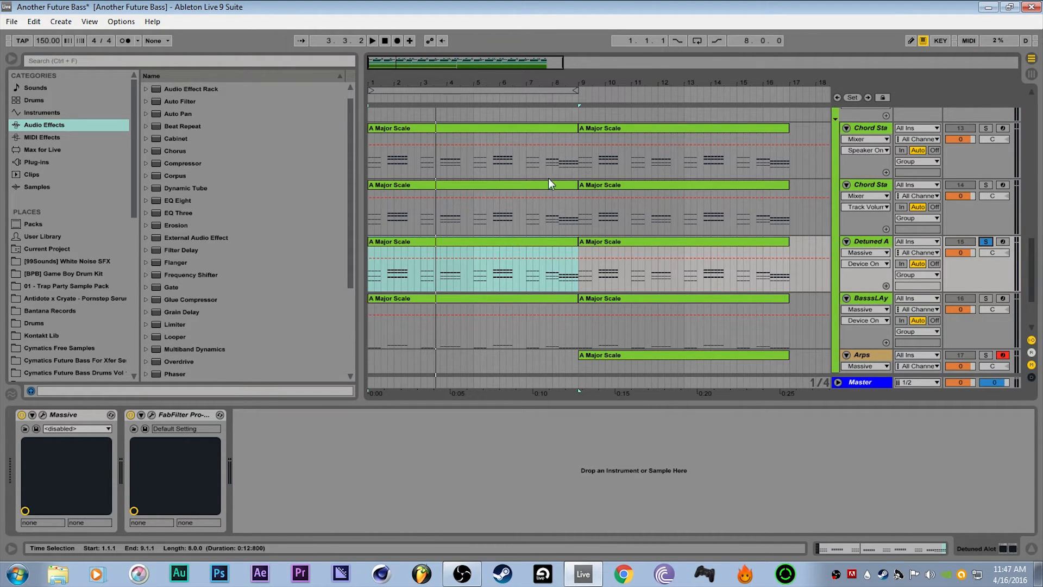
# - Select the first clip on the BasssLAyer track, solo that track and listen to it
pyautogui.press('Up')
pyautogui.click(539, 128)
pyautogui.click(533, 182)
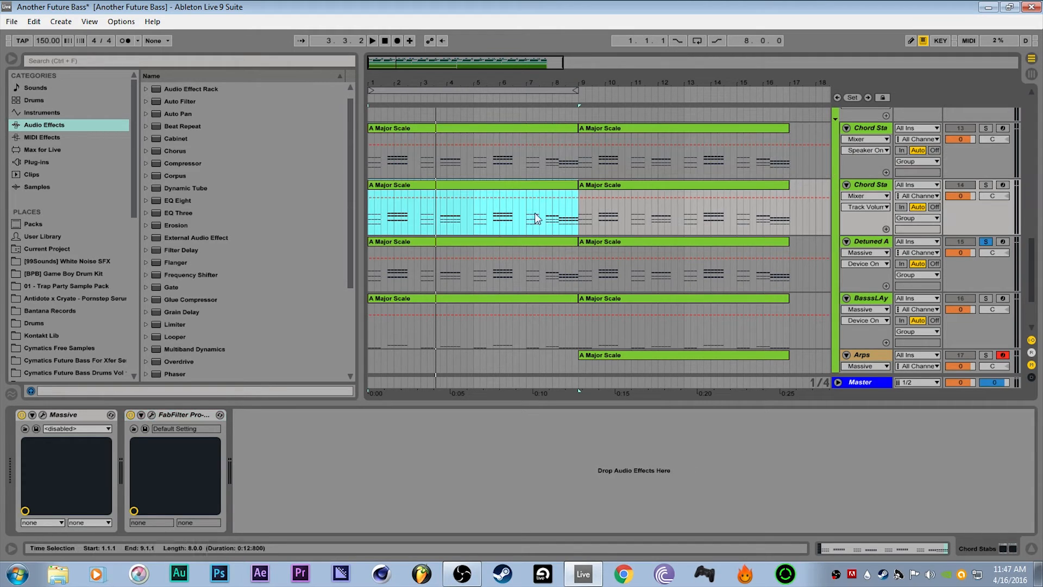
pyautogui.click(543, 300)
pyautogui.click(986, 299)
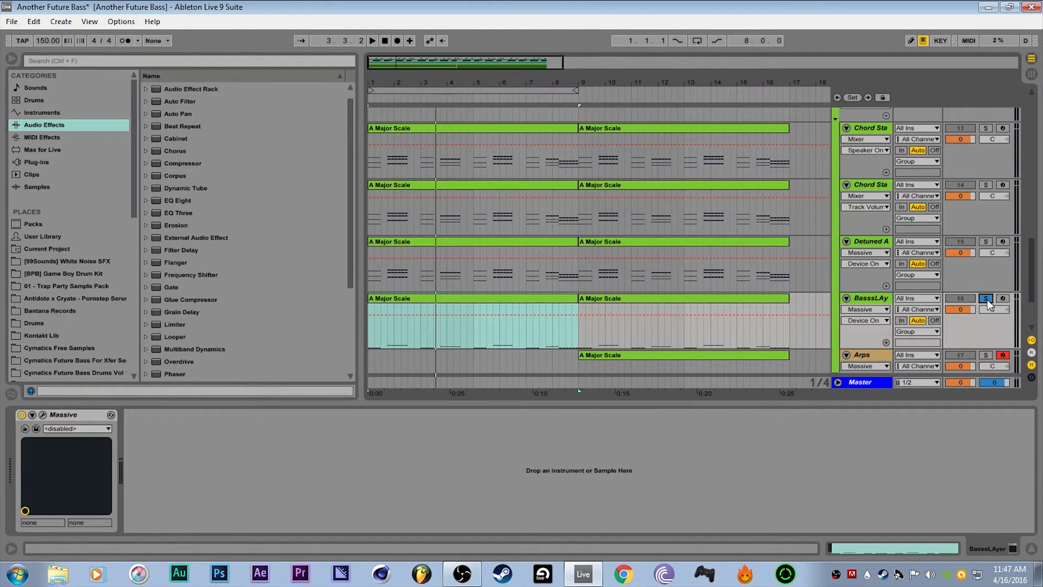
pyautogui.press('space')
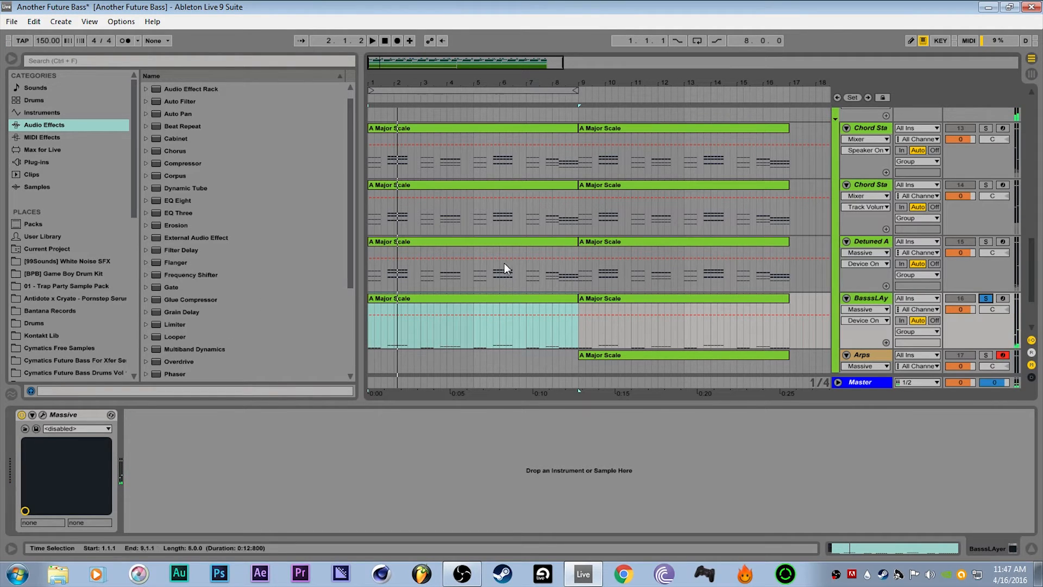
# - Open the Massive patch on the BasssLAyer track and review its oscillator wavetables, keeping Sin-Square on oscillator 2
pyautogui.click(866, 186)
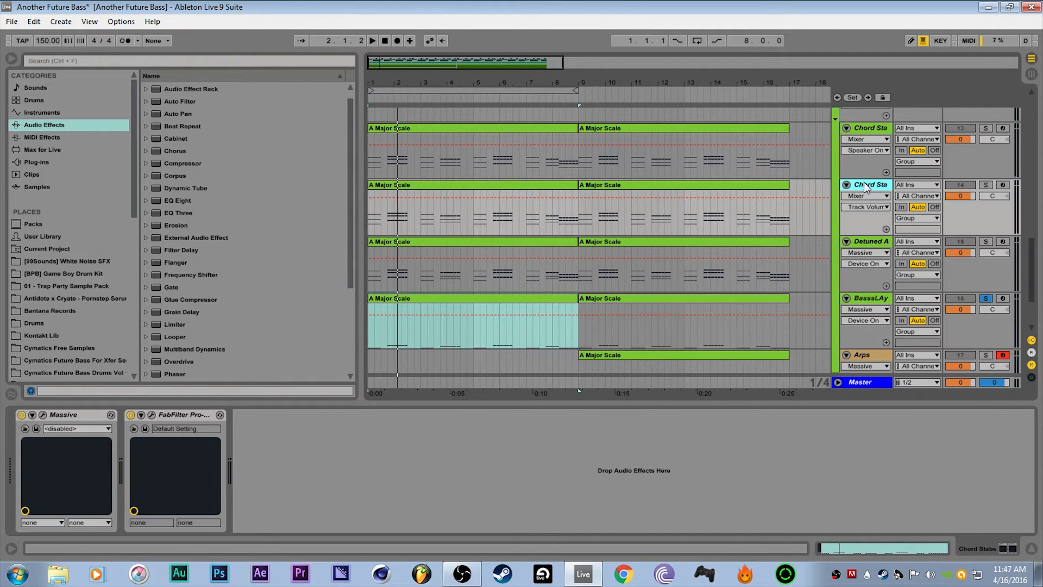
pyautogui.click(93, 414)
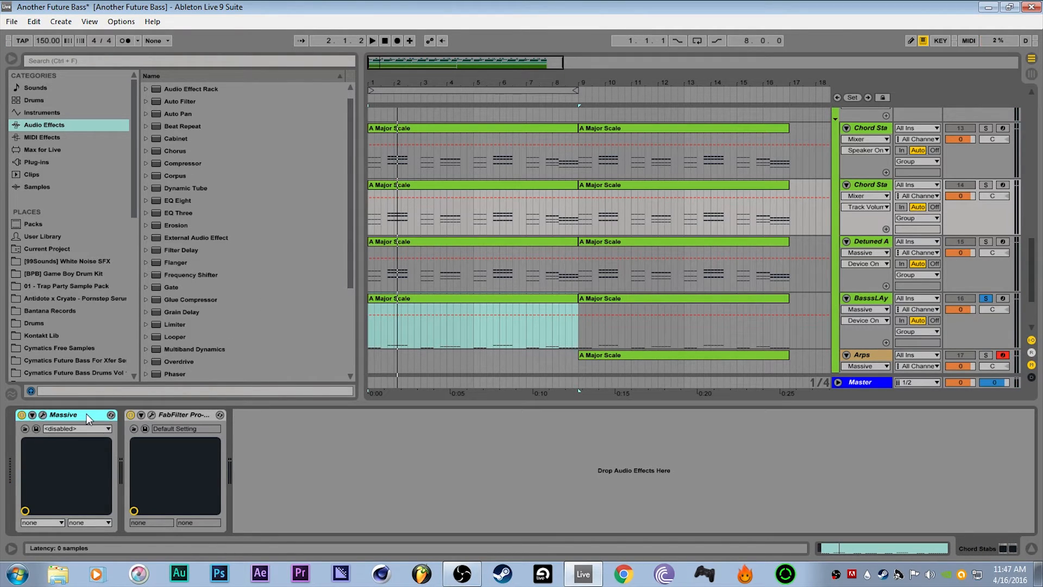
pyautogui.click(881, 308)
pyautogui.click(42, 415)
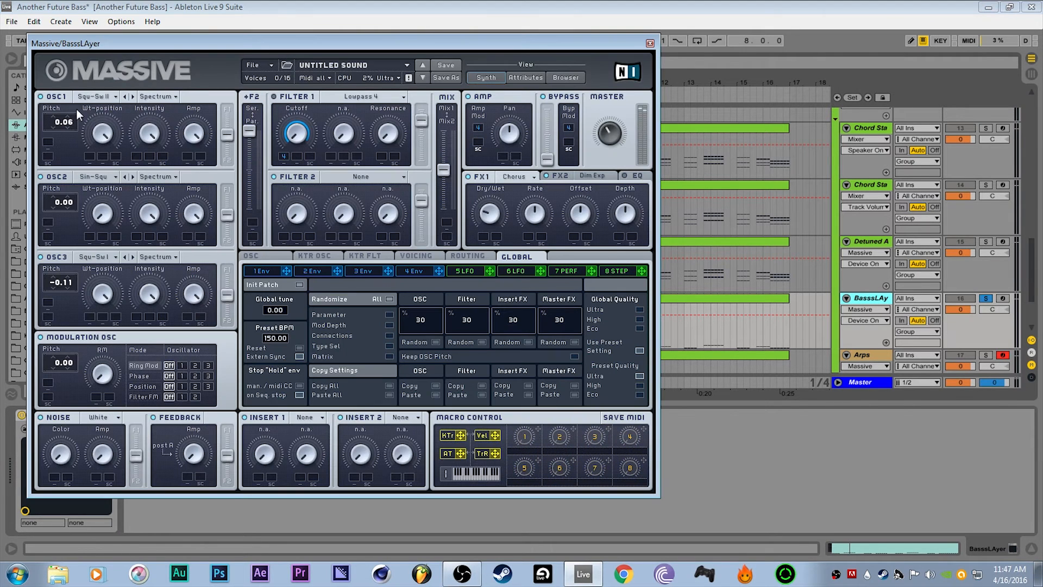
pyautogui.click(103, 100)
pyautogui.click(175, 118)
pyautogui.click(103, 178)
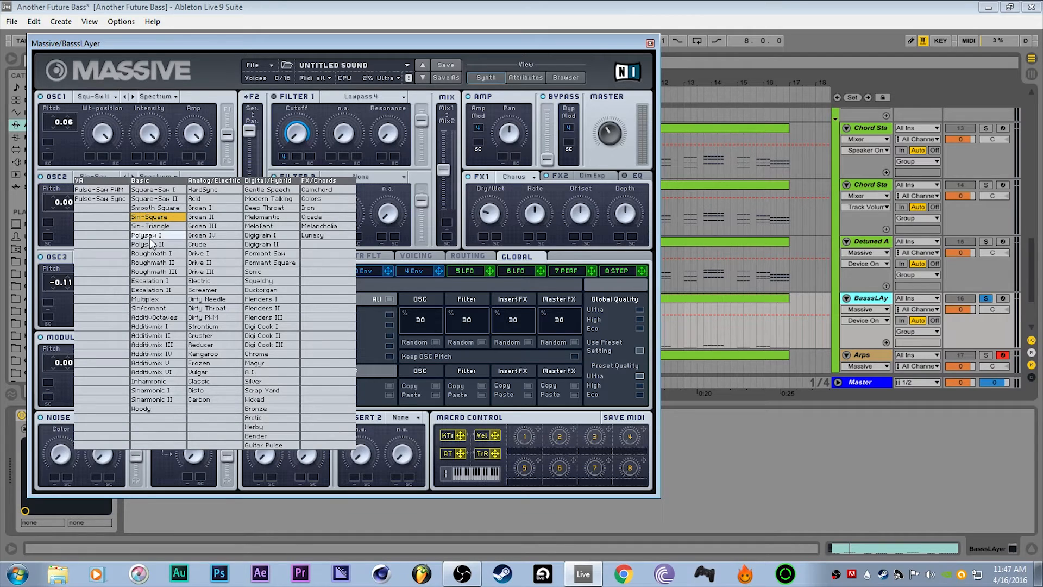
pyautogui.click(149, 216)
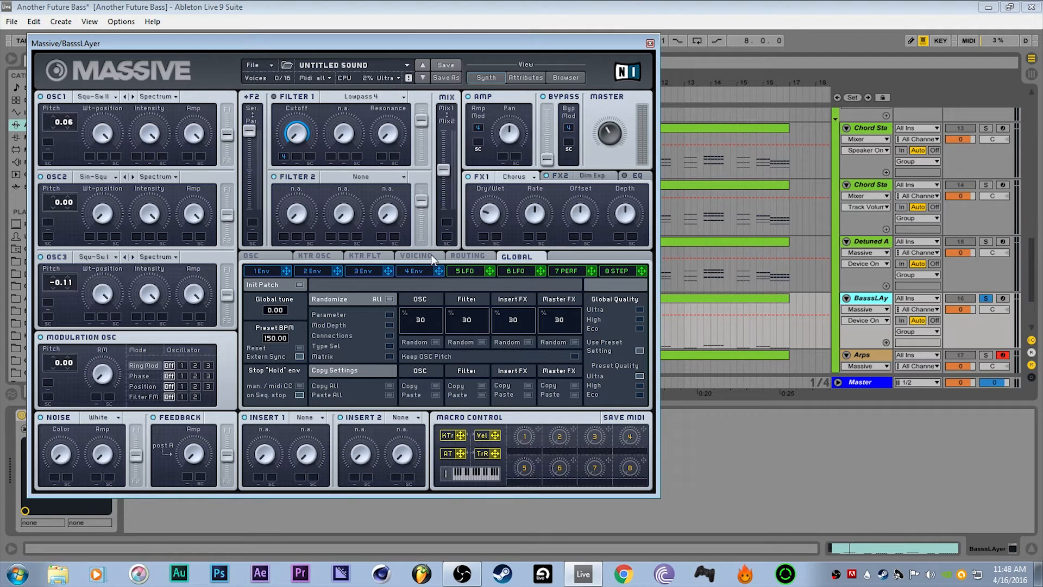
# - Review envelope 4 and the master level in the bass patch, unsolo the BasssLAyer track and close the synth window
pyautogui.click(430, 272)
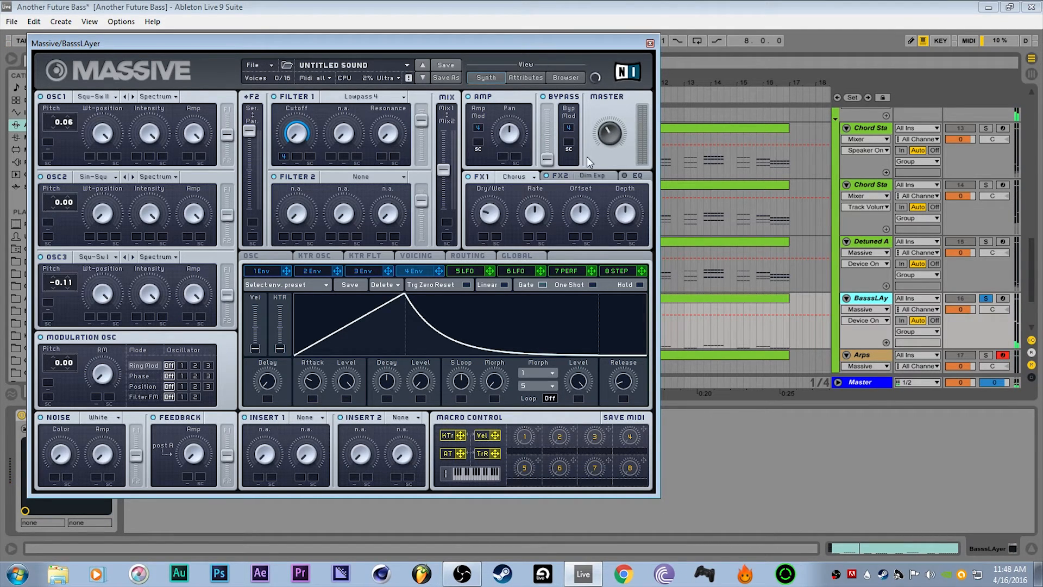
pyautogui.click(610, 138)
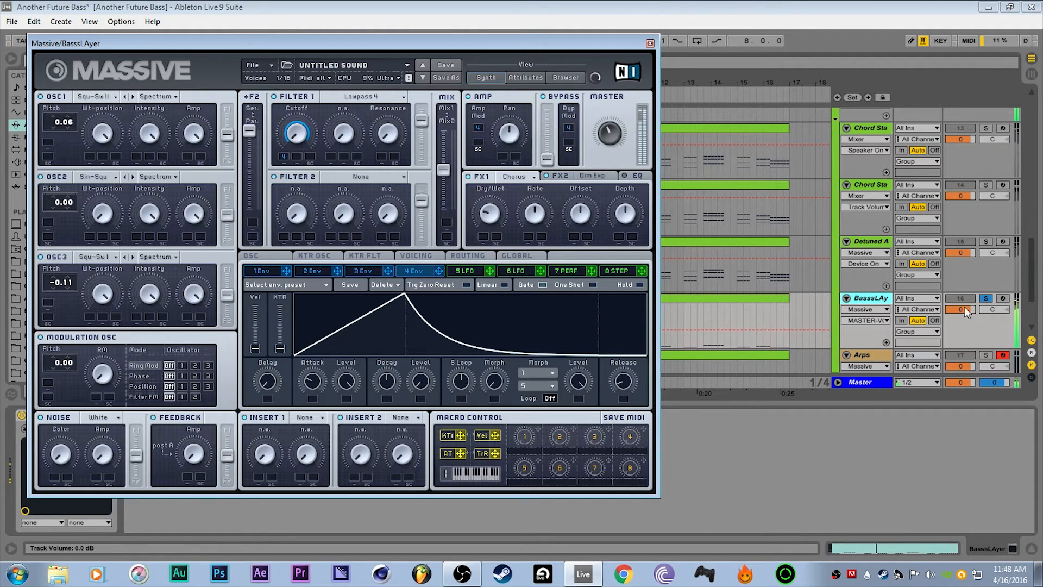
pyautogui.click(988, 298)
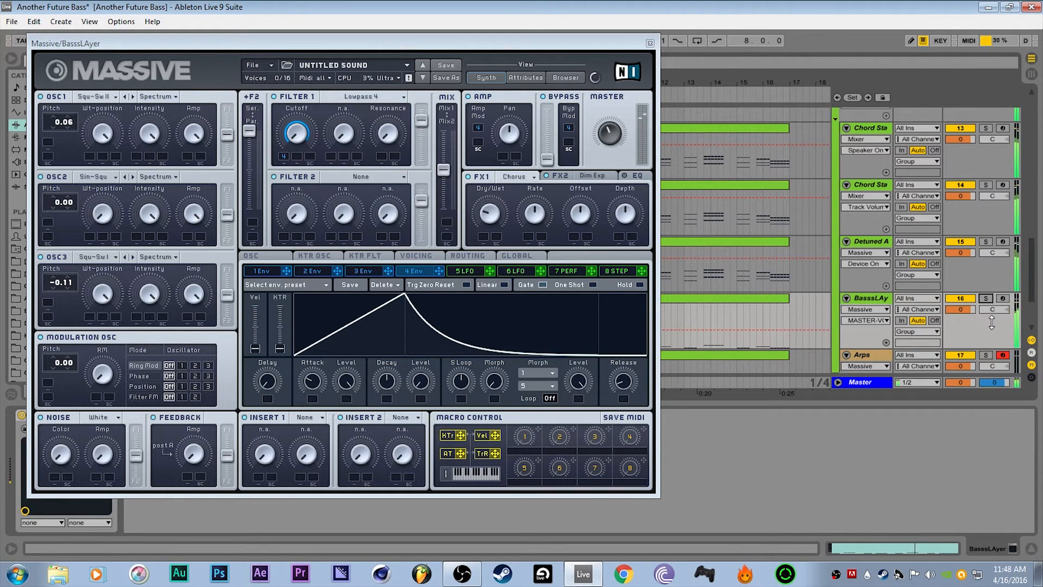
pyautogui.click(650, 43)
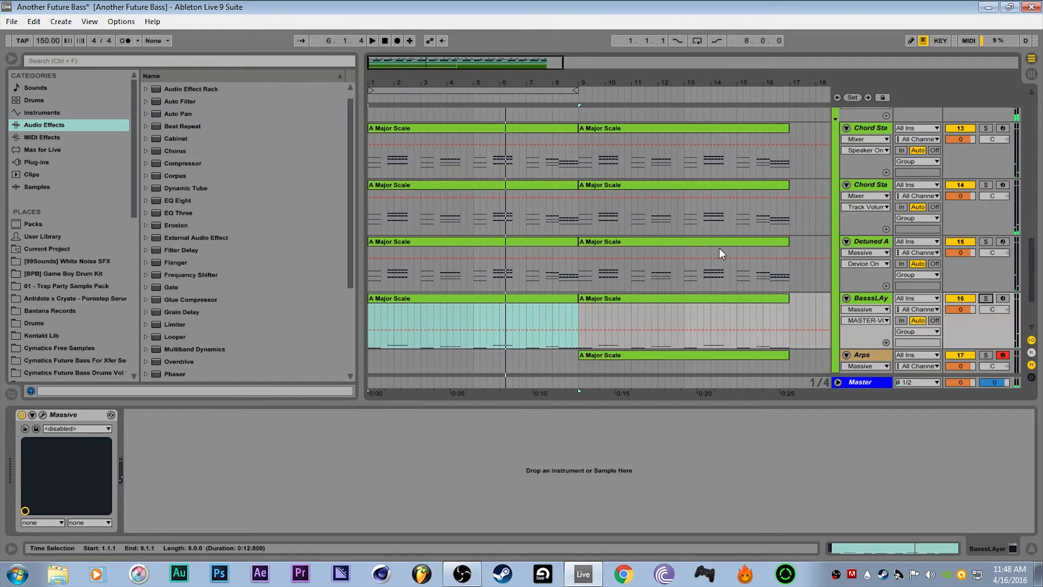
# - Select the clip on the Arps track, solo that track and listen to it
pyautogui.scroll(3, 720, 248)
pyautogui.scroll(-6, 751, 254)
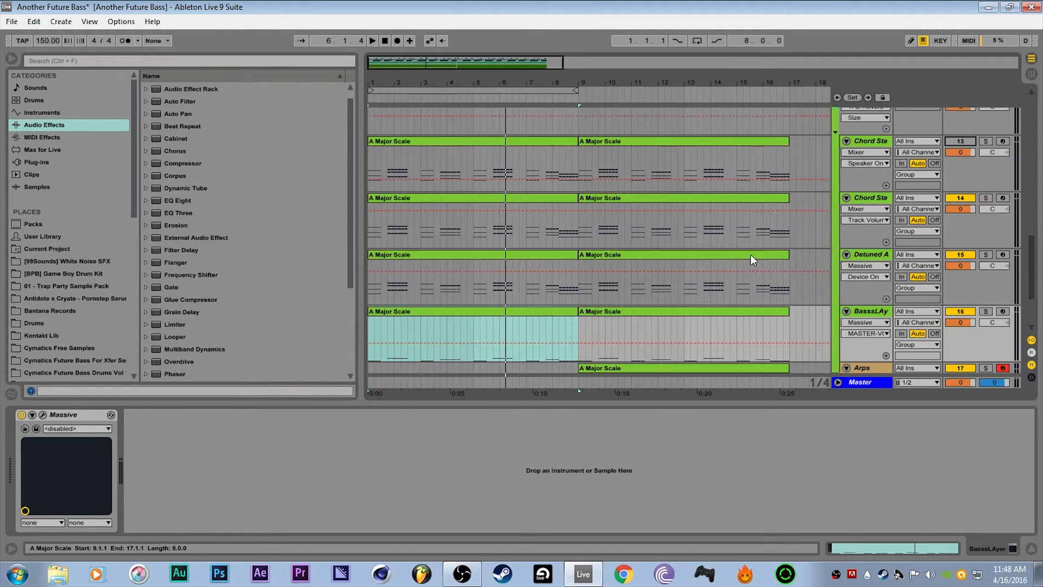
pyautogui.click(598, 265)
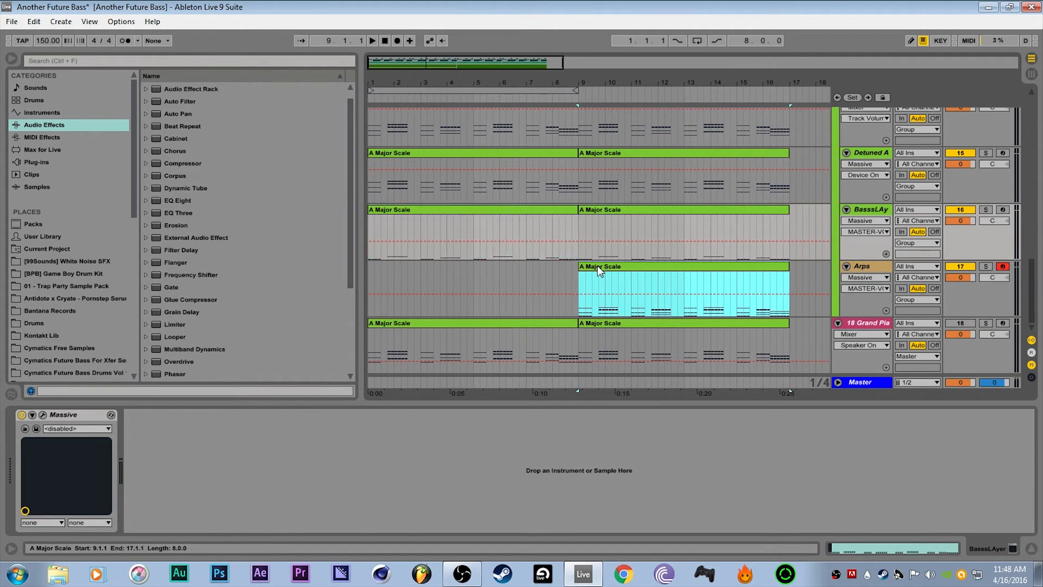
pyautogui.click(986, 266)
pyautogui.press('space')
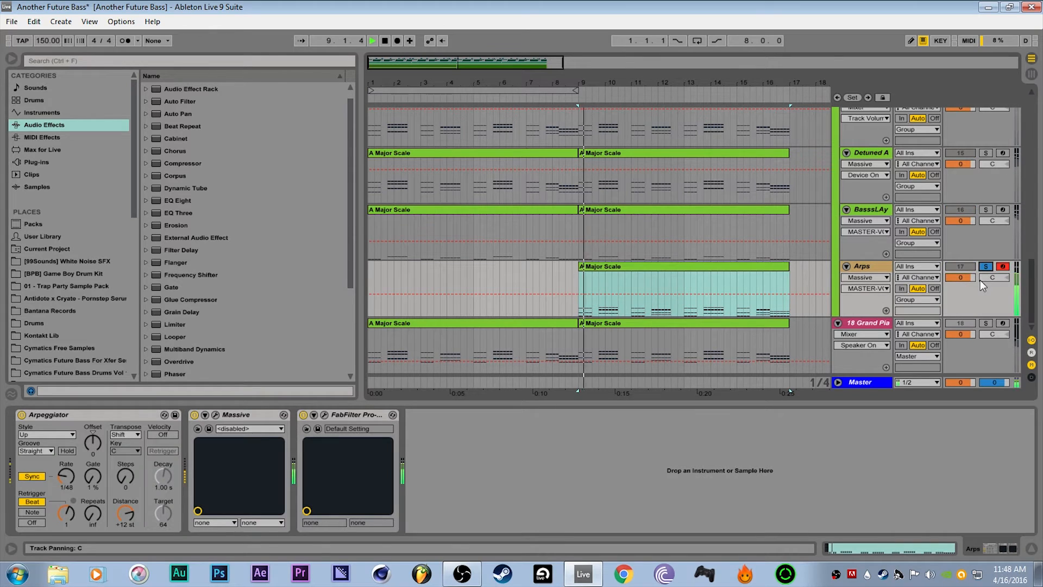
pyautogui.press('space')
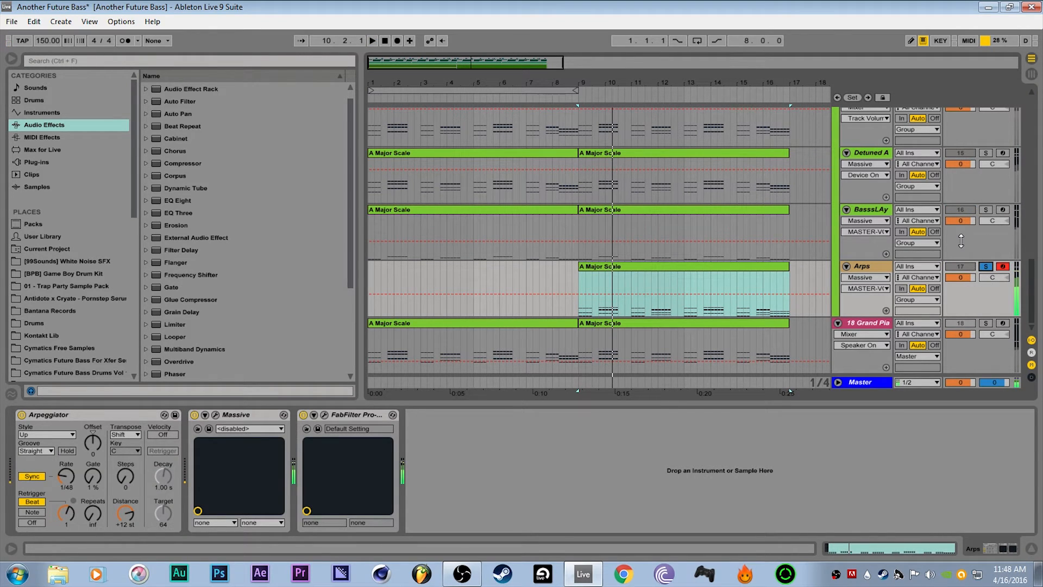
# - Unsolo the Arps track and play its clip together with the other drop layers
pyautogui.click(986, 266)
pyautogui.click(645, 265)
pyautogui.press('space')
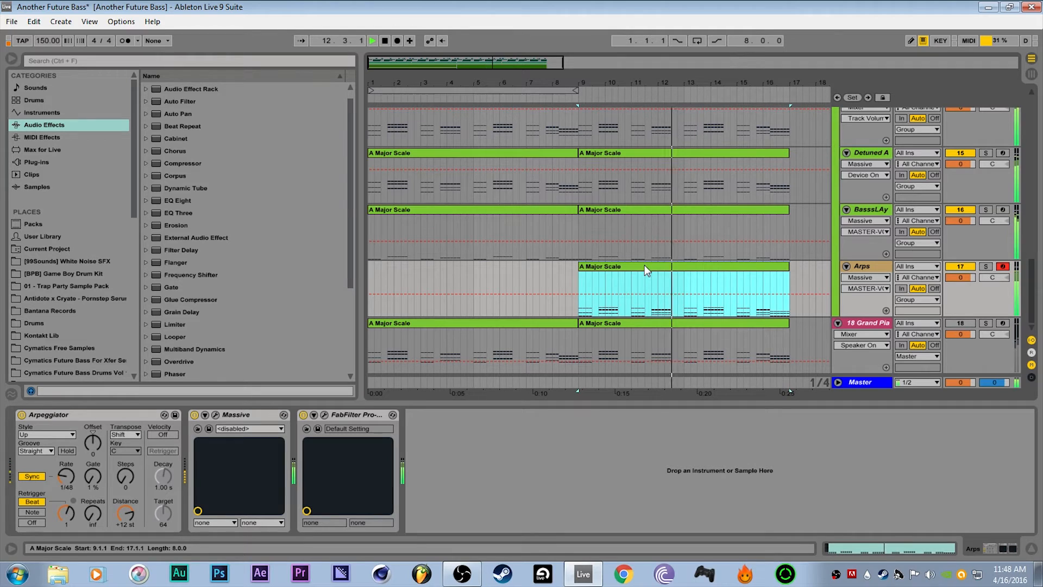
pyautogui.press('space')
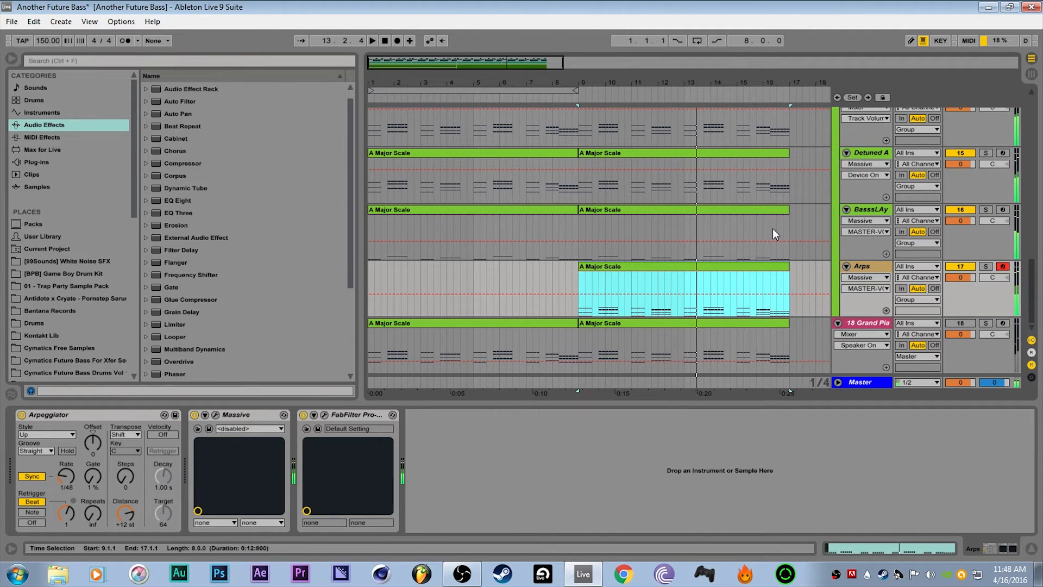
# - Solo the Arps track again, play its clip and select its Arpeggiator for review
pyautogui.click(986, 266)
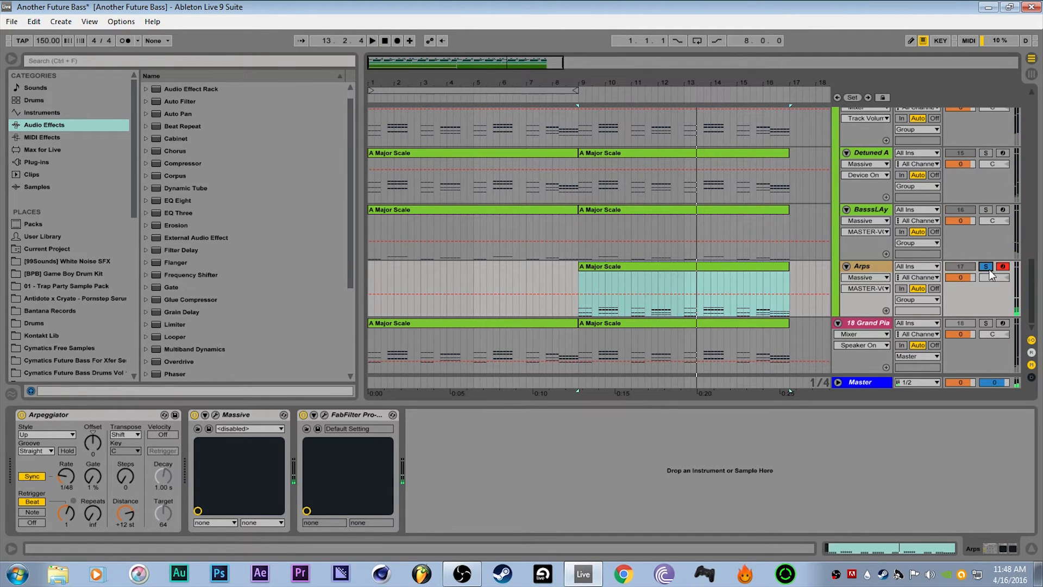
pyautogui.click(685, 266)
pyautogui.press('space')
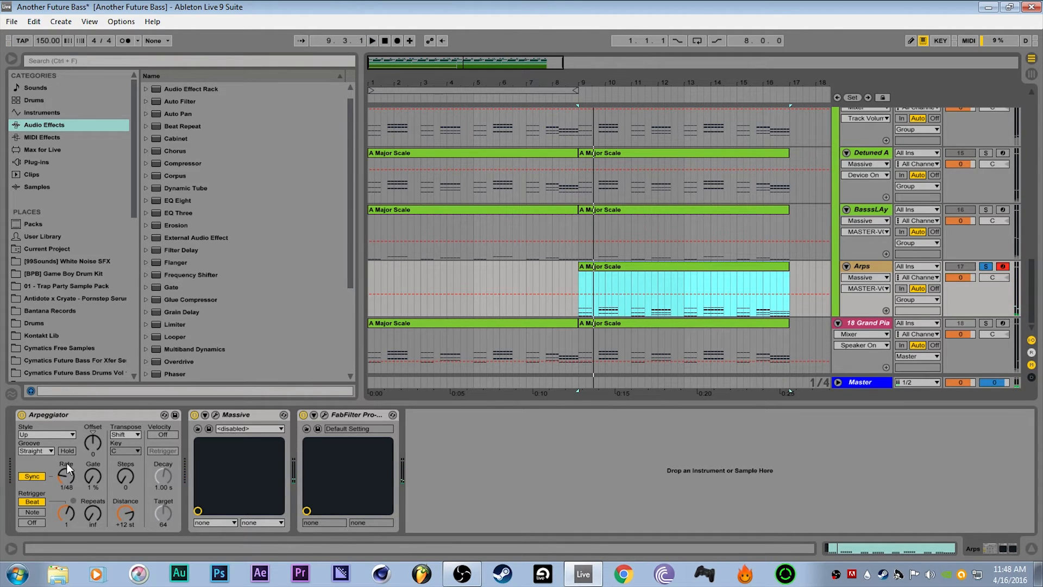
pyautogui.click(67, 413)
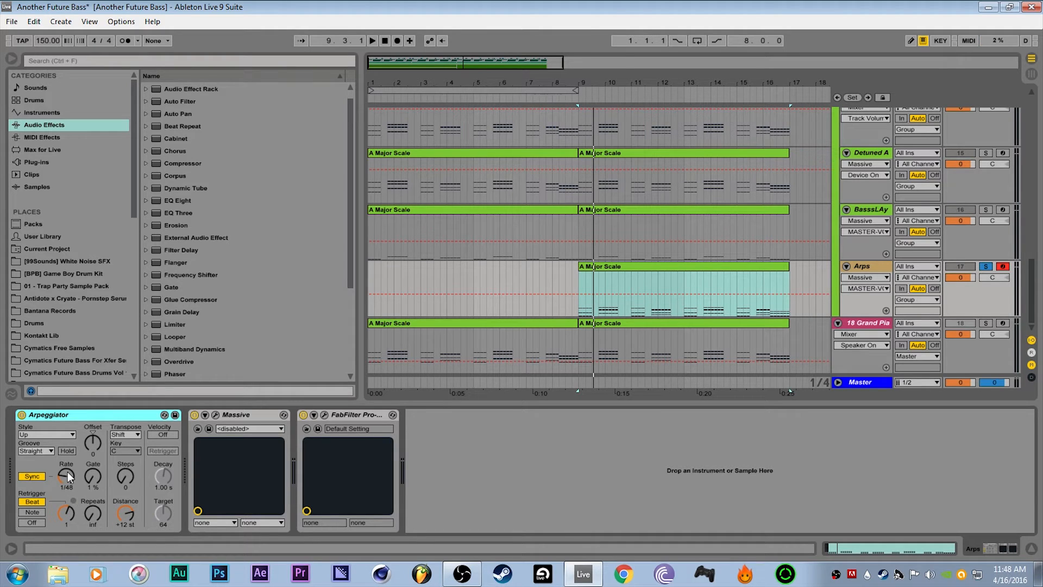
# - Try the Arpeggiator's Gate at 200 % and listen to the soloed Arps clip
pyautogui.moveTo(92, 475); pyautogui.dragTo(95, 474)
pyautogui.press('space')
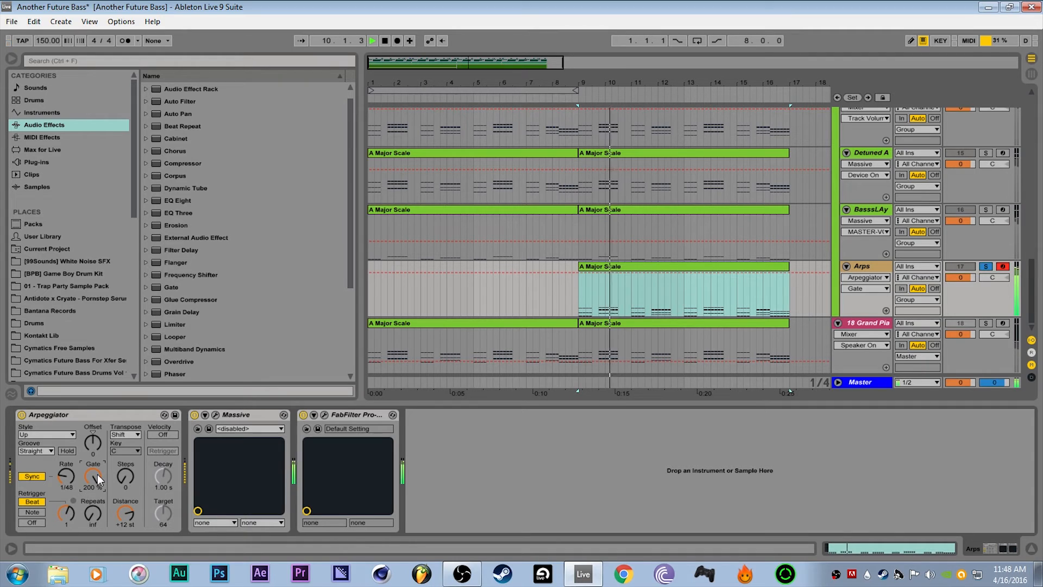
pyautogui.press('space')
# - Set the Arpeggiator's Gate to 67 % and listen to the soloed Arps clip
pyautogui.moveTo(97, 474); pyautogui.dragTo(97, 502)
pyautogui.press('space')
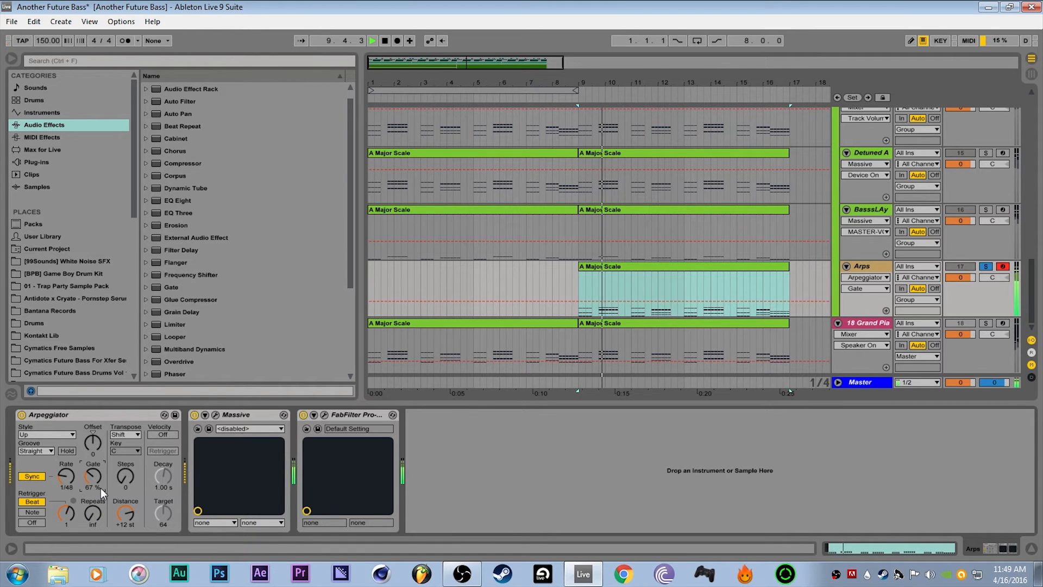
pyautogui.press('space')
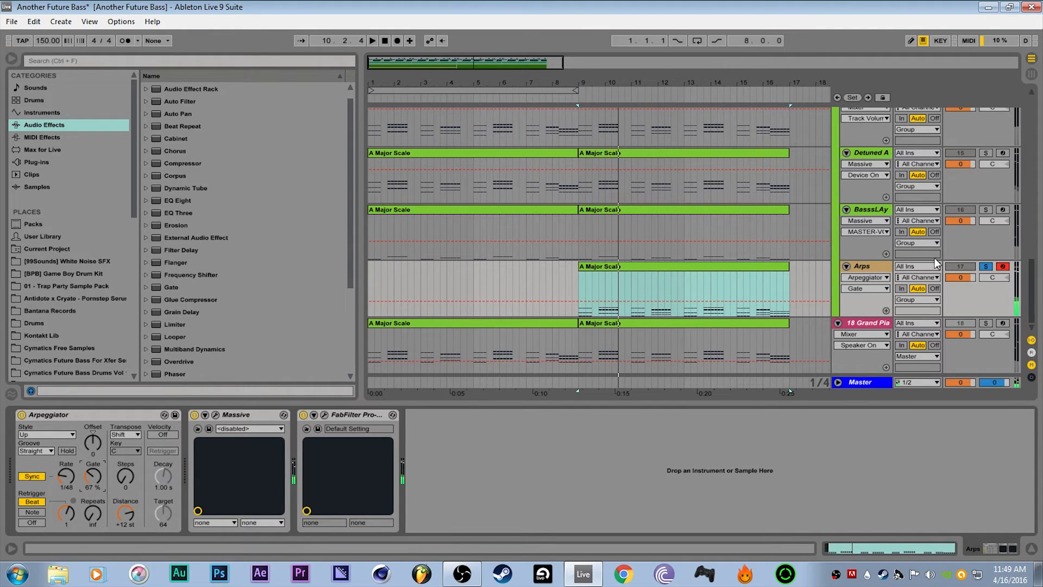
# - Unsolo the Arps track and listen to the adjusted arpeggio in the full drop mix
pyautogui.click(986, 268)
pyautogui.press('space')
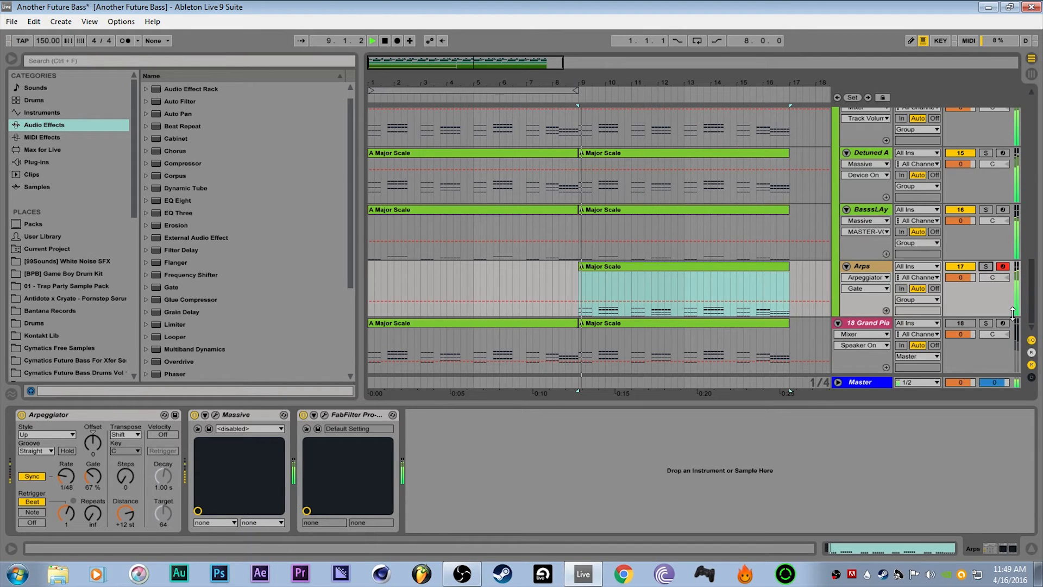
pyautogui.press('space')
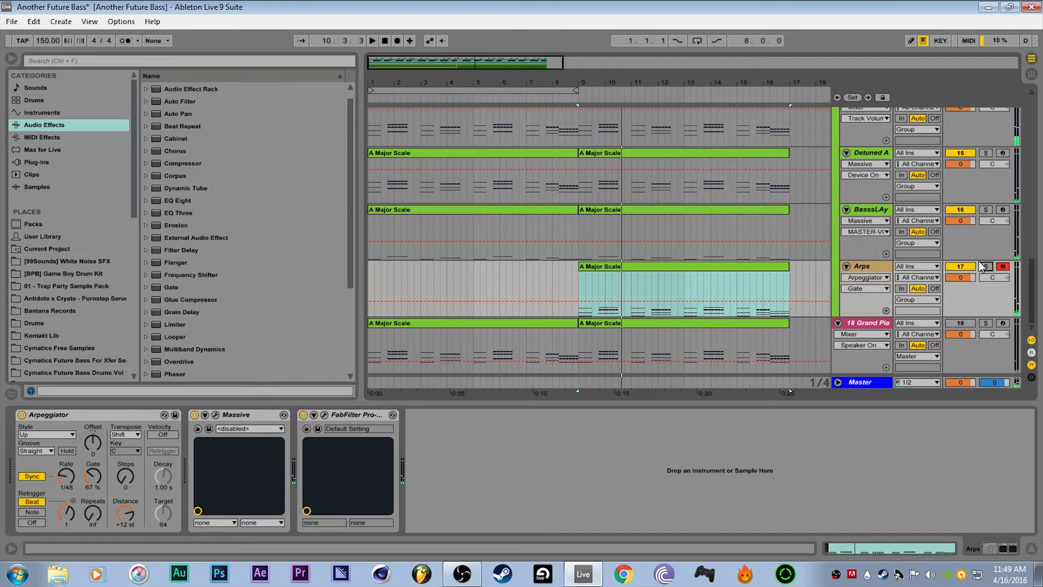
# - Solo the Arps track, open its Massive patch and adjust the attack of envelope 4 during playback
pyautogui.click(987, 266)
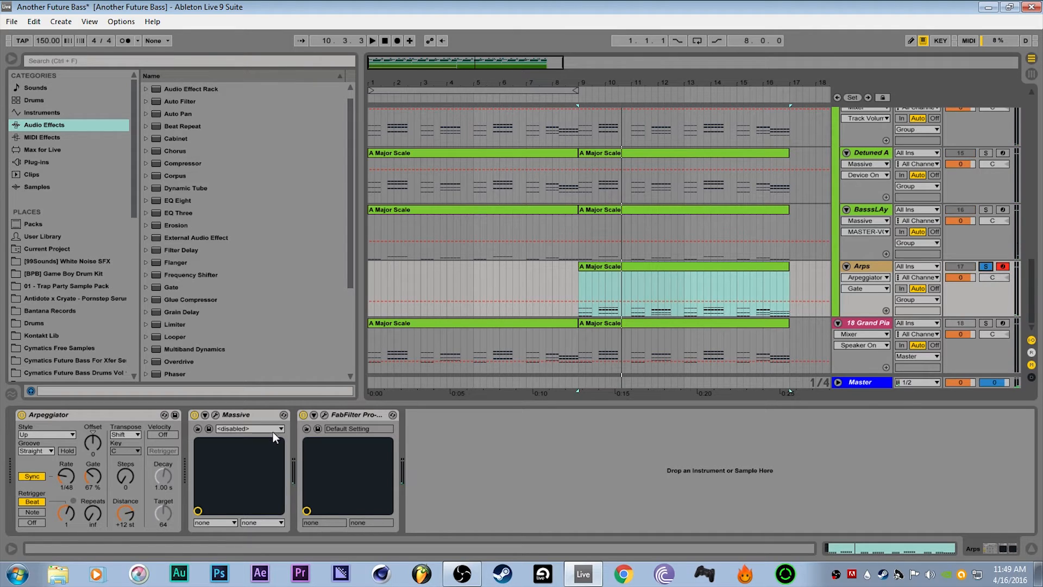
pyautogui.click(218, 416)
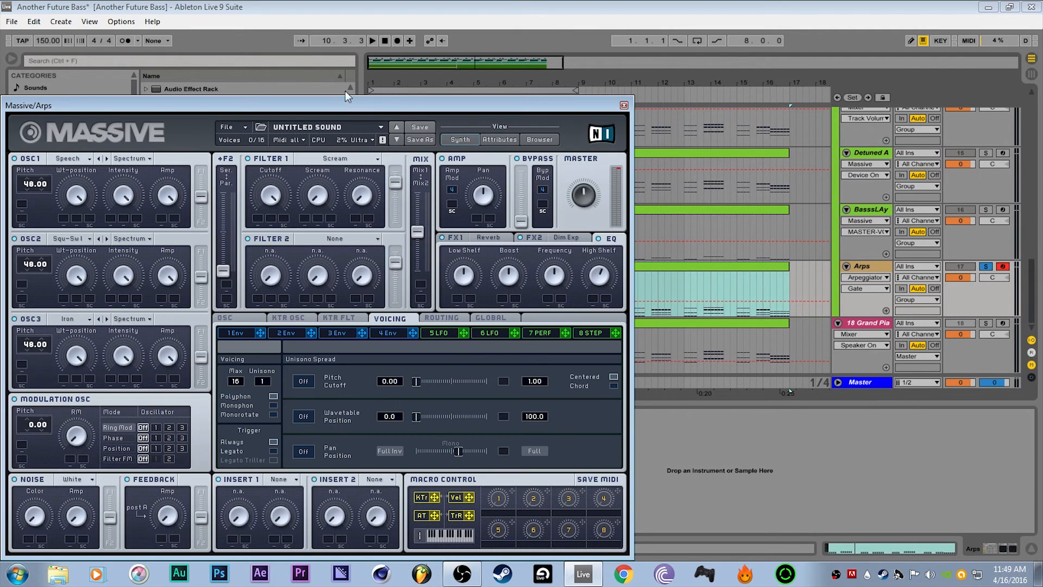
pyautogui.moveTo(347, 105); pyautogui.dragTo(530, 29)
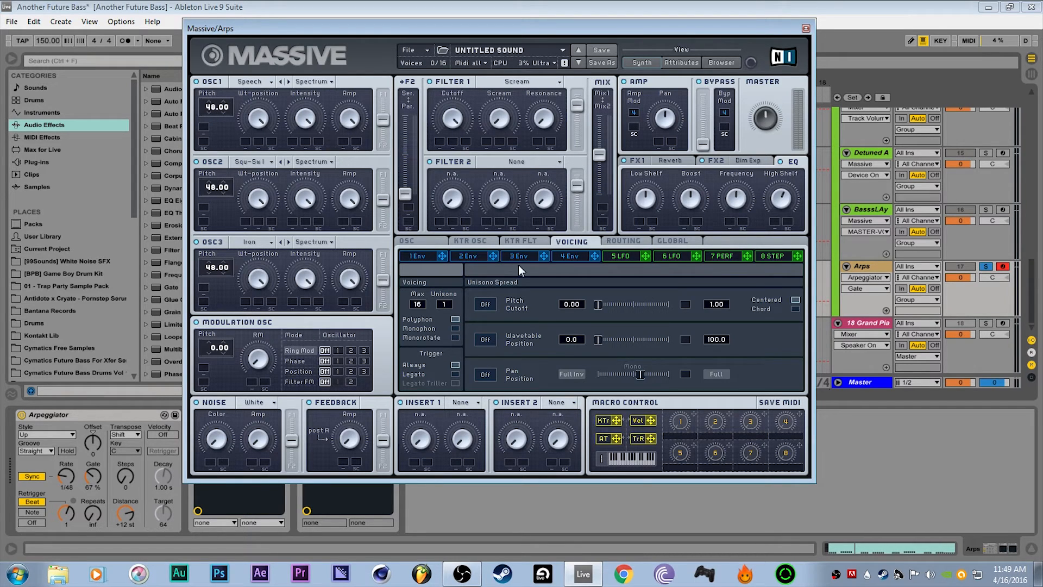
pyautogui.click(570, 255)
pyautogui.moveTo(584, 362); pyautogui.dragTo(497, 478)
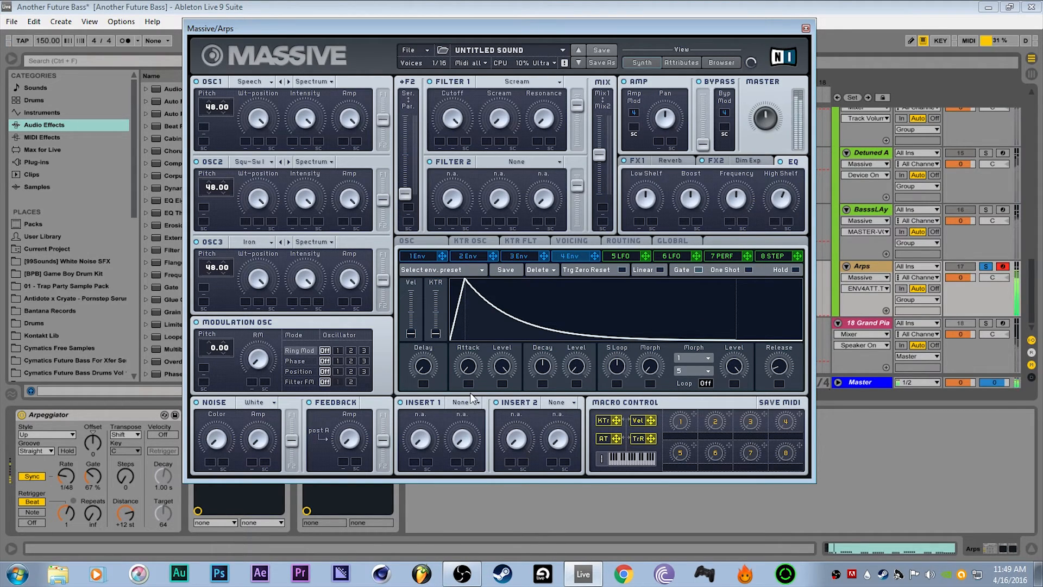
# - Review the Arps patch's effects, with Reverb in FX1 and Dimension Expander in FX2
pyautogui.click(713, 161)
pyautogui.click(674, 165)
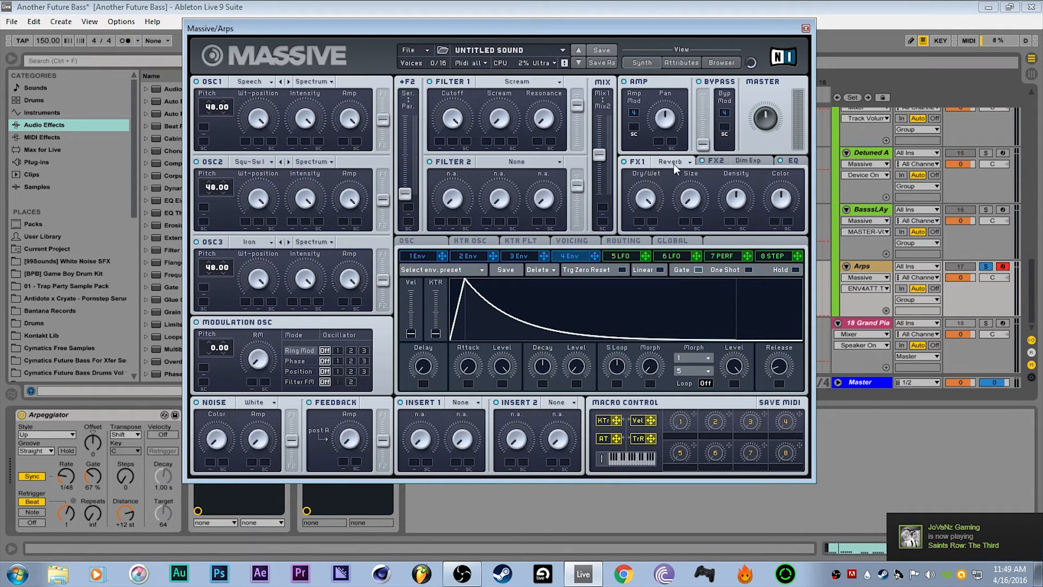
pyautogui.click(712, 162)
pyautogui.click(642, 162)
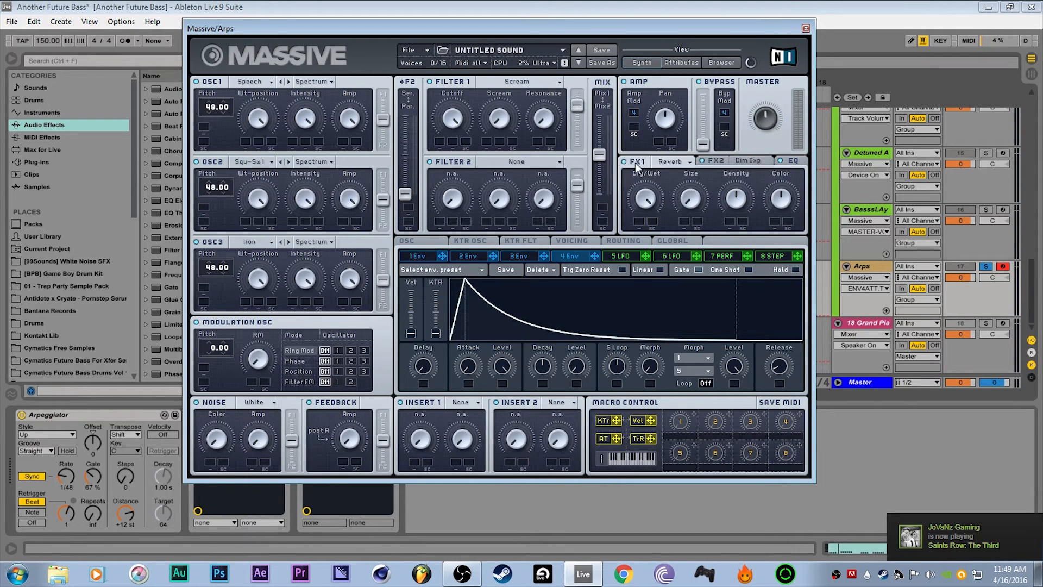
pyautogui.click(674, 160)
pyautogui.click(681, 170)
pyautogui.click(718, 162)
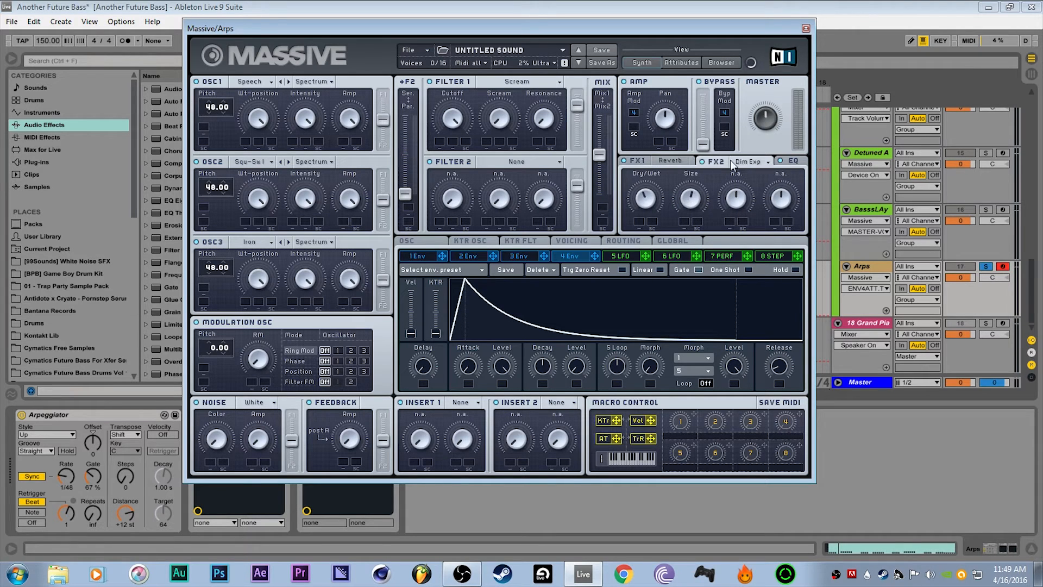
pyautogui.click(748, 162)
pyautogui.click(765, 272)
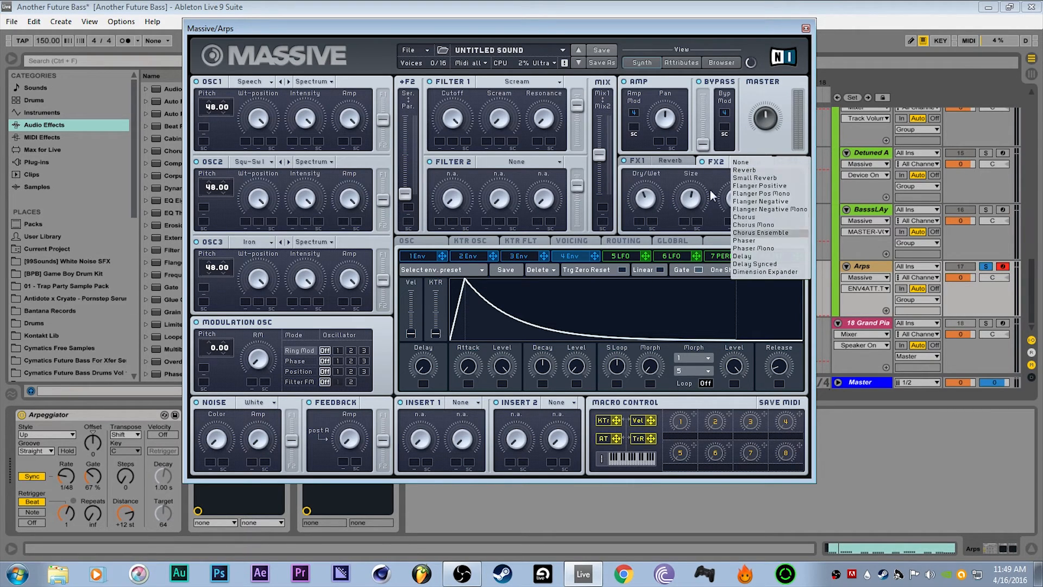
pyautogui.click(641, 159)
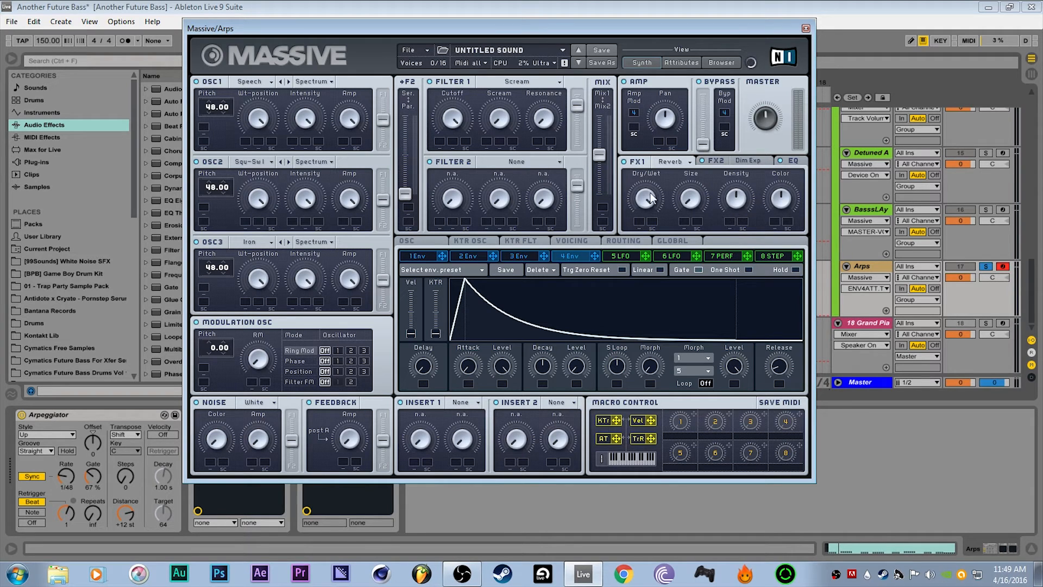
# - Examine the Arps patch's reverb, its Scream filter and the wavetables of its three oscillators: Gentle Speech, Square-Saw I and Iron
pyautogui.moveTo(684, 200); pyautogui.dragTo(690, 236)
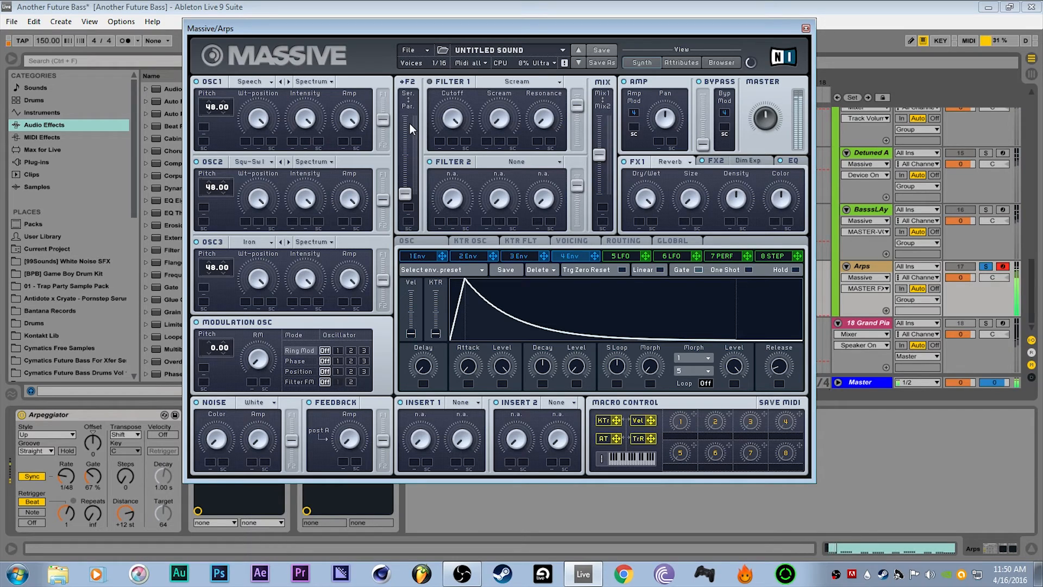
pyautogui.click(430, 82)
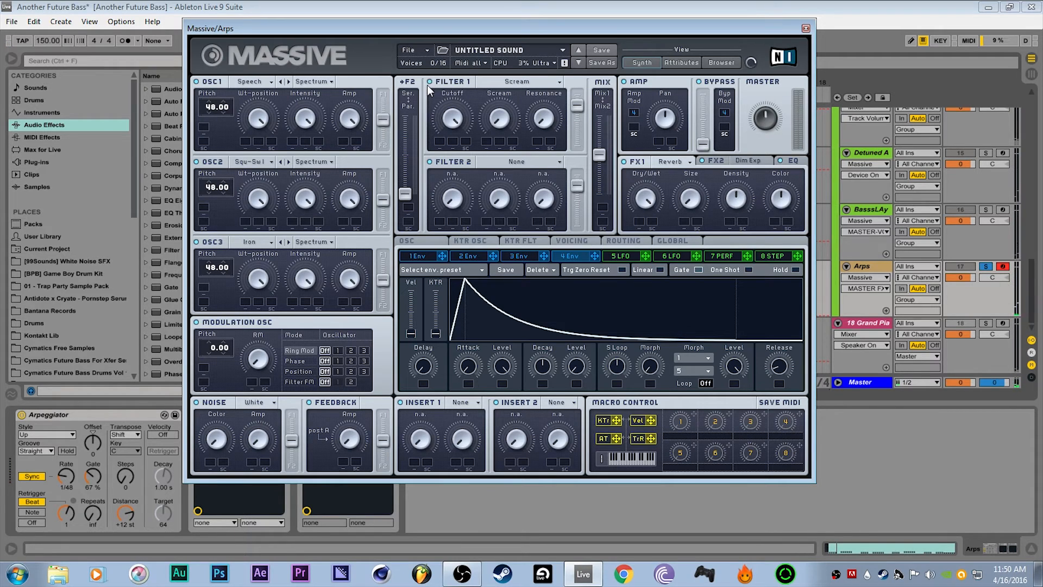
pyautogui.click(263, 81)
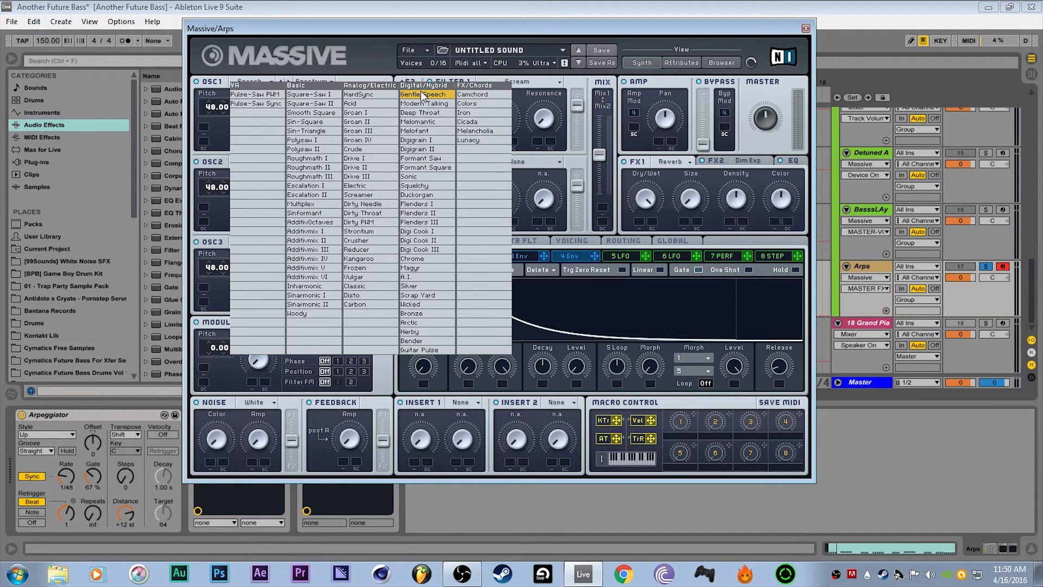
pyautogui.click(321, 87)
pyautogui.click(257, 119)
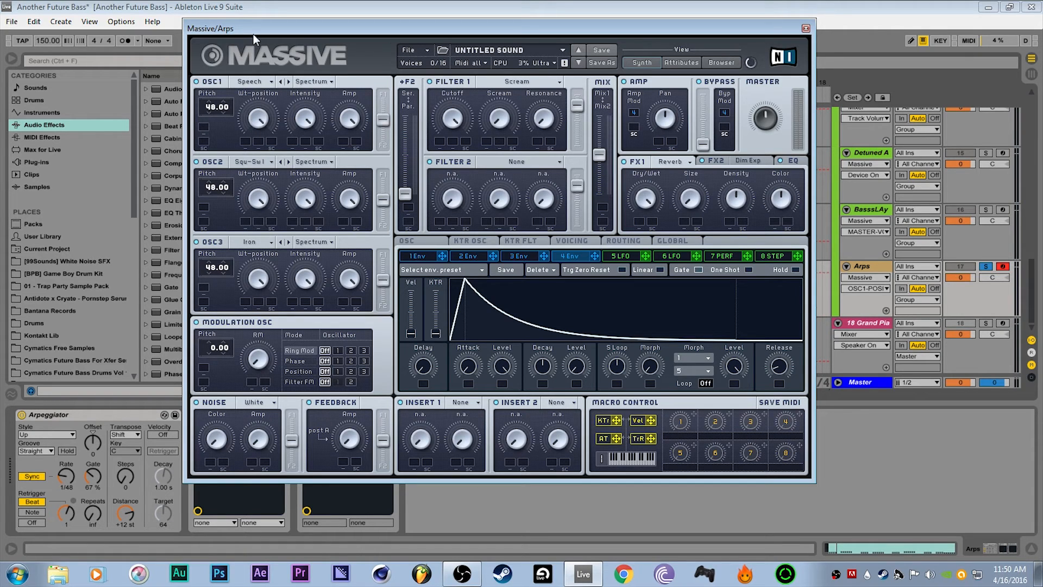
pyautogui.click(255, 163)
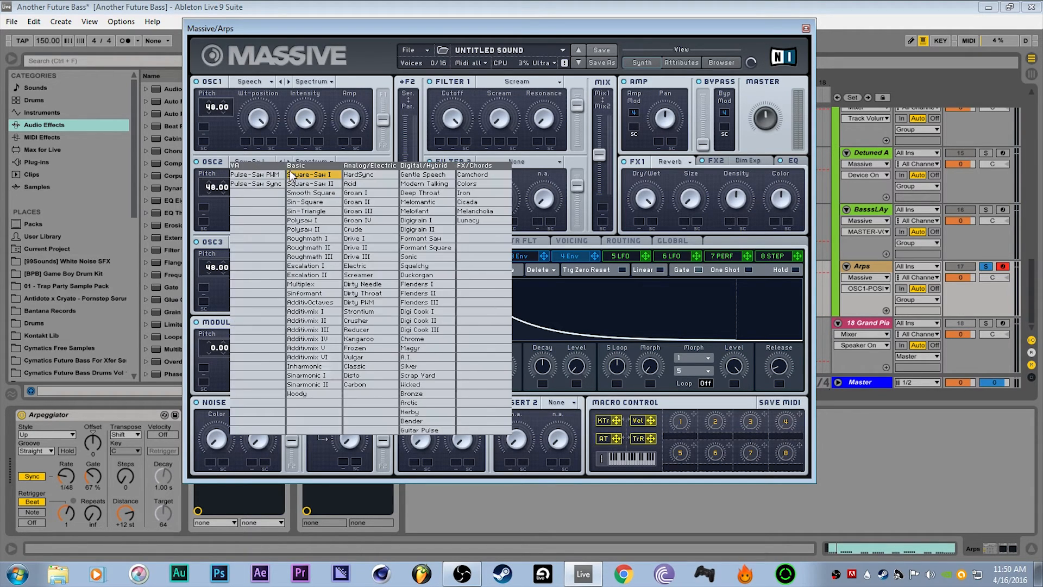
pyautogui.click(296, 177)
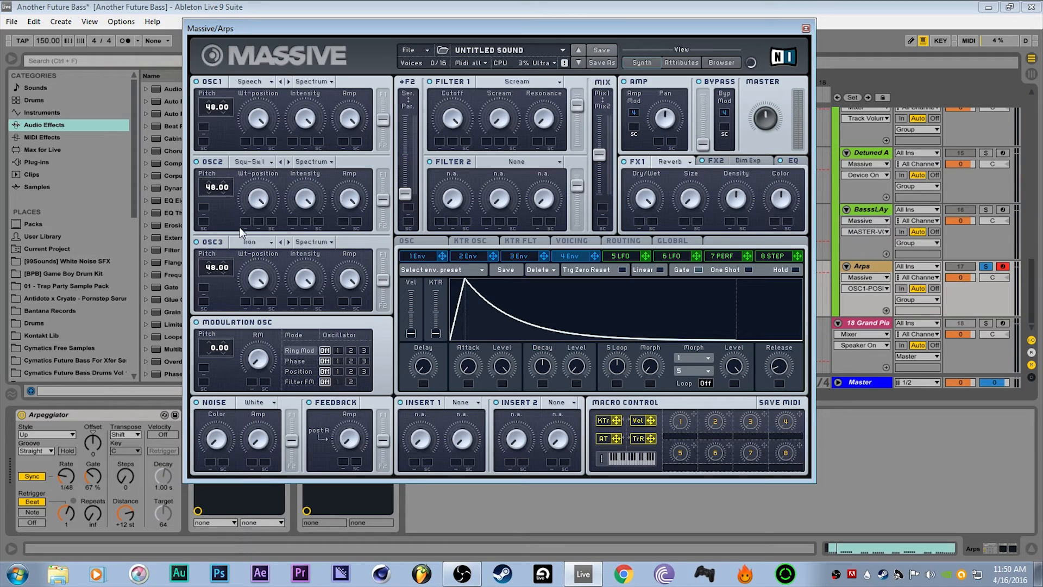
pyautogui.click(257, 243)
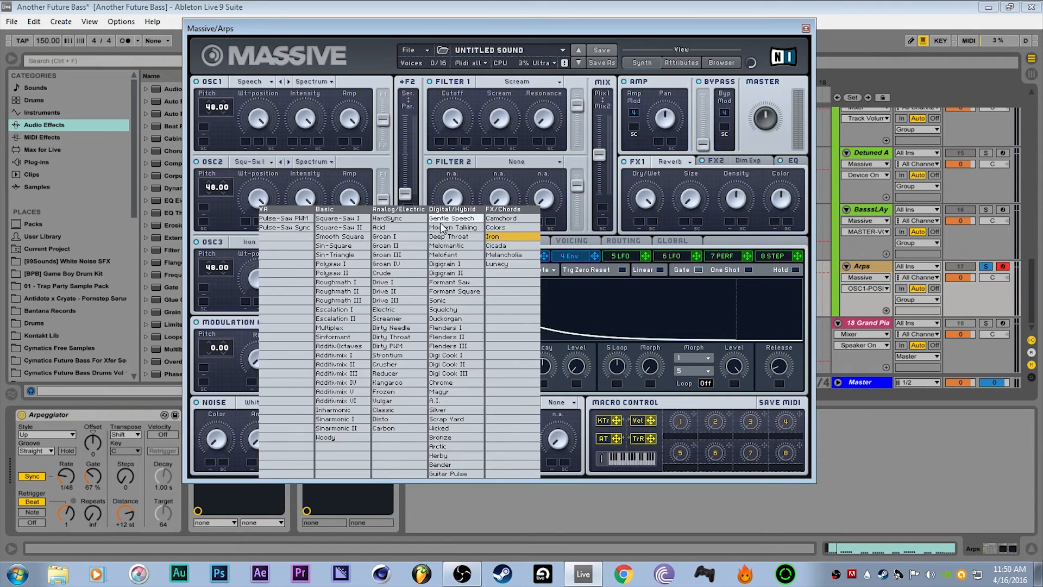
pyautogui.click(505, 242)
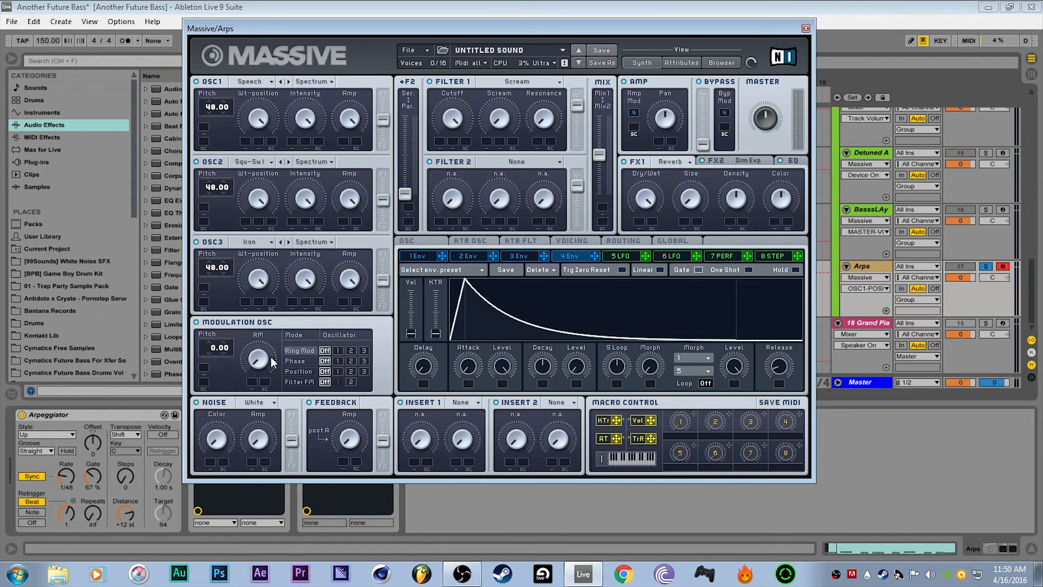
# - Try routing the modulation oscillator's Phase mode to oscillator 1, turn it off and close the Arps synth window
pyautogui.click(337, 361)
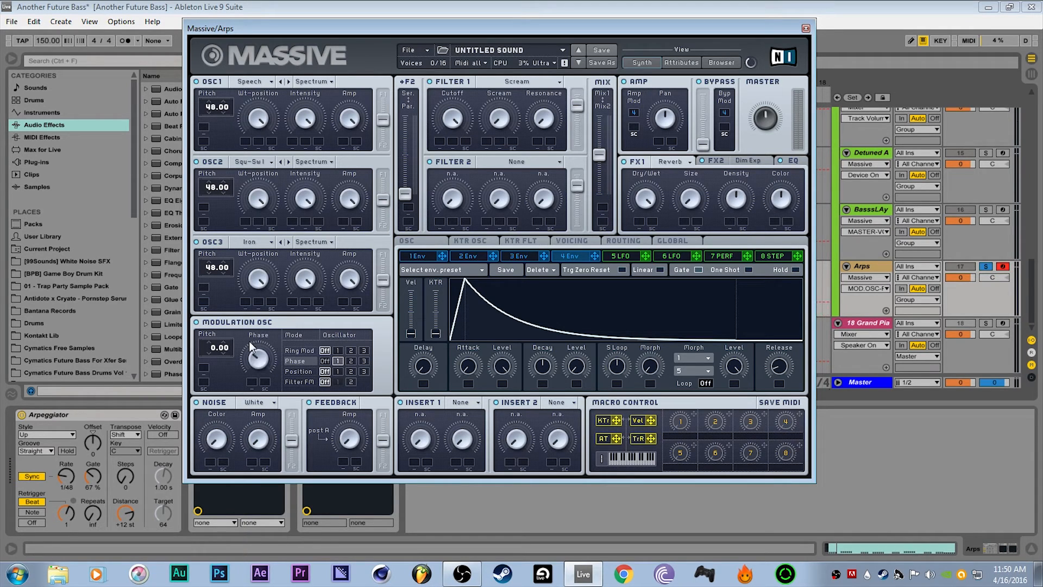
pyautogui.click(326, 361)
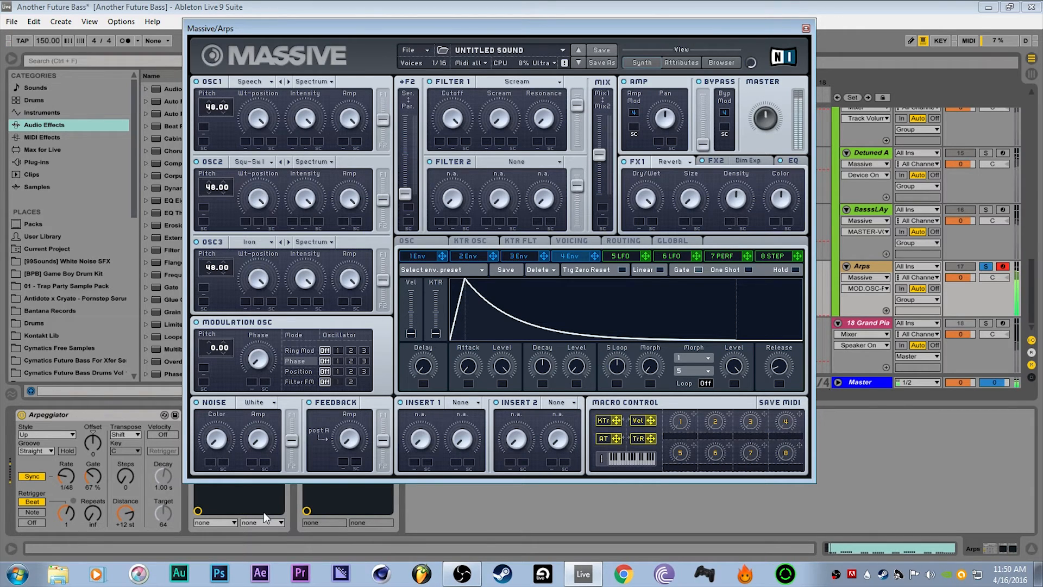
pyautogui.click(806, 28)
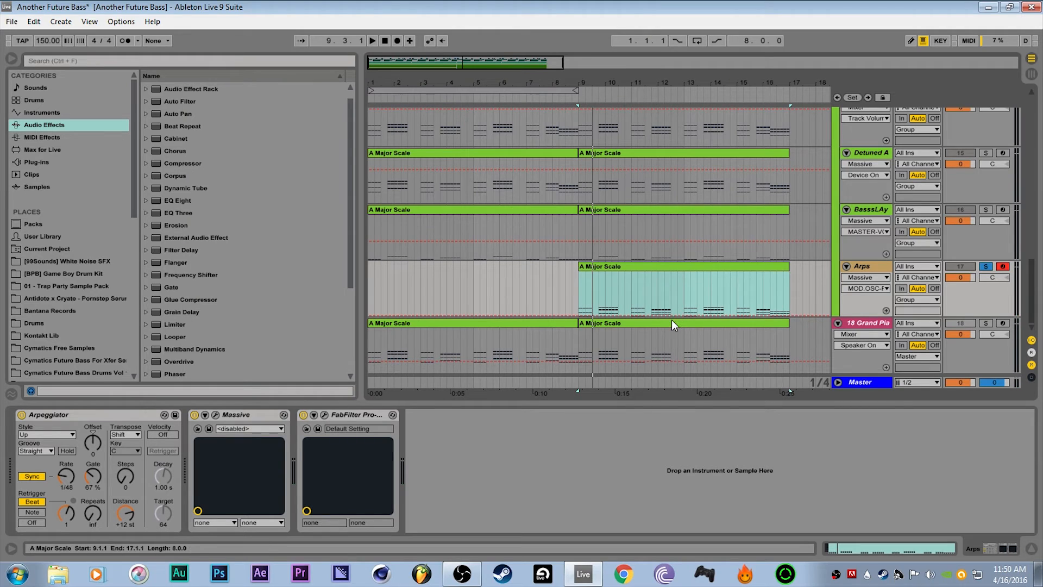
# - Unsolo the Arps track and play the full drop from bar 1, toggling the two chord stab layers for comparison
pyautogui.click(393, 209)
pyautogui.press('space')
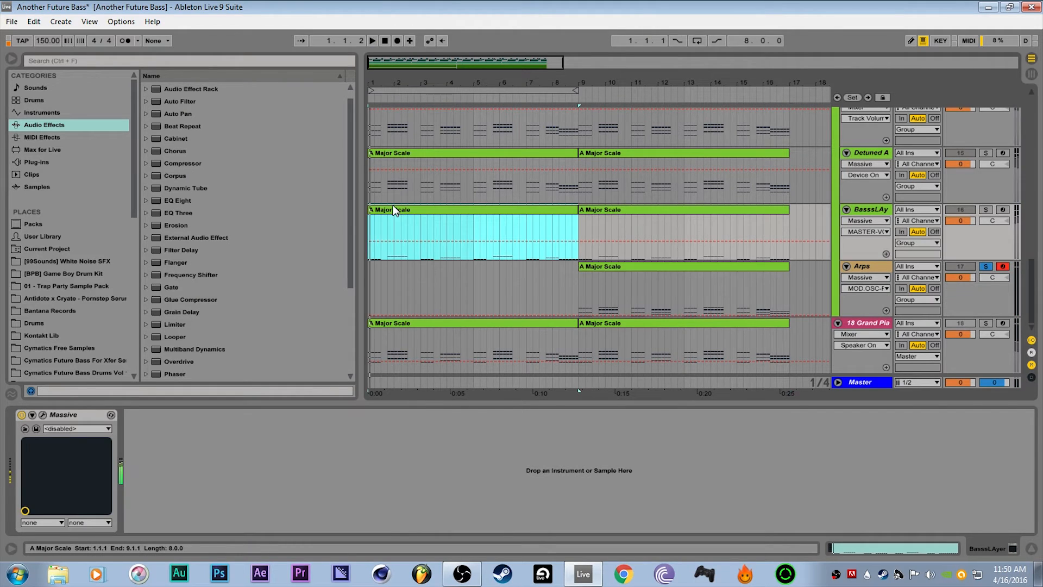
pyautogui.click(986, 268)
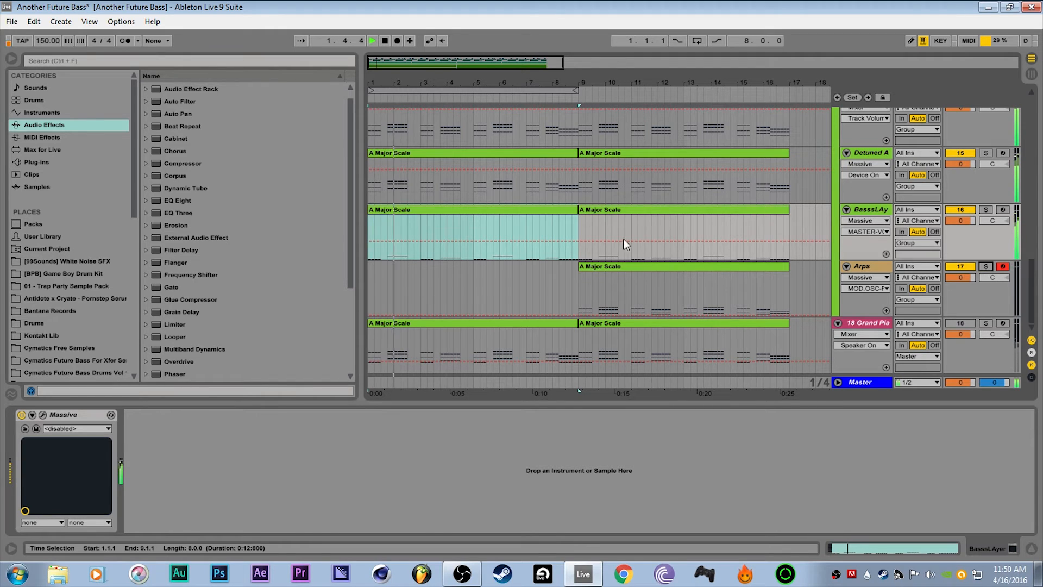
pyautogui.scroll(10, 622, 227)
pyautogui.scroll(6, 621, 227)
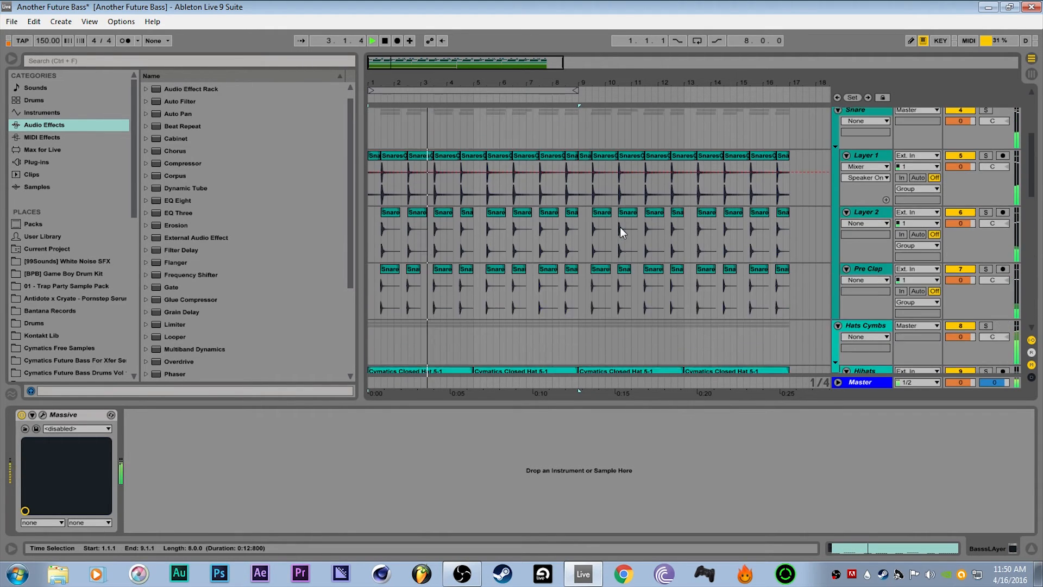
pyautogui.scroll(-8, 625, 243)
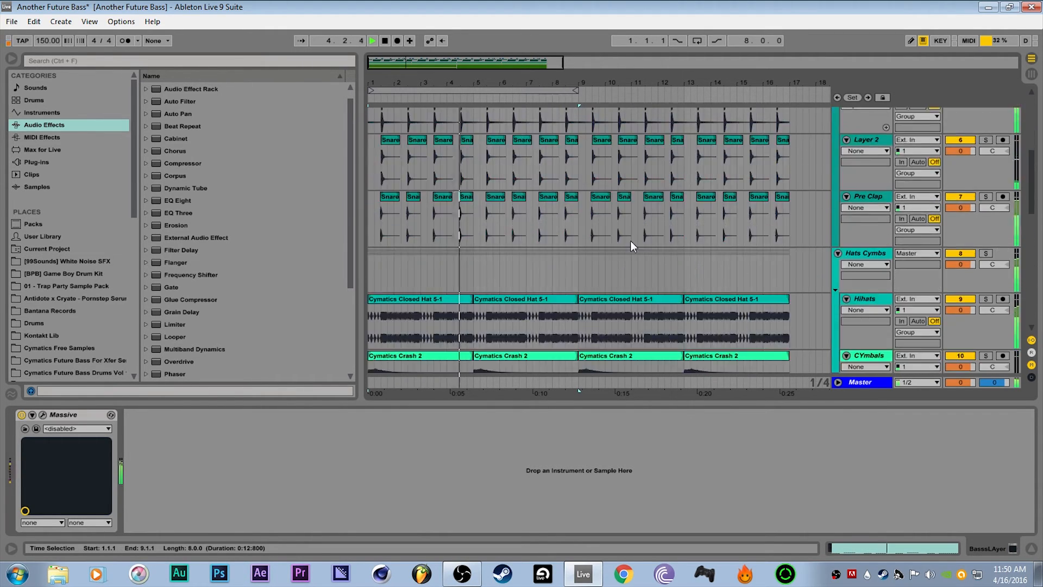
pyautogui.scroll(-5, 630, 240)
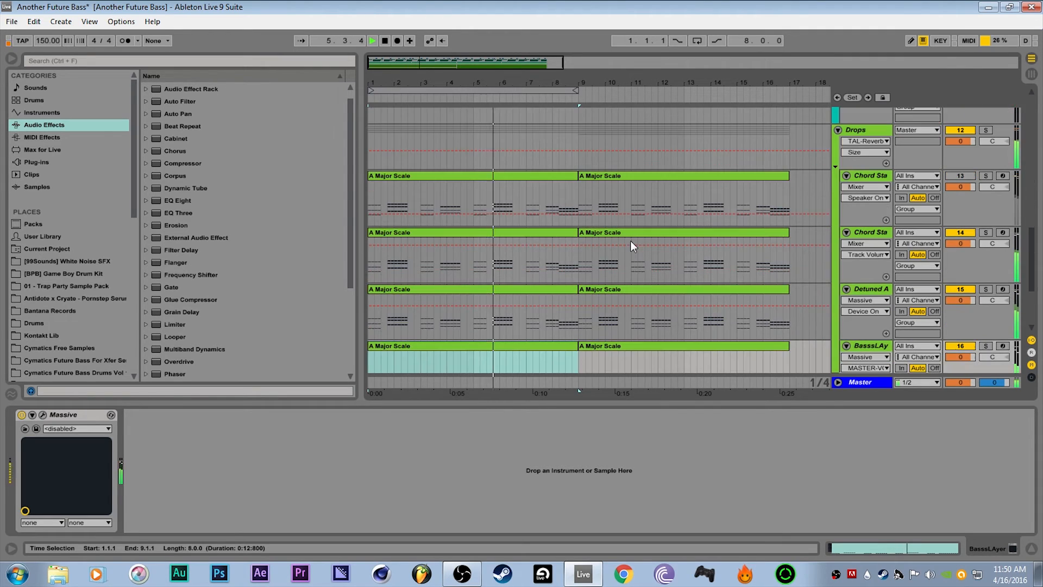
pyautogui.click(961, 151)
pyautogui.click(960, 207)
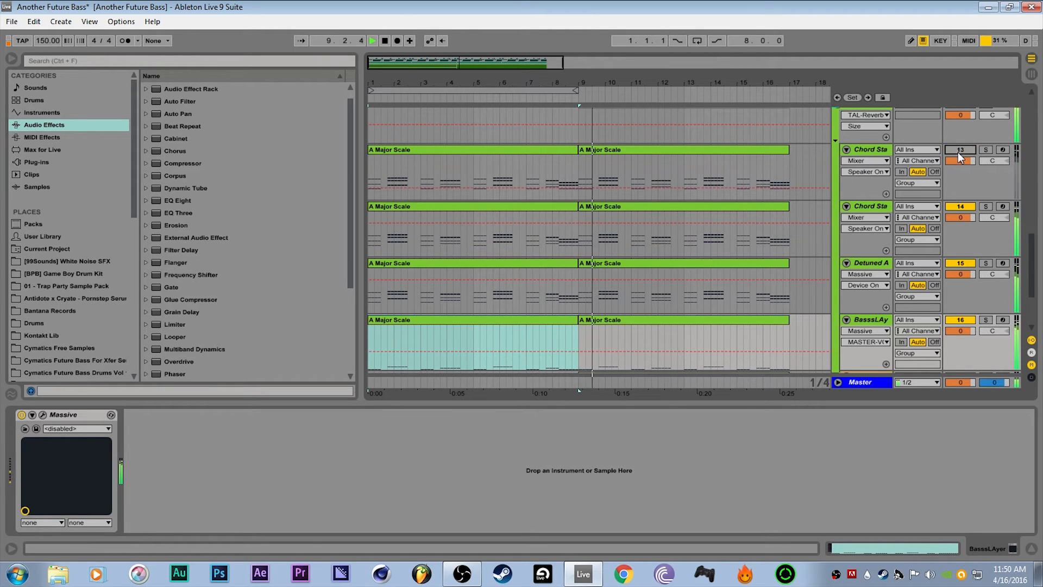
# - Adjust the master volume of the Arps track's Massive patch during playback, close the synth window and stop playback
pyautogui.scroll(-5, 937, 181)
pyautogui.click(864, 266)
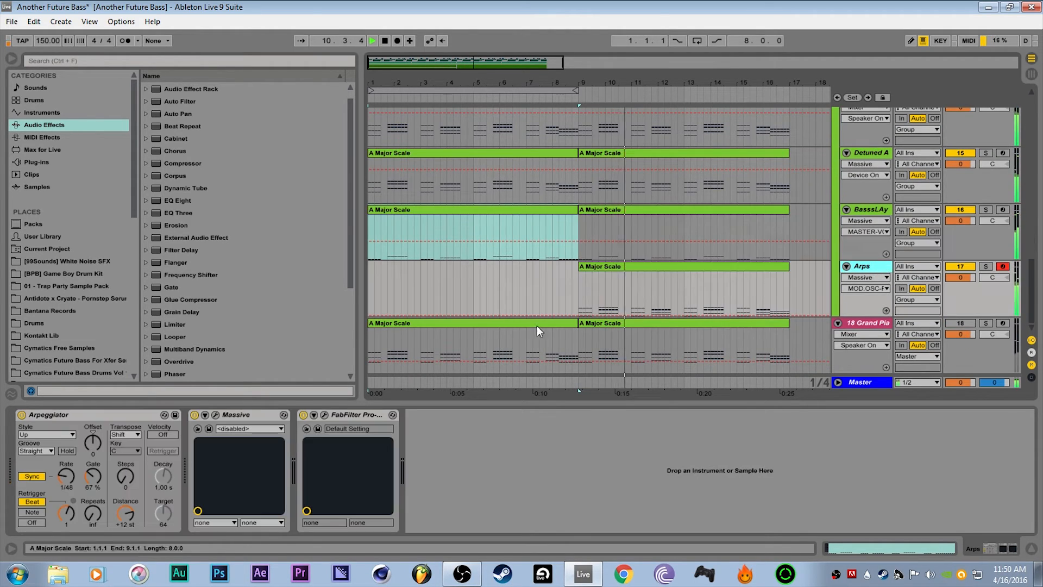
pyautogui.click(217, 414)
pyautogui.moveTo(764, 134); pyautogui.dragTo(771, 138)
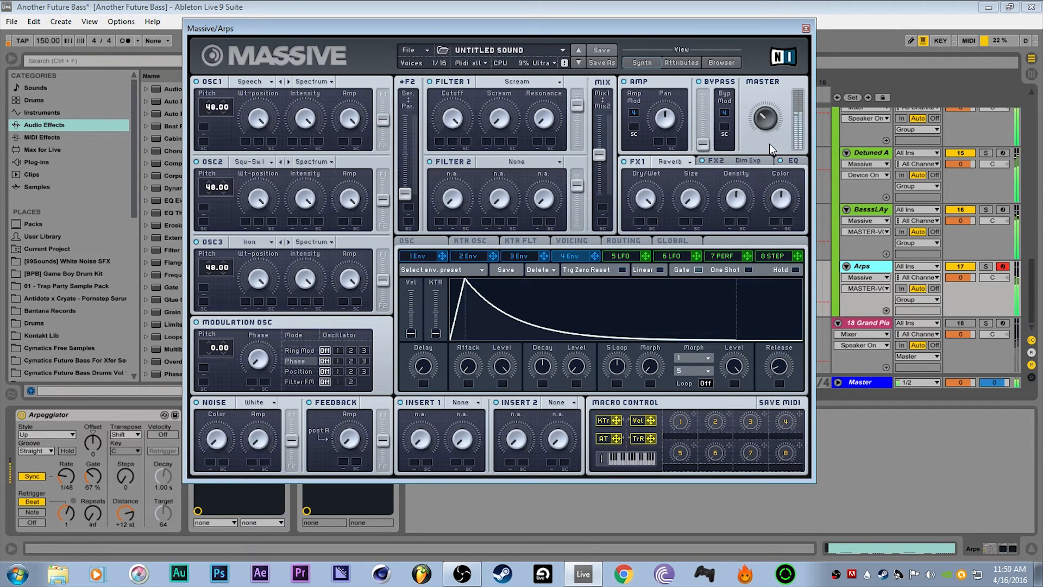
pyautogui.click(805, 28)
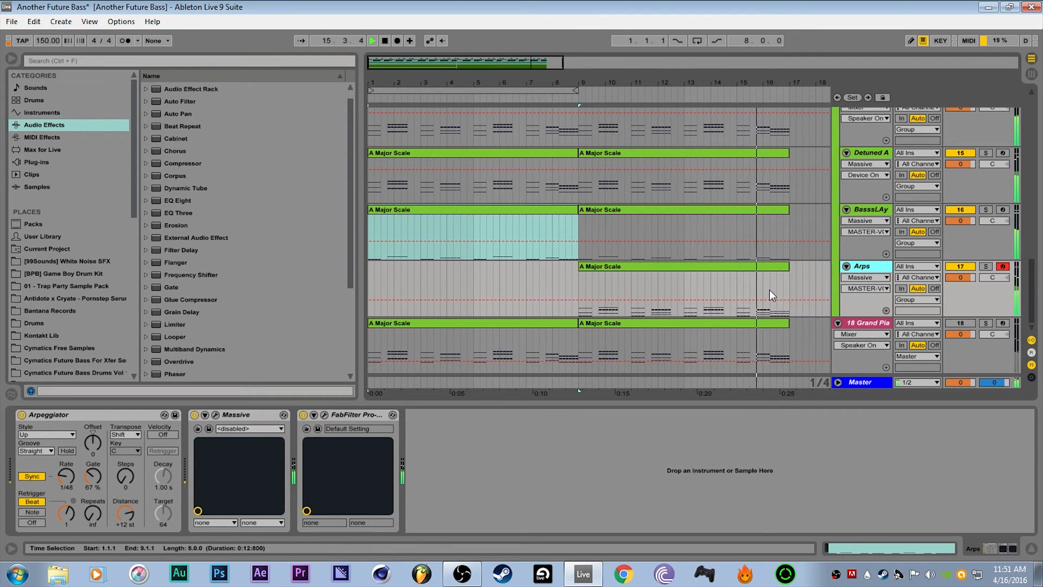
pyautogui.press('space')
# - Activate and solo the Grand Piano track, and listen to its first clip from bar 1
pyautogui.click(508, 327)
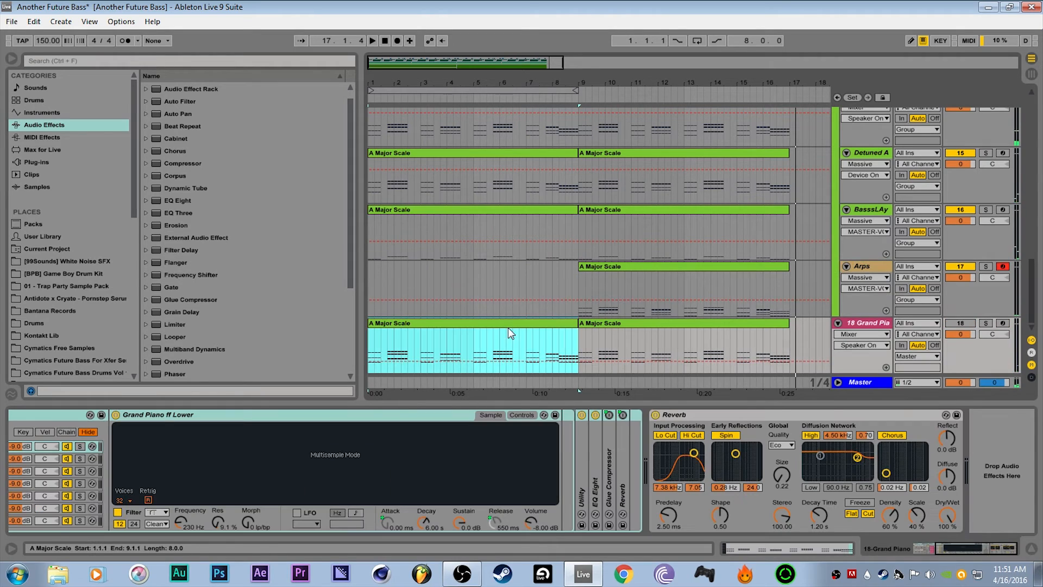
pyautogui.click(957, 332)
pyautogui.press('space')
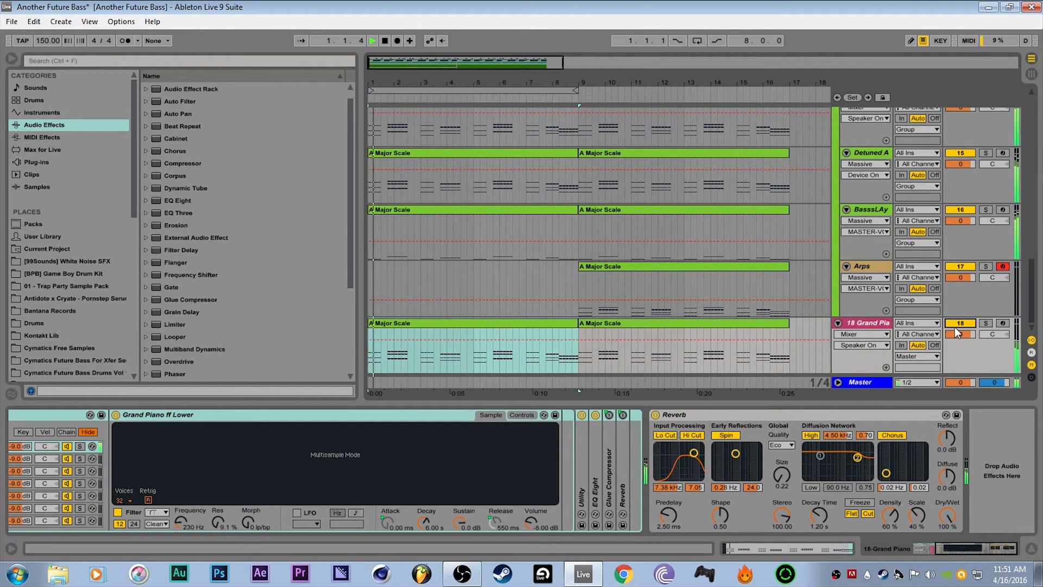
pyautogui.click(986, 323)
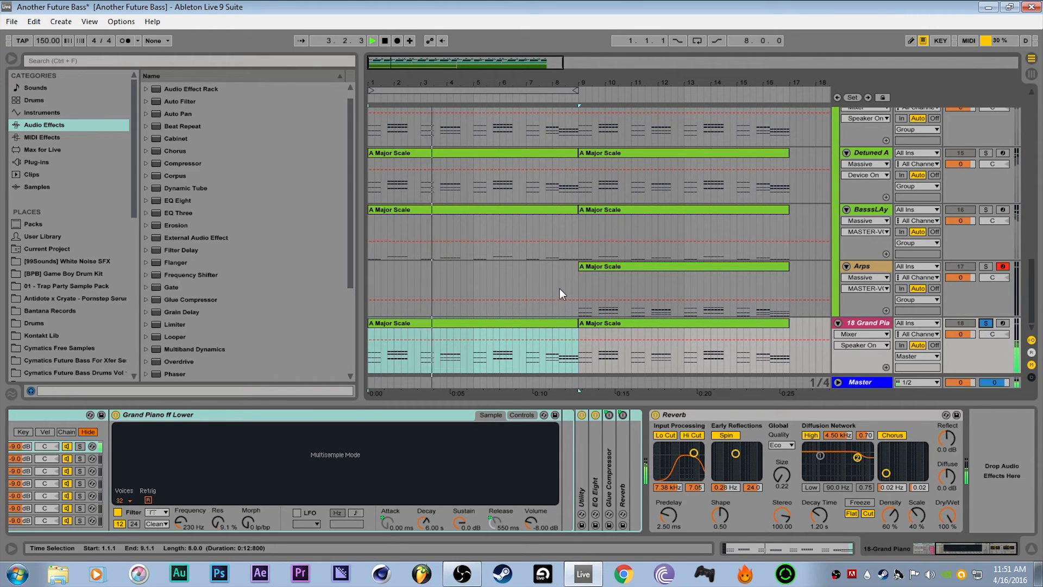
pyautogui.press('space')
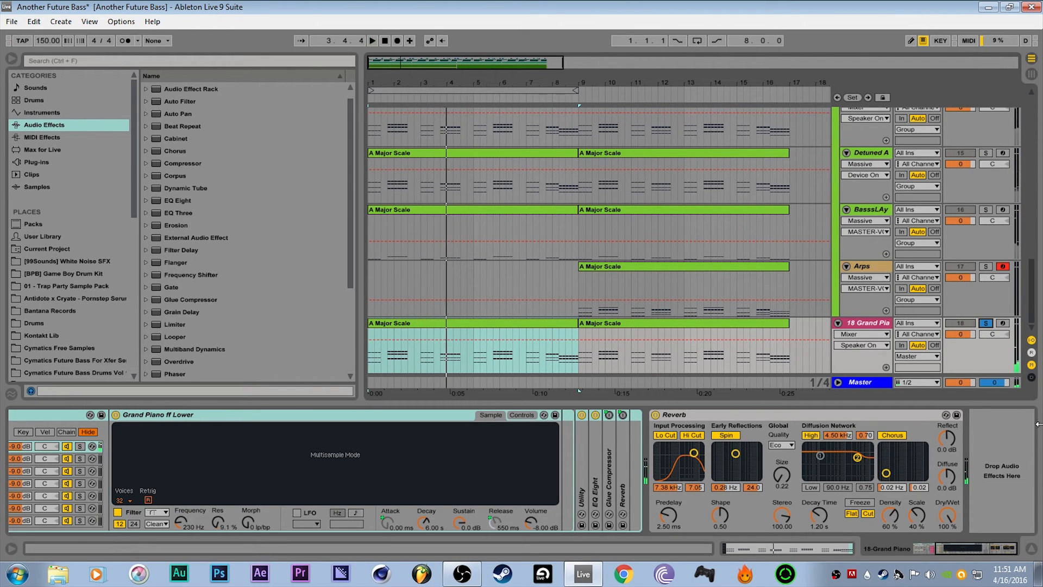
# - Review the Grand Piano track's device chain from the instrument rack to the Reverb, and listen to its soloed clip again
pyautogui.moveTo(972, 549); pyautogui.dragTo(944, 555)
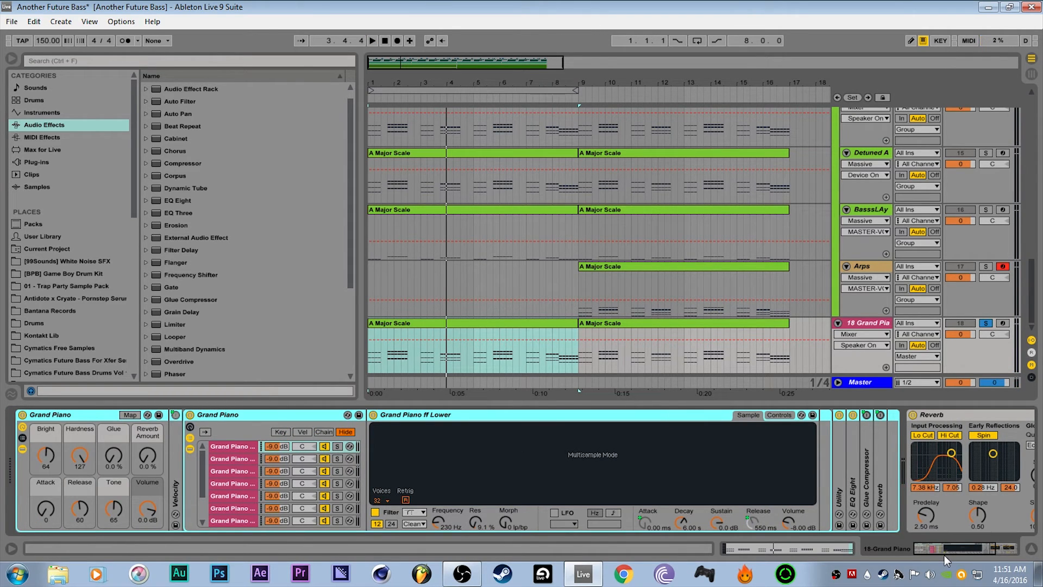
pyautogui.moveTo(956, 543); pyautogui.dragTo(986, 543)
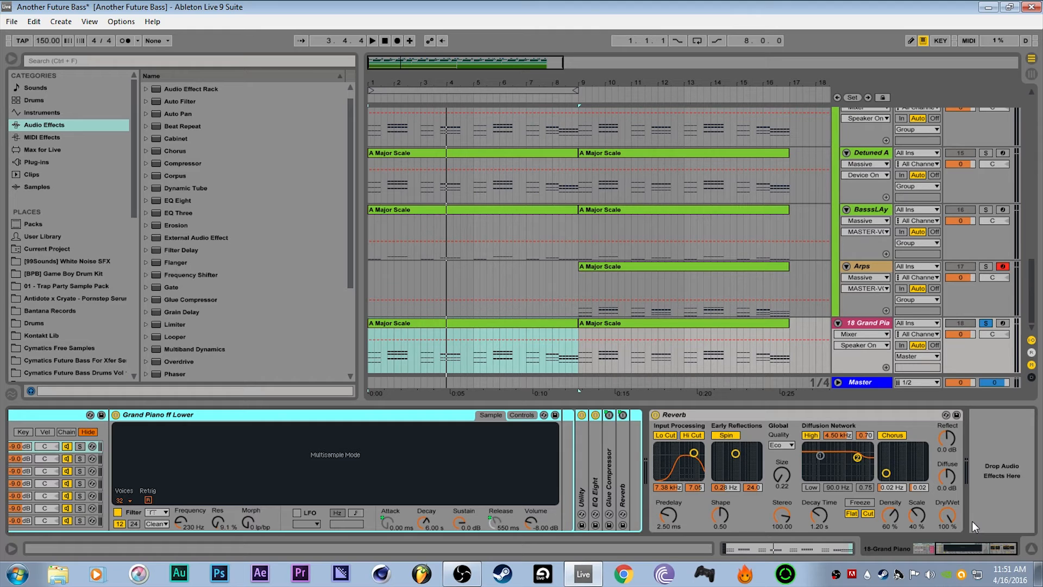
pyautogui.click(877, 328)
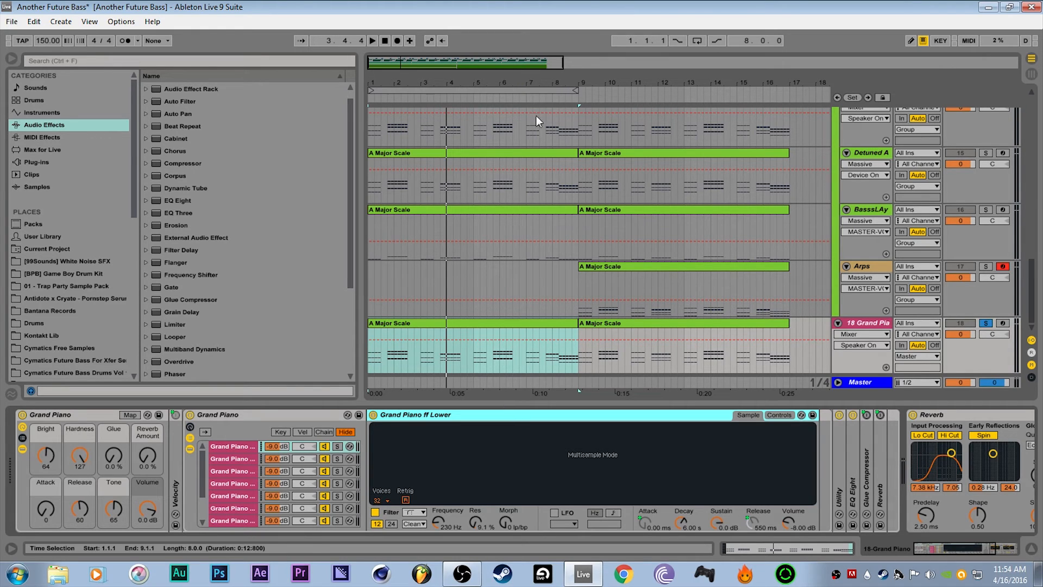
pyautogui.click(465, 324)
pyautogui.press('space')
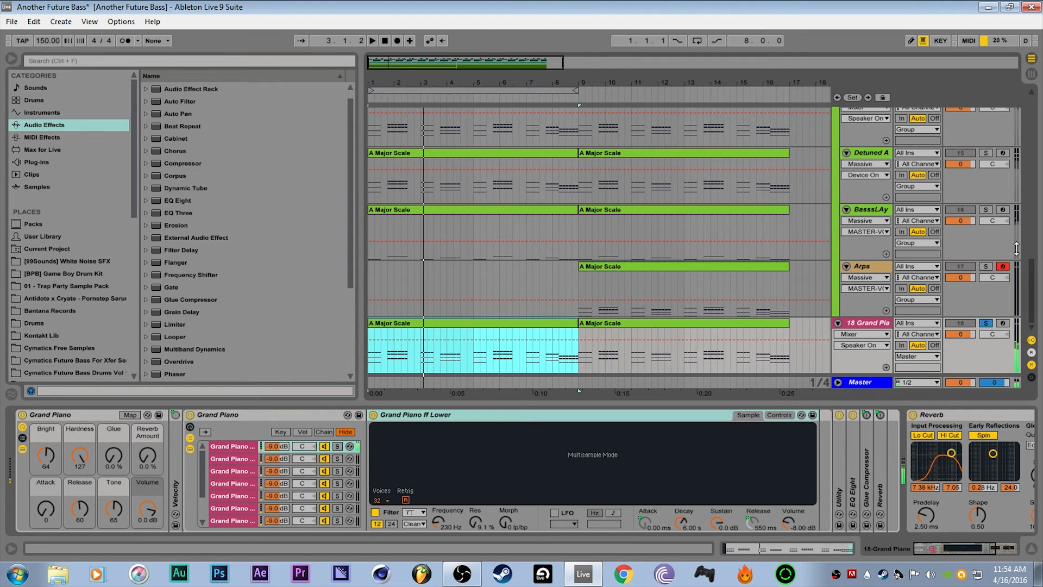
pyautogui.click(986, 323)
pyautogui.press('space')
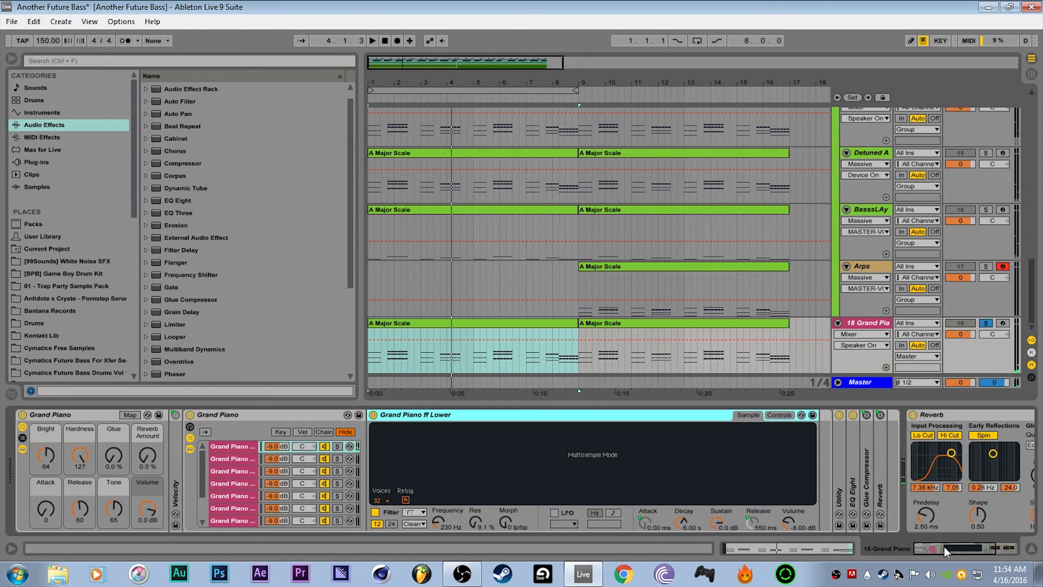
# - Replace the piano track's existing devices with a fresh Grand Piano.adg preset from Simpler's Piano & Keys folder
pyautogui.click(77, 415)
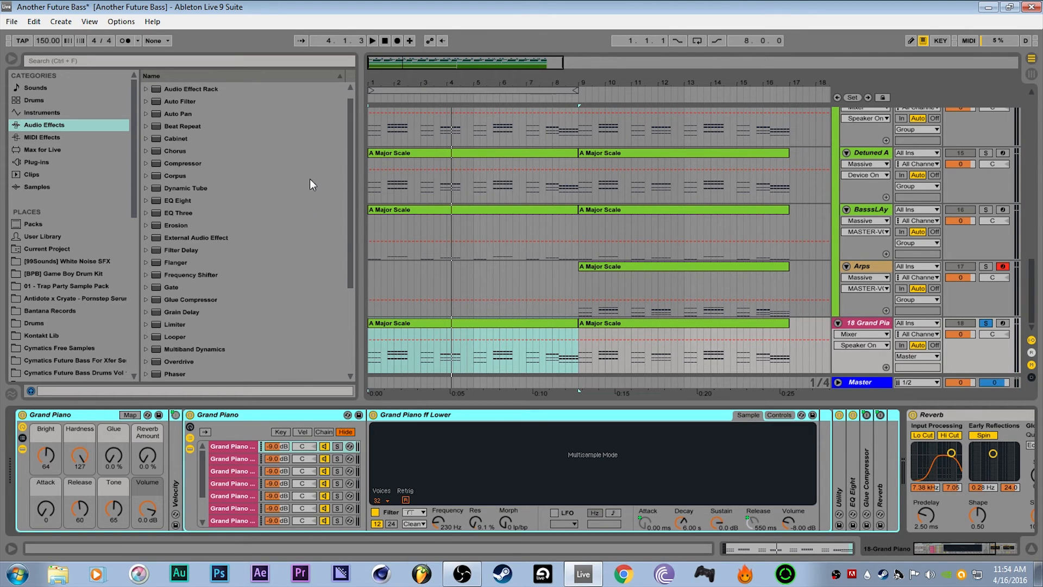
pyautogui.press('Delete')
pyautogui.press('Delete')
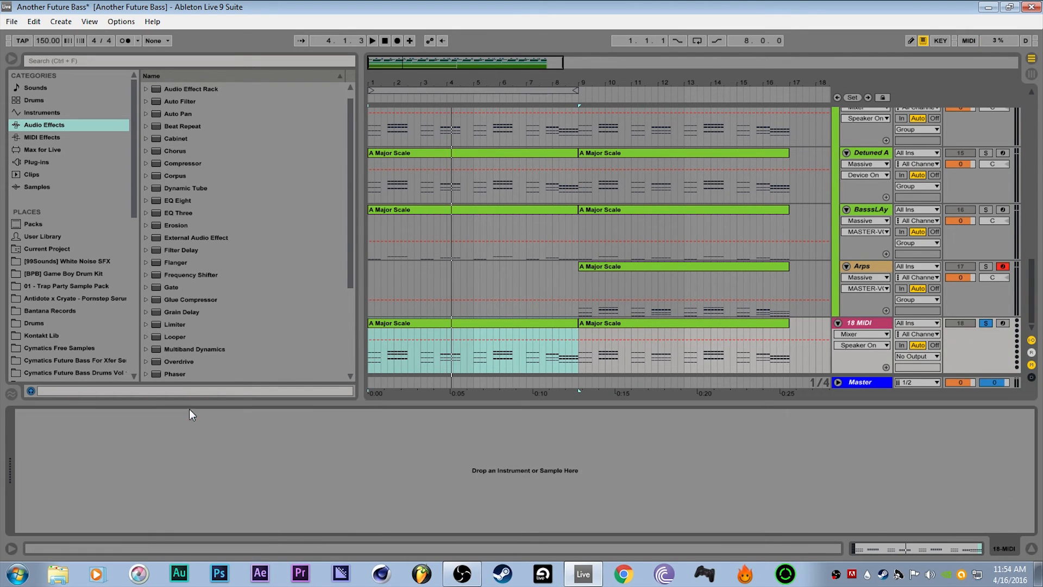
pyautogui.click(82, 116)
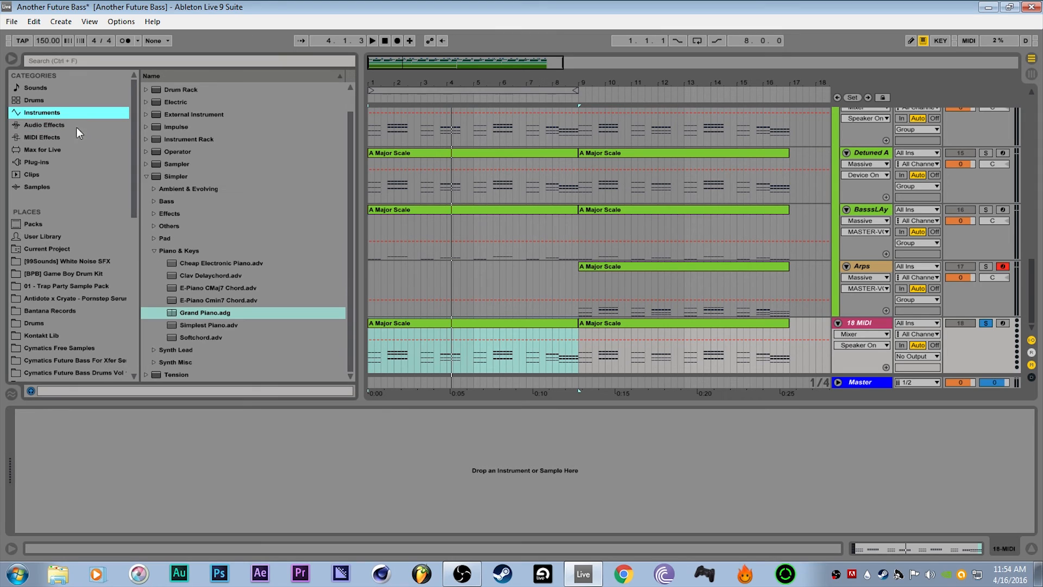
pyautogui.moveTo(201, 313); pyautogui.dragTo(407, 341)
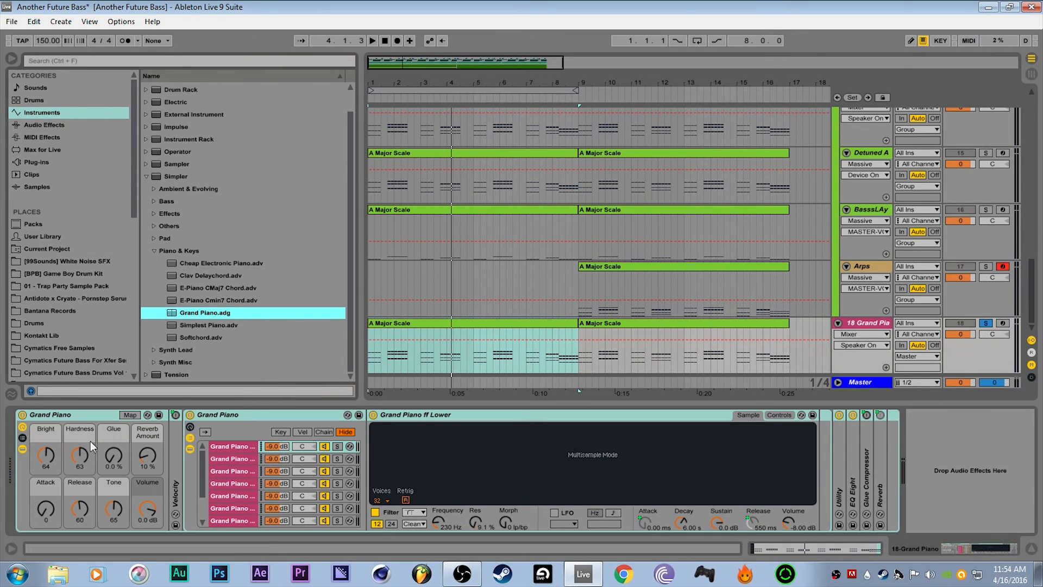
# - Set the Grand Piano rack's Hardness and Bright macros to 127 and play the soloed clip from bar 1
pyautogui.moveTo(88, 455); pyautogui.dragTo(89, 402)
pyautogui.press('space')
pyautogui.press('space')
pyautogui.moveTo(47, 457); pyautogui.dragTo(47, 405)
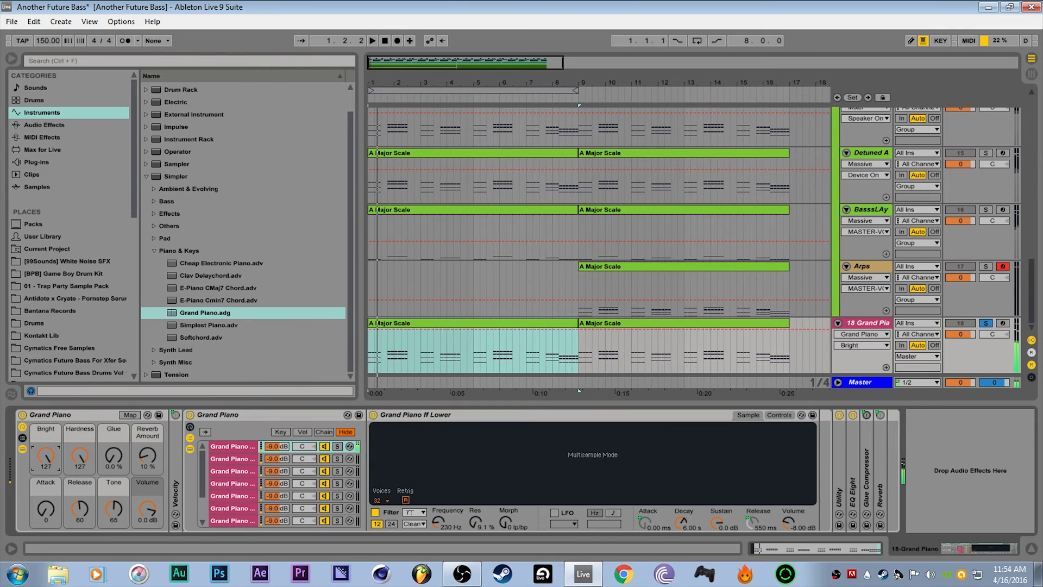
pyautogui.press('space')
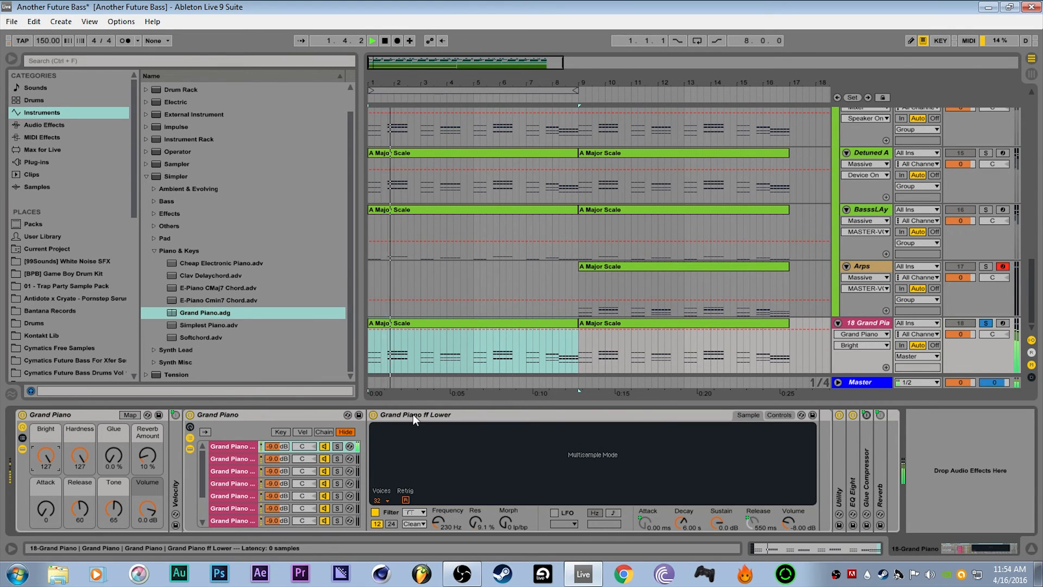
# - Set the Grand Piano rack's Attack macro to 59 and Release macro to 0, auditioning the soloed clip between adjustments
pyautogui.press('space')
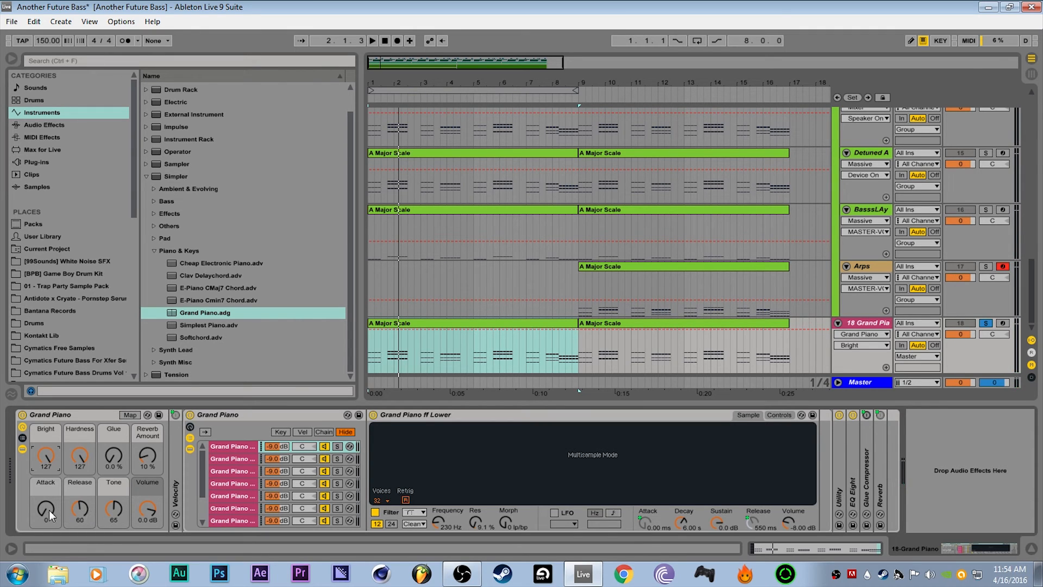
pyautogui.moveTo(47, 512); pyautogui.dragTo(46, 478)
pyautogui.press('space')
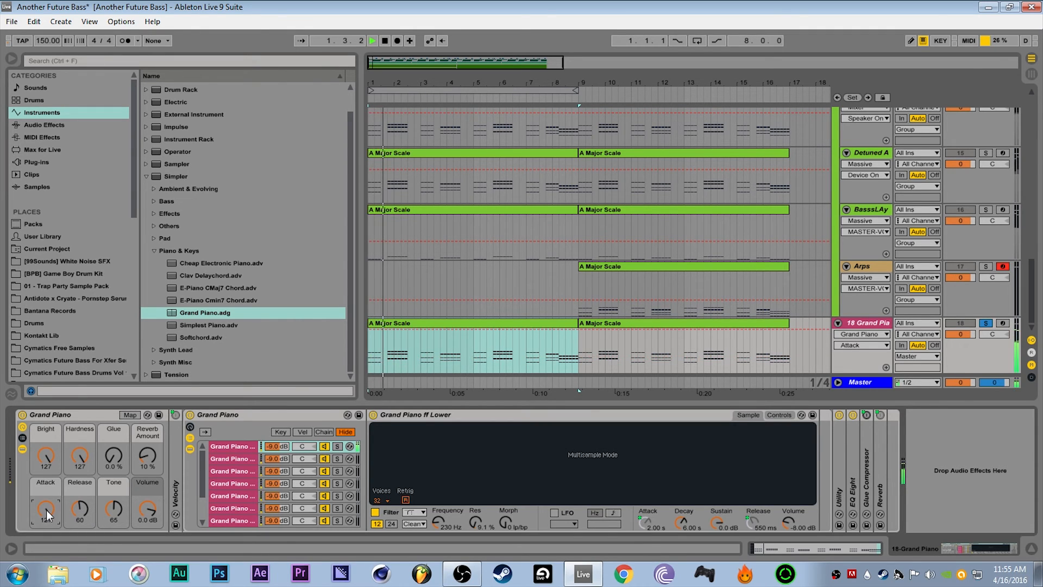
pyautogui.press('space')
pyautogui.moveTo(47, 513); pyautogui.dragTo(80, 529)
pyautogui.press('space')
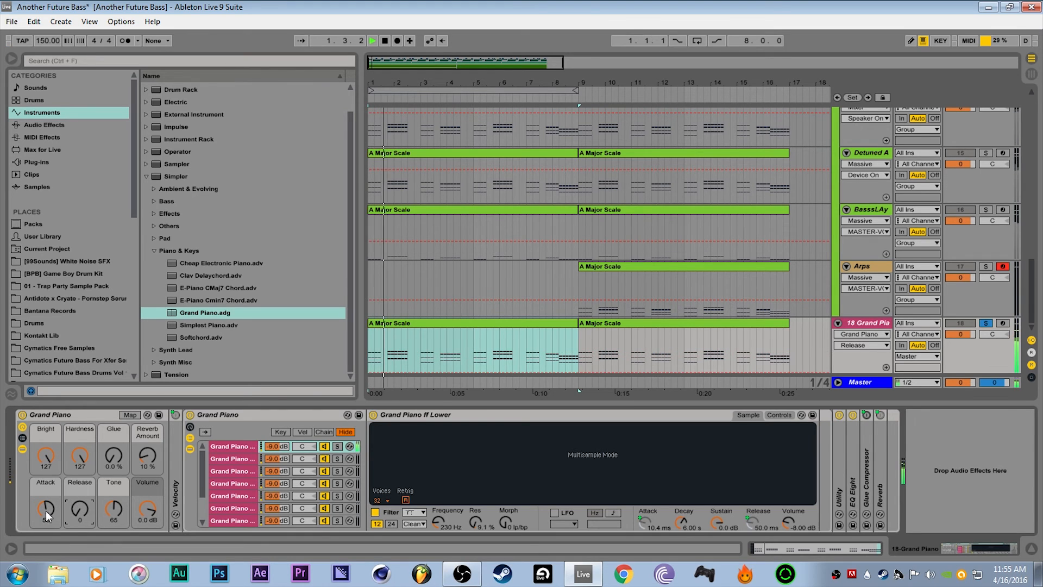
pyautogui.press('space')
# - Add a Reverb audio effect after the Grand Piano rack and set its Dry/Wet to 100%
pyautogui.click(74, 124)
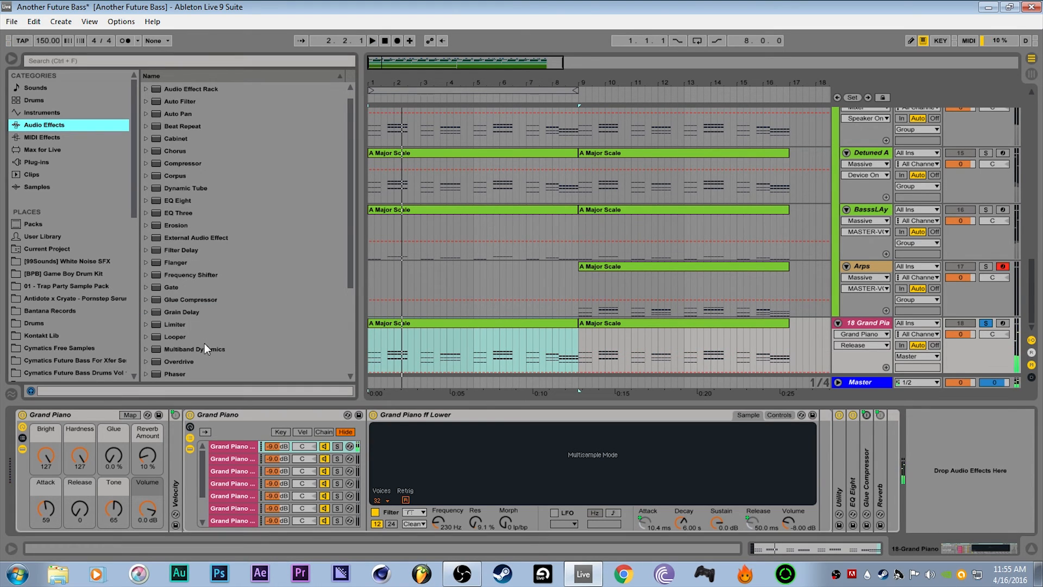
pyautogui.scroll(-3, 204, 351)
pyautogui.moveTo(177, 315); pyautogui.dragTo(940, 451)
pyautogui.click(958, 550)
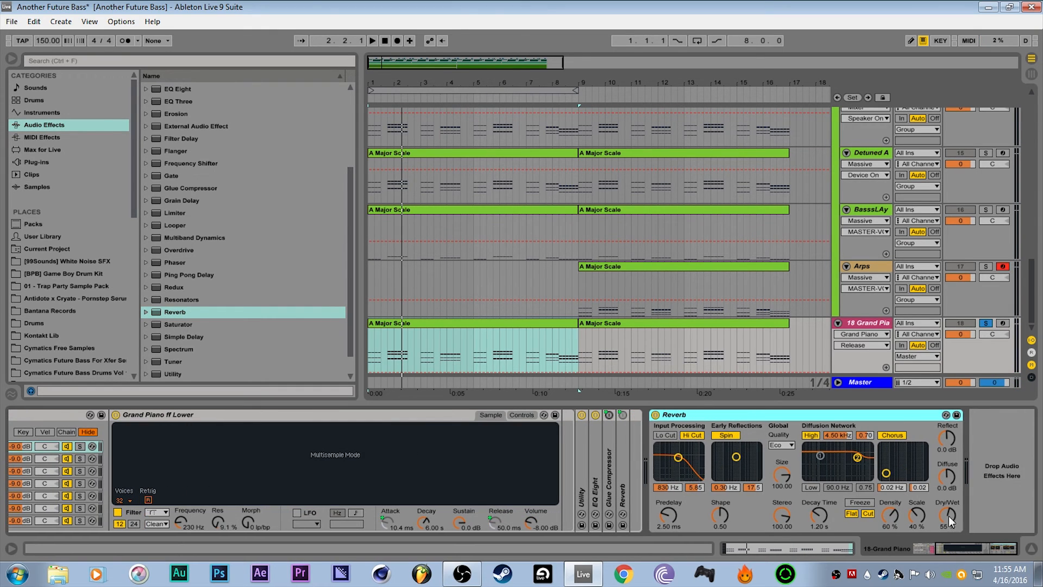
pyautogui.moveTo(947, 513); pyautogui.dragTo(947, 486)
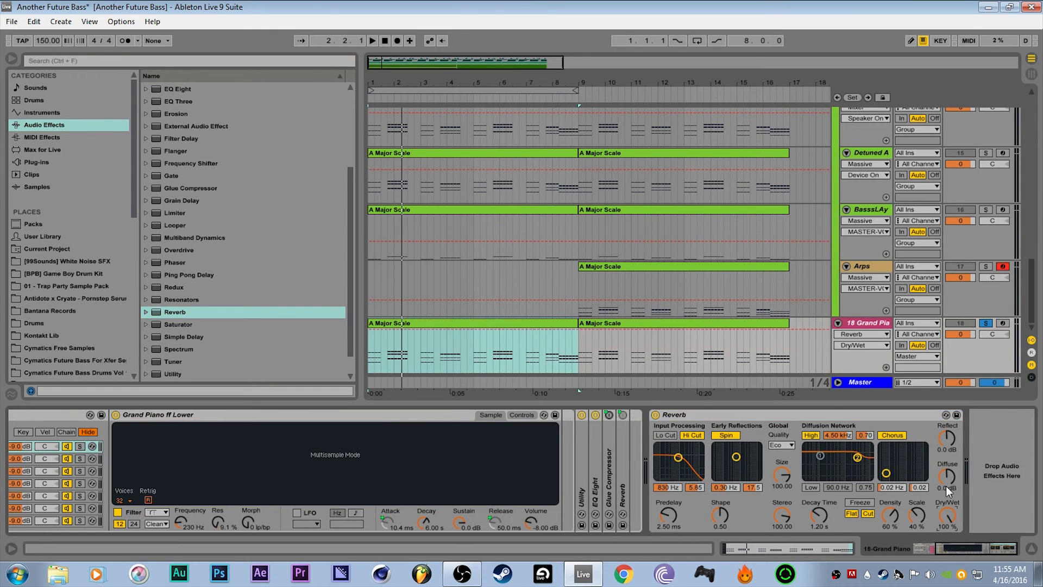
# - Set the new Reverb's Size to 0.22 and its input filter to 7.38 kHz with width 8.29 and Lo Cut enabled
pyautogui.moveTo(779, 473); pyautogui.dragTo(780, 508)
pyautogui.press('space')
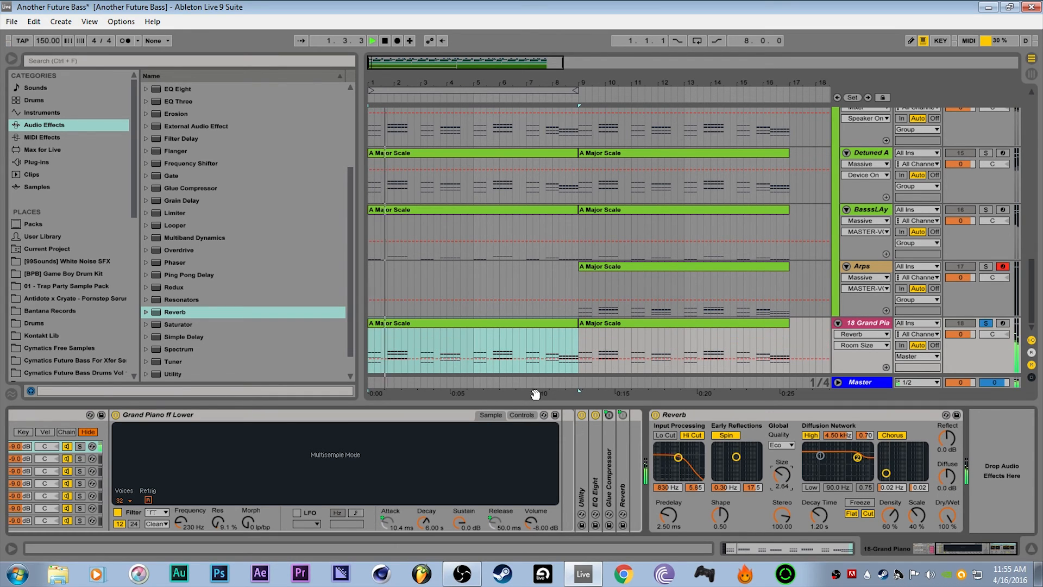
pyautogui.moveTo(782, 475); pyautogui.dragTo(782, 503)
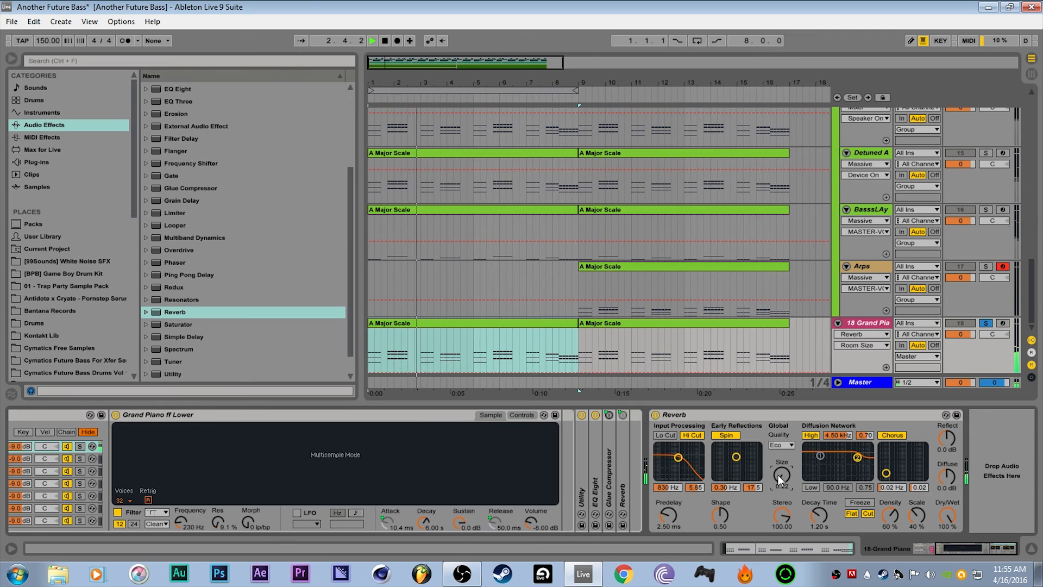
pyautogui.moveTo(679, 457)
pyautogui.mouseDown()
pyautogui.moveTo(700, 456)
pyautogui.moveTo(694, 449)
pyautogui.mouseUp()
pyautogui.click(674, 435)
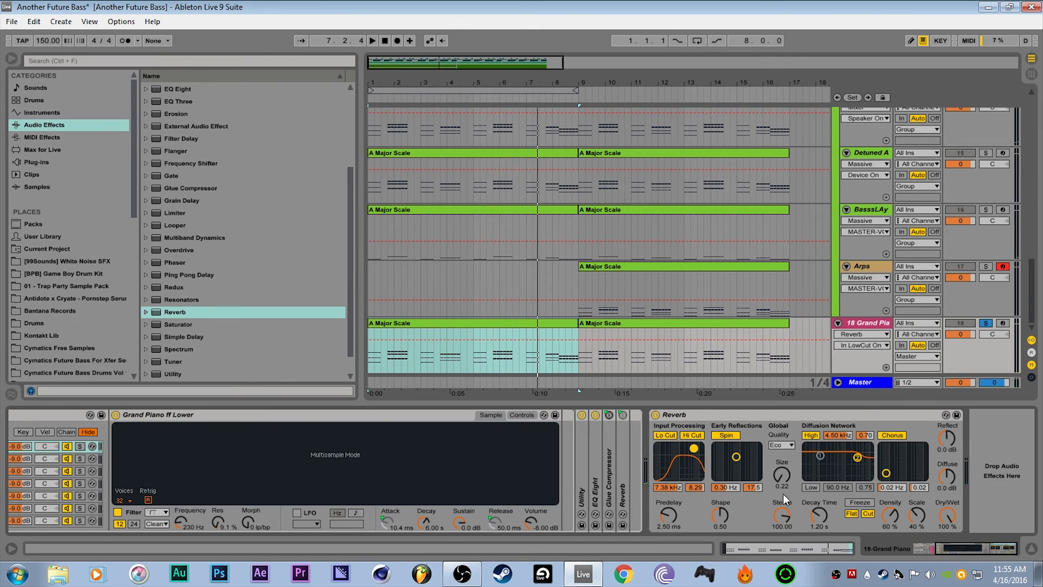
# - Set the Reverb's Stereo to 120, early reflections Spin to 0.48 Hz and 22.4, and Size to 0.43 while the clip plays
pyautogui.moveTo(783, 514); pyautogui.dragTo(783, 503)
pyautogui.press('space')
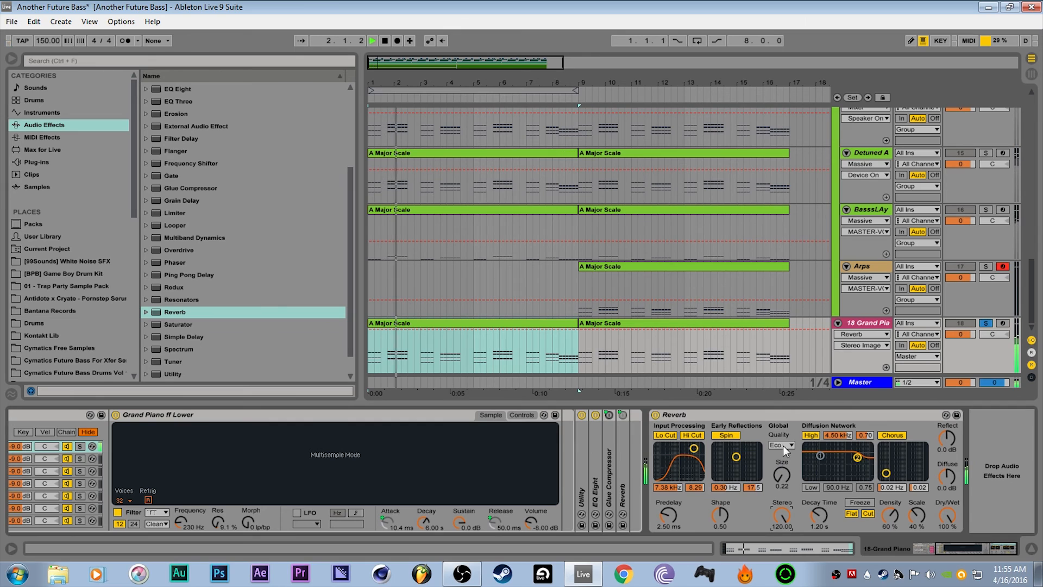
pyautogui.moveTo(736, 456)
pyautogui.mouseDown()
pyautogui.moveTo(715, 445)
pyautogui.moveTo(743, 454)
pyautogui.mouseUp()
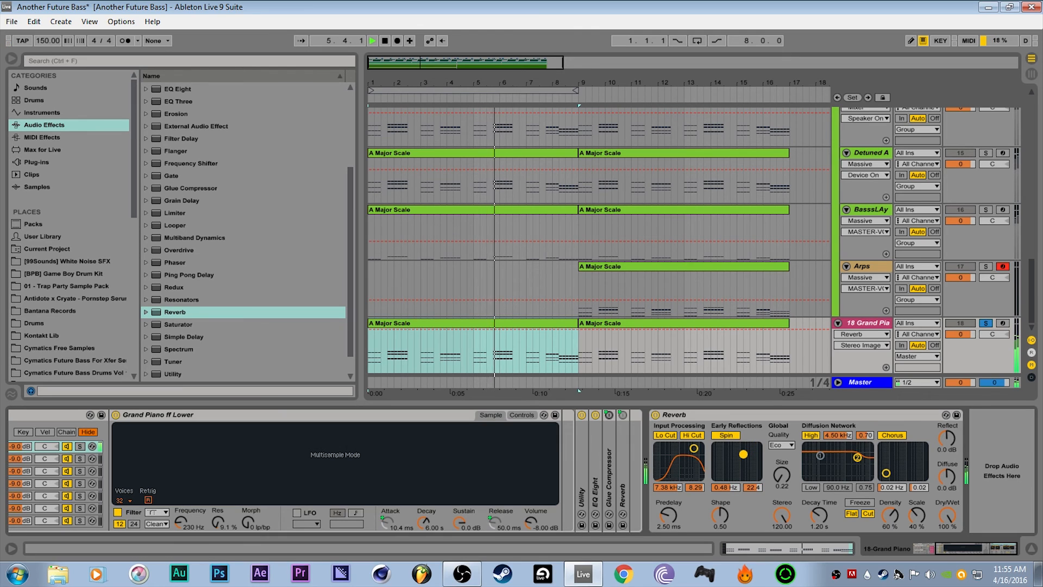
pyautogui.moveTo(791, 484); pyautogui.dragTo(787, 477)
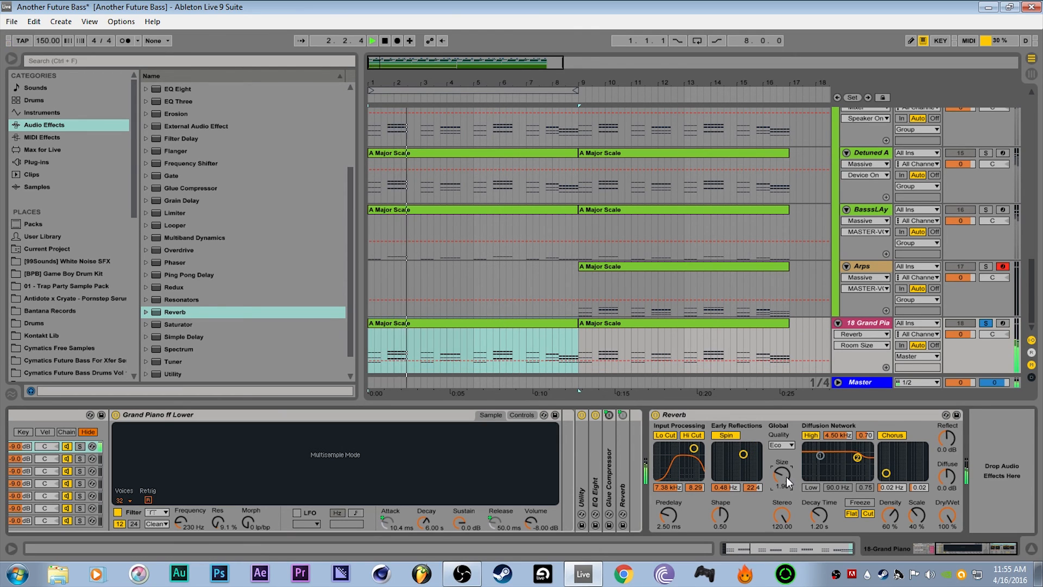
pyautogui.moveTo(787, 477)
pyautogui.mouseDown()
pyautogui.moveTo(786, 466)
pyautogui.moveTo(786, 484)
pyautogui.mouseUp()
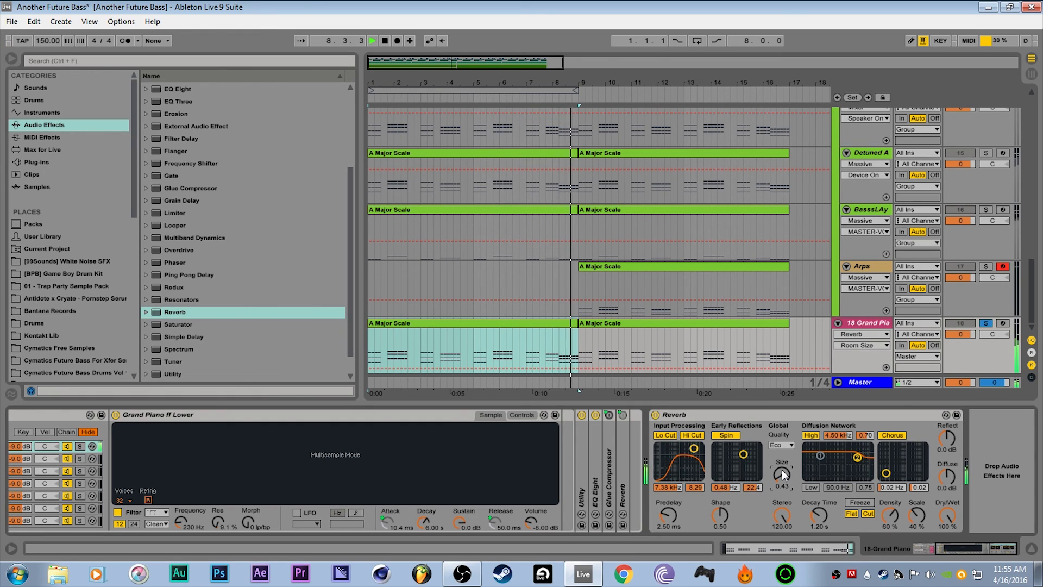
# - Lower the Reverb's Diffuse level to -30 dB, raise its Reflect level to 6.0 dB, and stop playback
pyautogui.moveTo(946, 478); pyautogui.dragTo(946, 522)
pyautogui.moveTo(947, 439); pyautogui.dragTo(947, 412)
pyautogui.press('space')
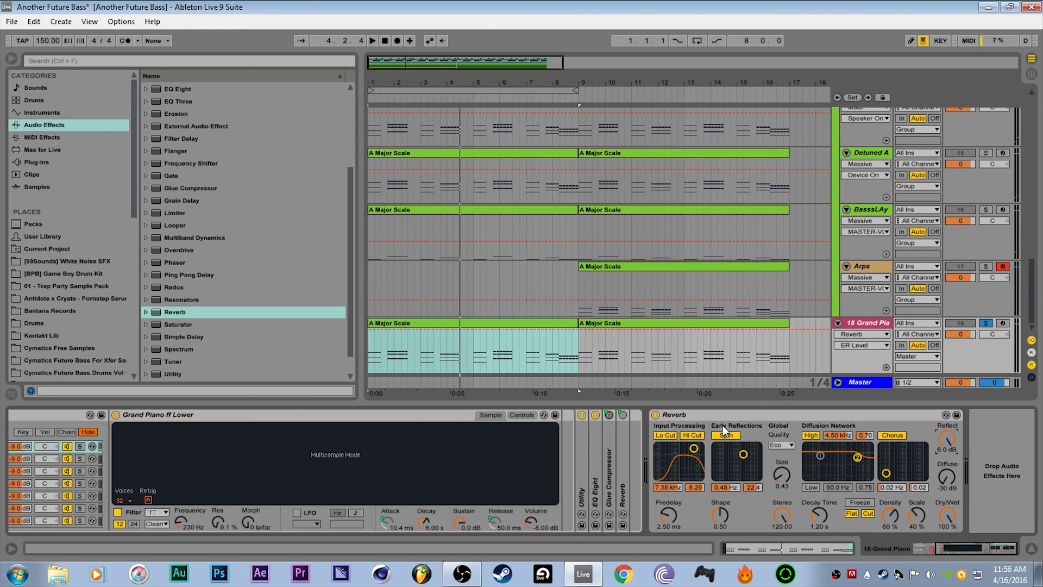
# - Add a Compressor after the Reverb and set its threshold to 6.00 dB and output gain to 12.2 dB while auditioning the clip
pyautogui.scroll(4, 145, 188)
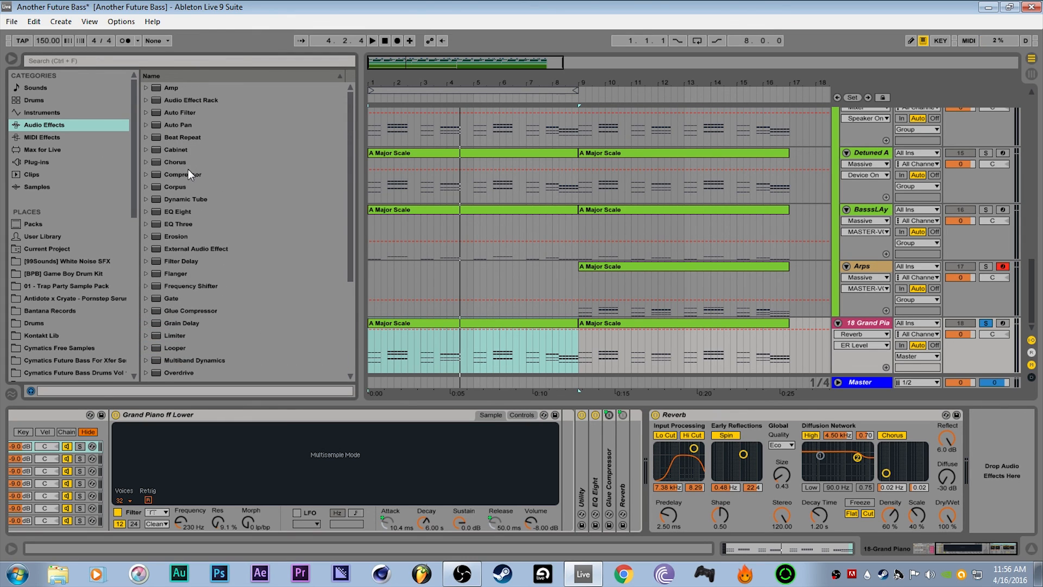
pyautogui.click(174, 175)
pyautogui.moveTo(836, 377); pyautogui.dragTo(1001, 471)
pyautogui.press('space')
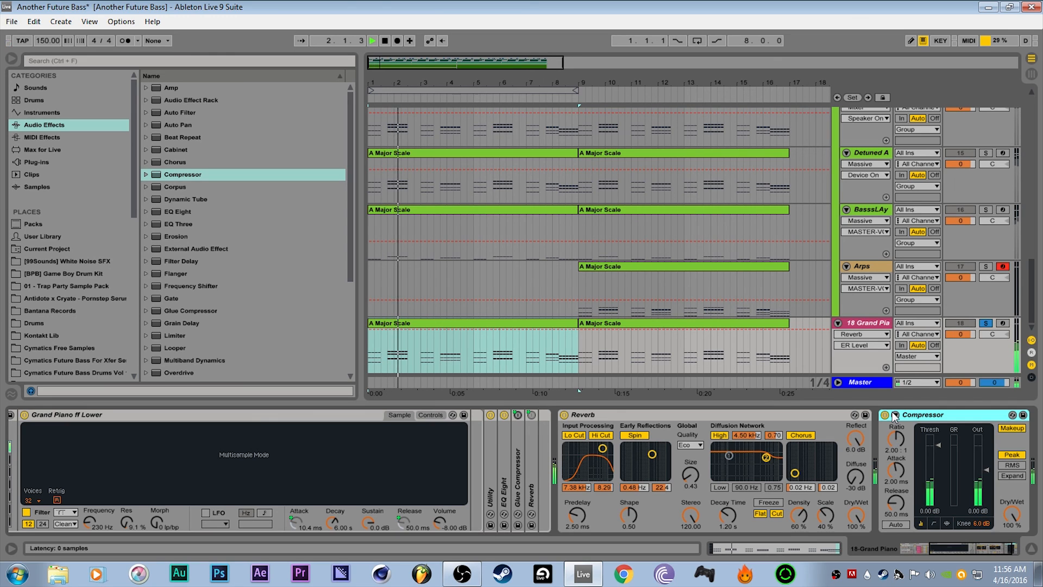
pyautogui.moveTo(989, 470); pyautogui.dragTo(939, 437)
pyautogui.press('space')
pyautogui.moveTo(988, 466); pyautogui.dragTo(988, 458)
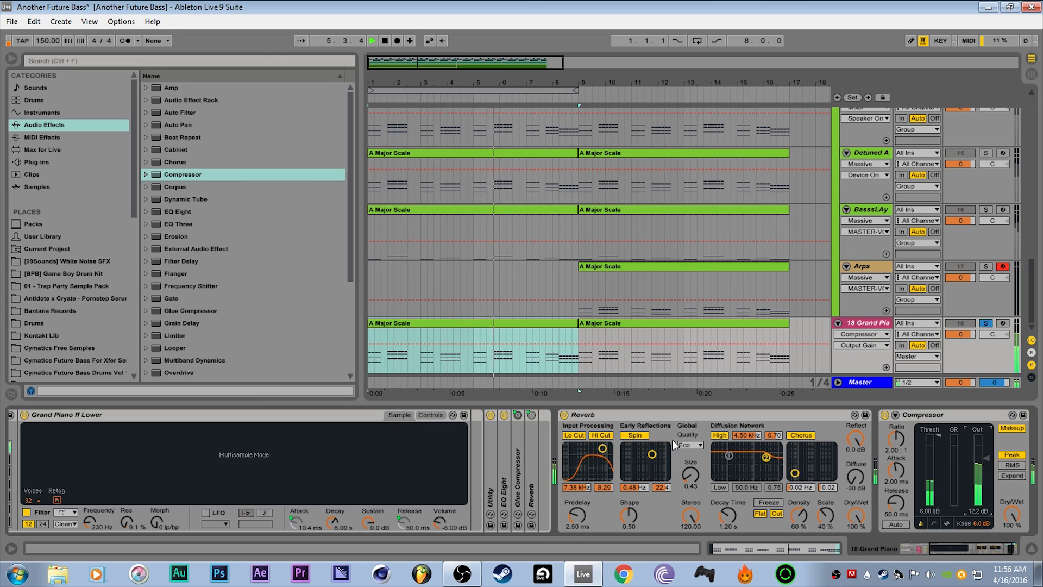
pyautogui.press('space')
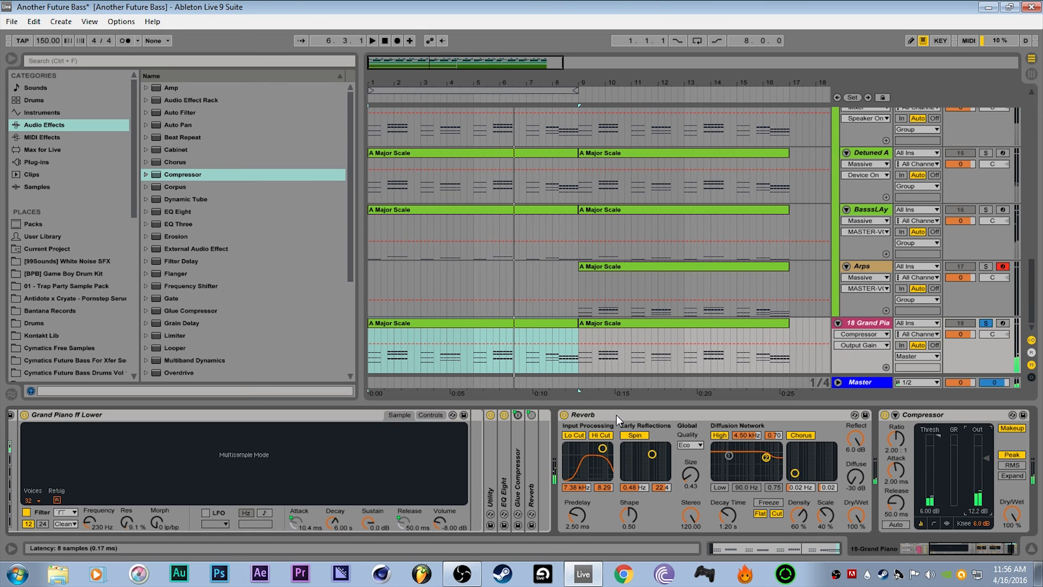